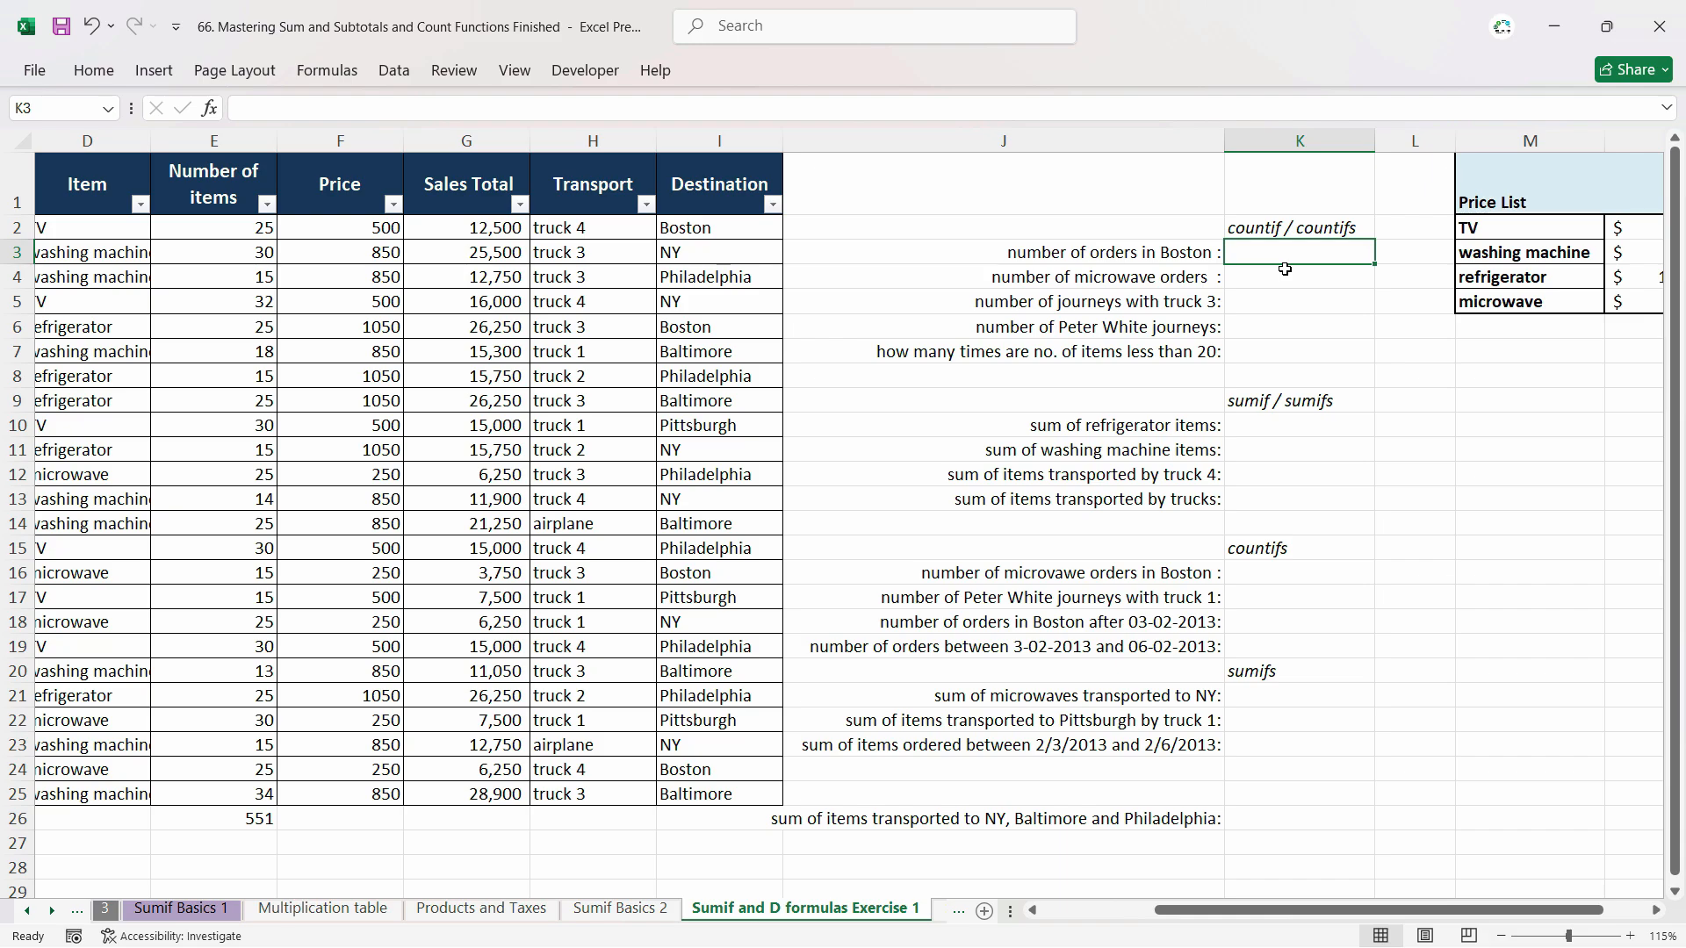
{"action": "left_click", "coordinate": [1269, 233]}
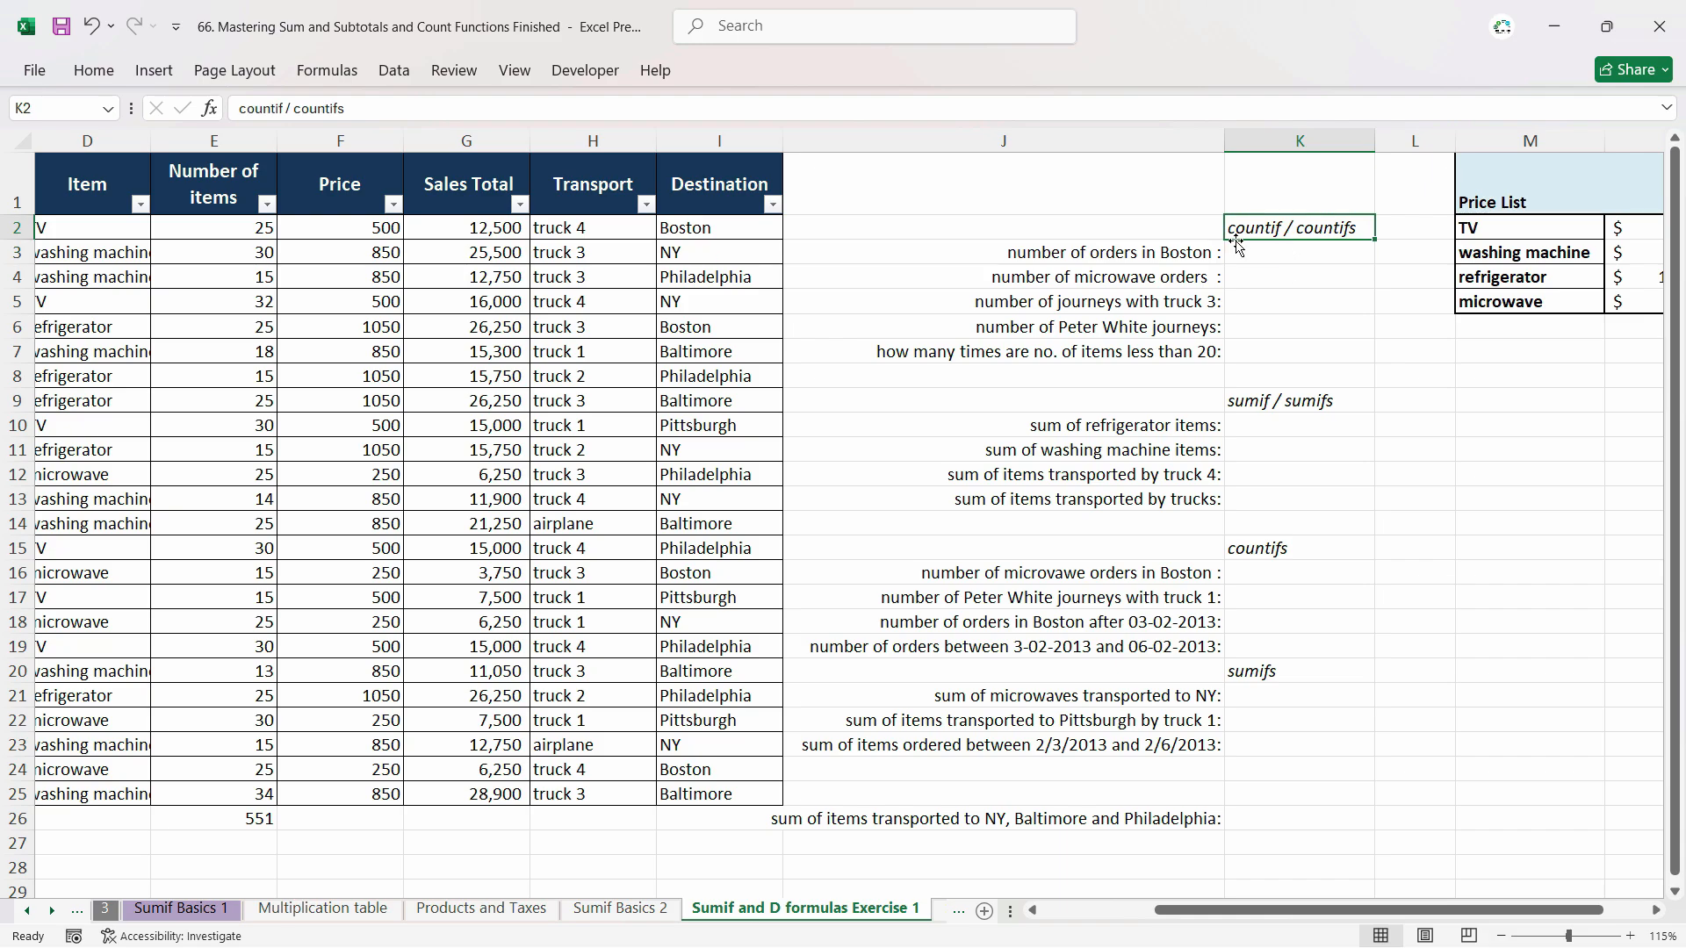
{"action": "left_click", "coordinate": [1277, 254]}
{"action": "left_click", "coordinate": [1161, 251]}
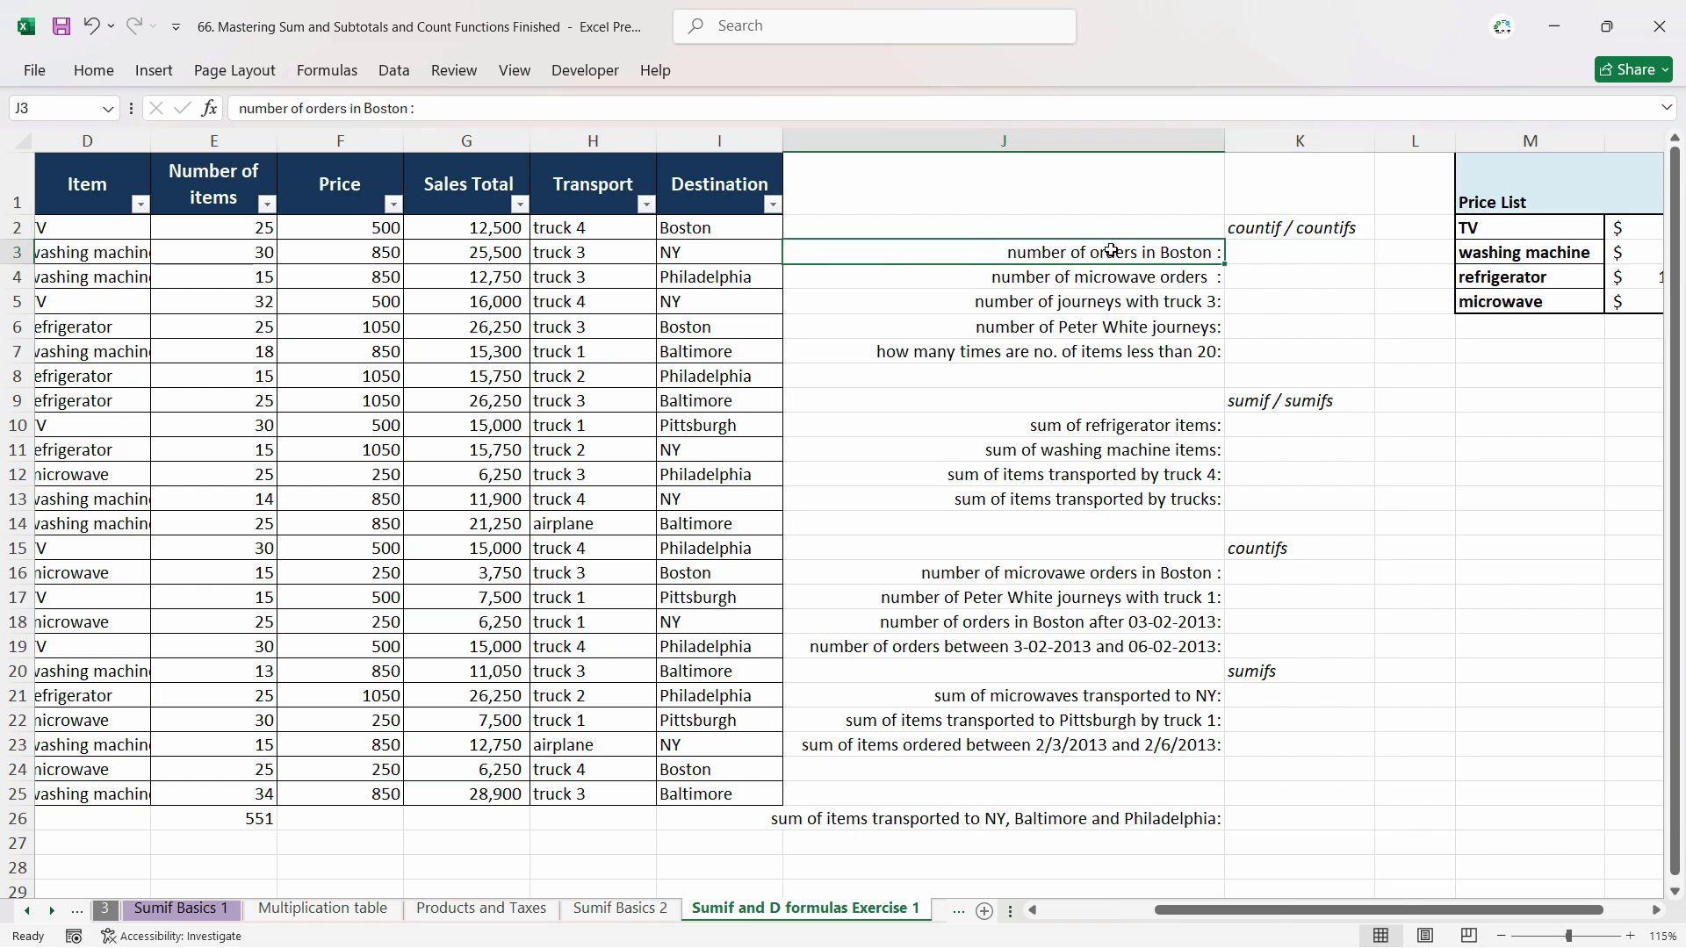
{"action": "left_click", "coordinate": [1267, 235]}
{"action": "key", "text": "Delete"}
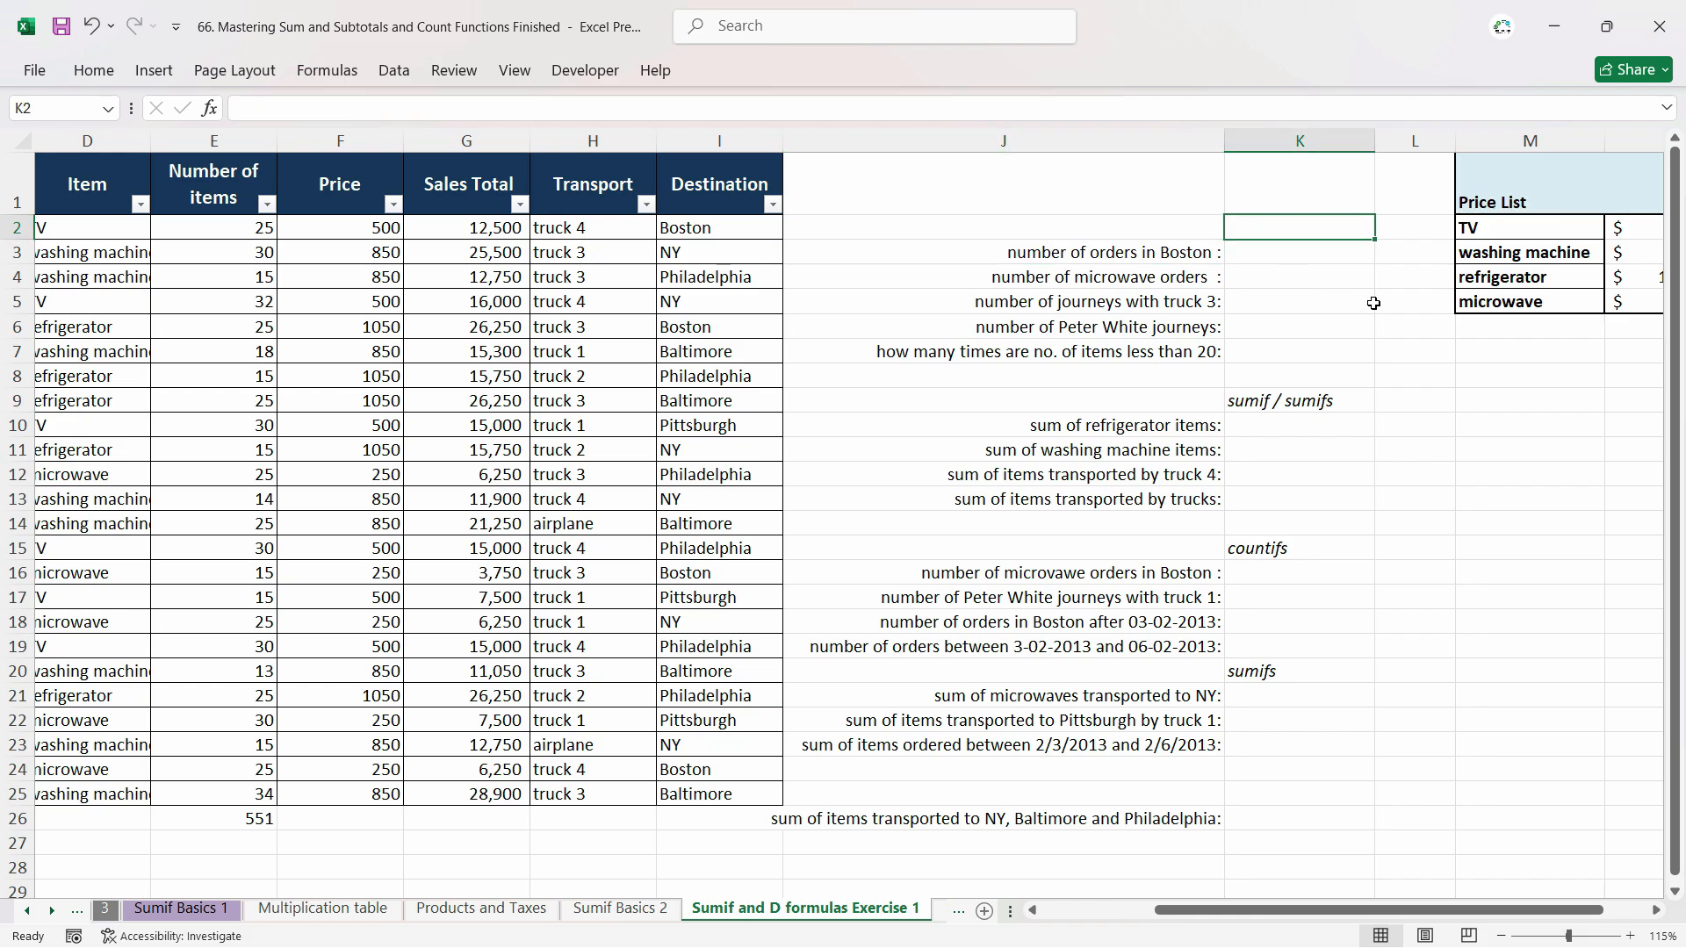
{"action": "left_click", "coordinate": [1126, 264]}
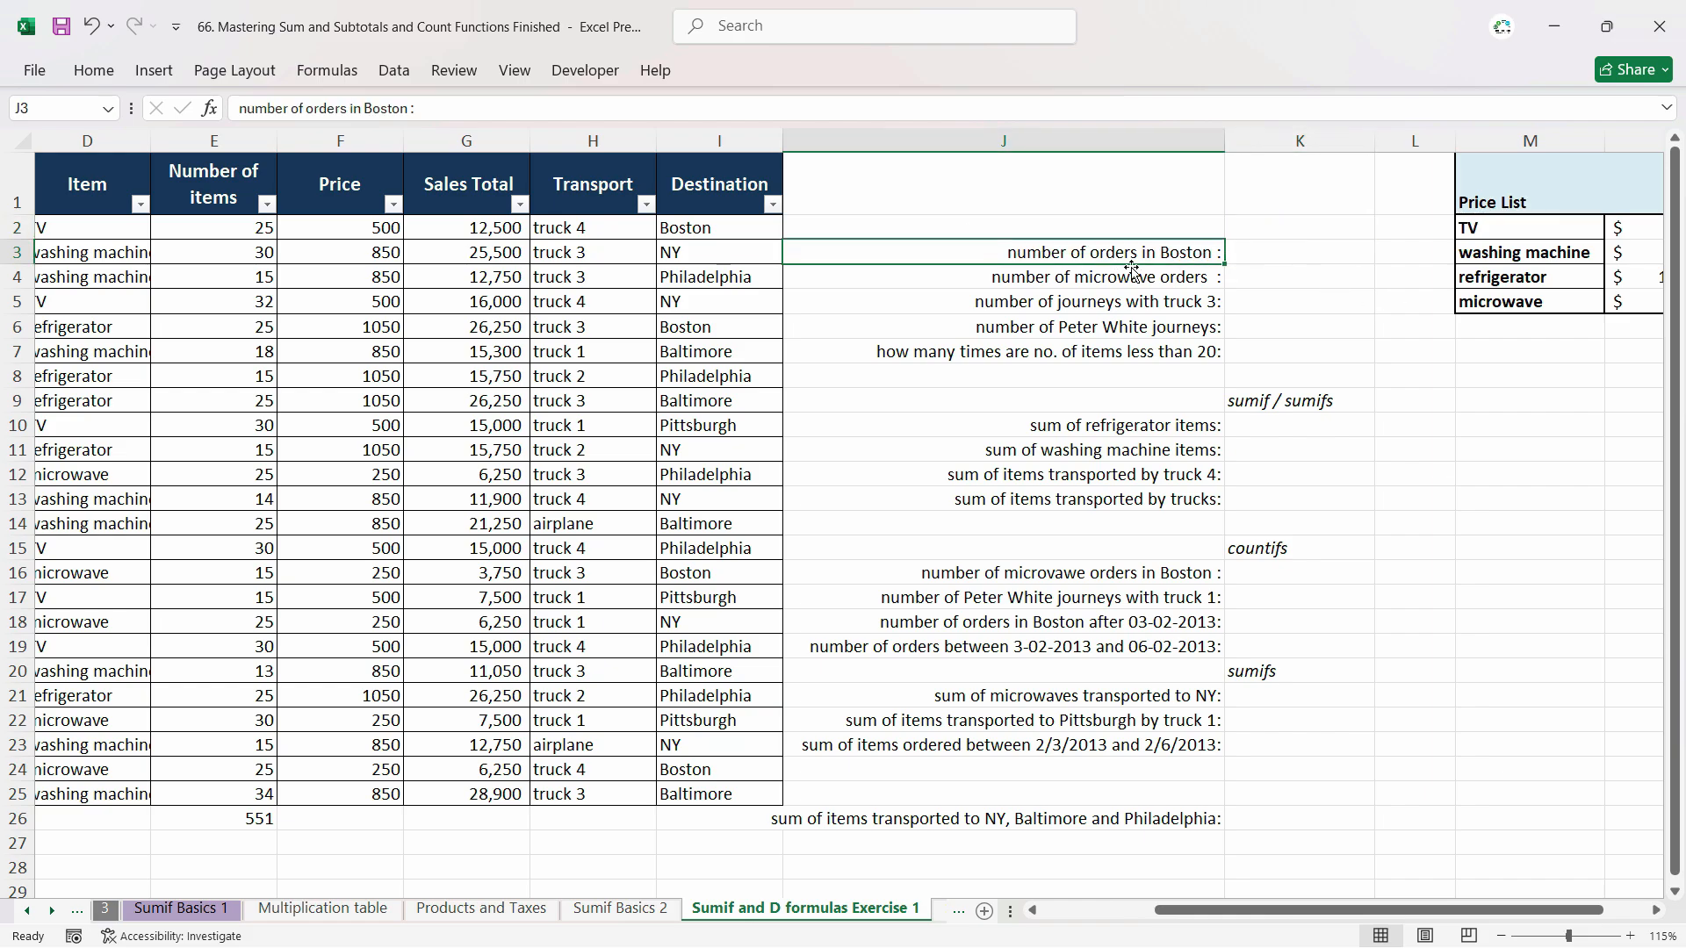
{"action": "left_click", "coordinate": [1254, 259]}
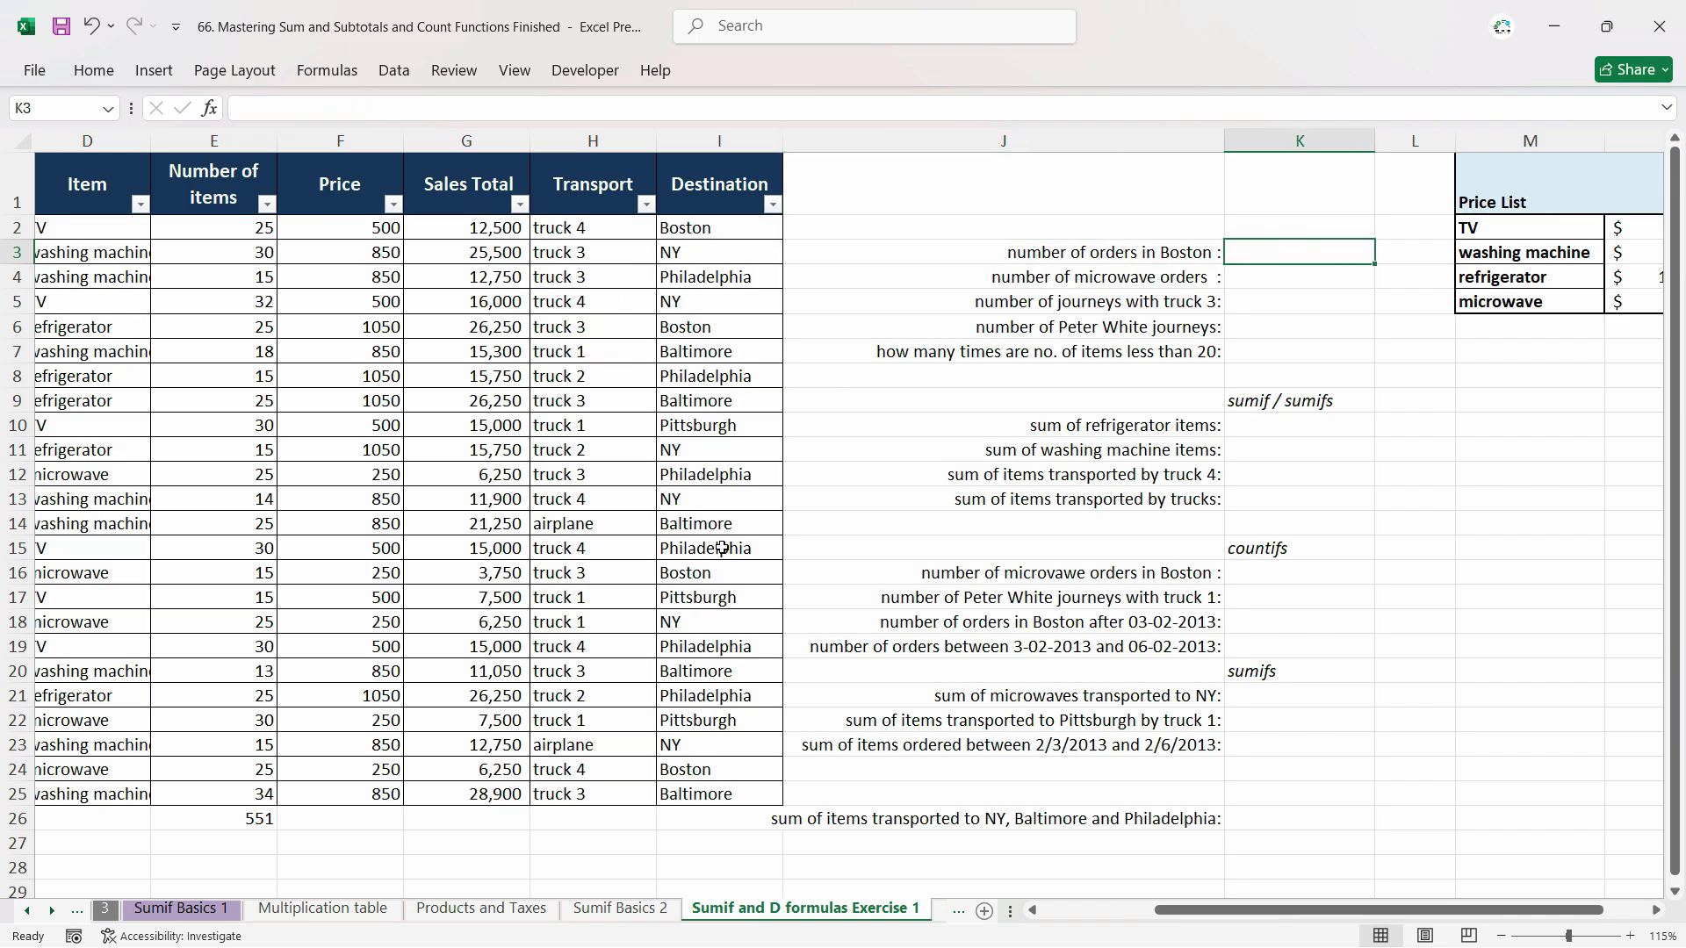
{"action": "left_click", "coordinate": [1307, 235]}
{"action": "key", "text": "ctrl+z"}
{"action": "left_click", "coordinate": [1306, 249]}
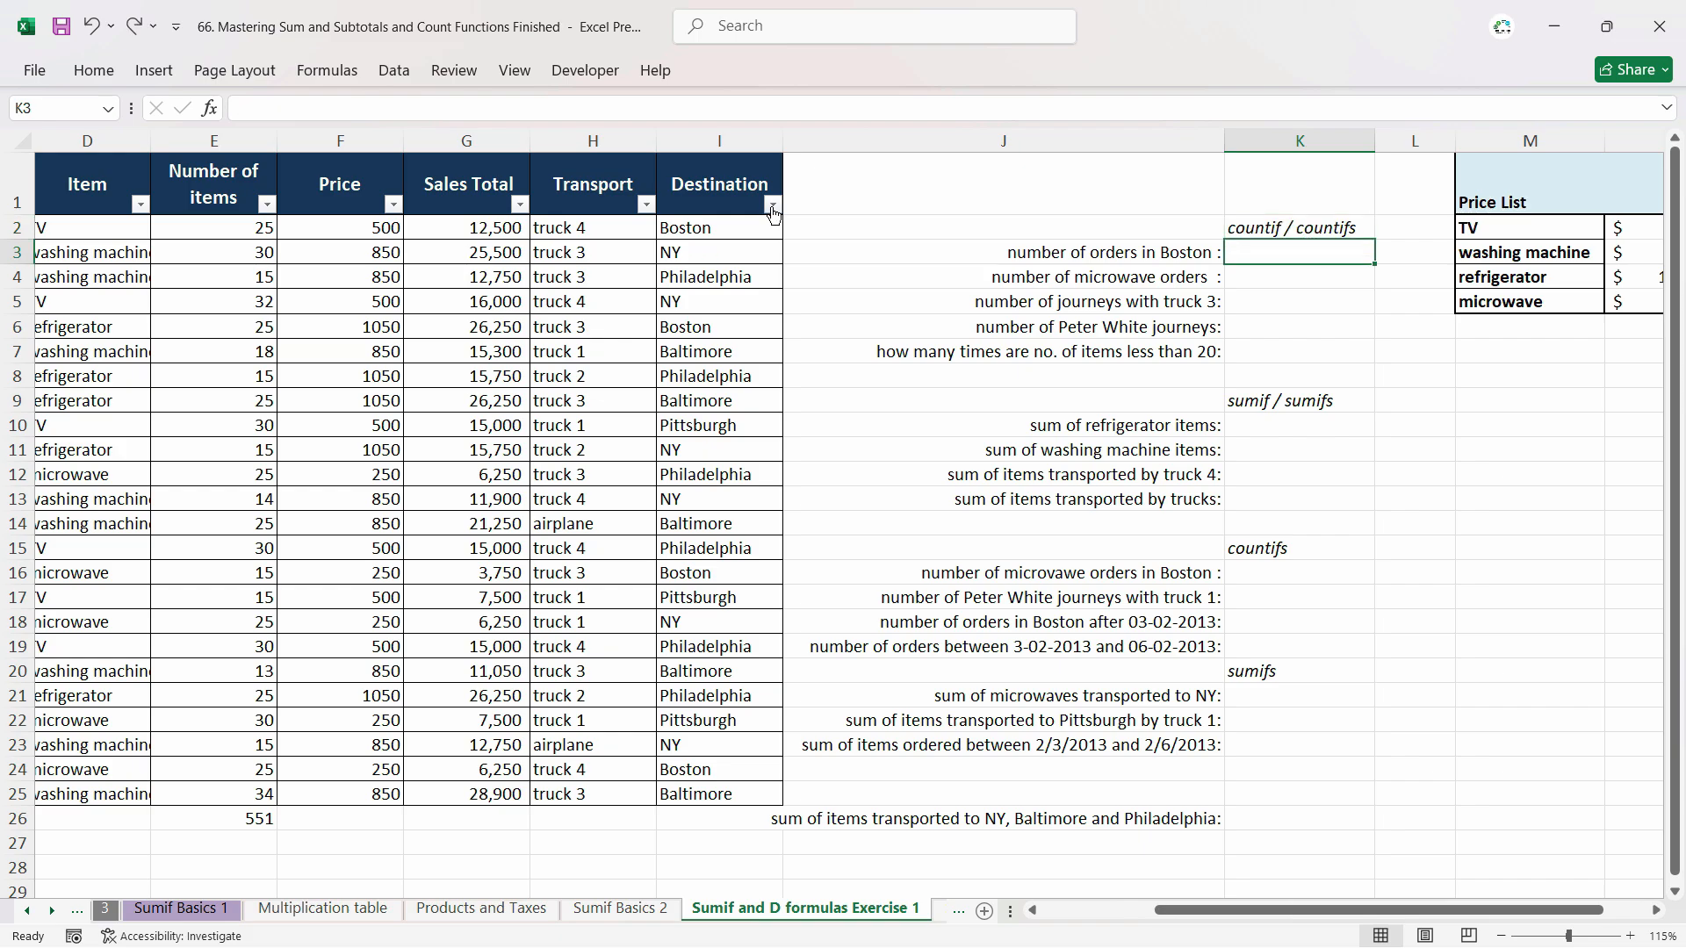
Step: Check the Boston orders by filtering the Destination column to Boston and selecting the matching cells, and clear the filter
{"action": "left_click", "coordinate": [773, 207]}
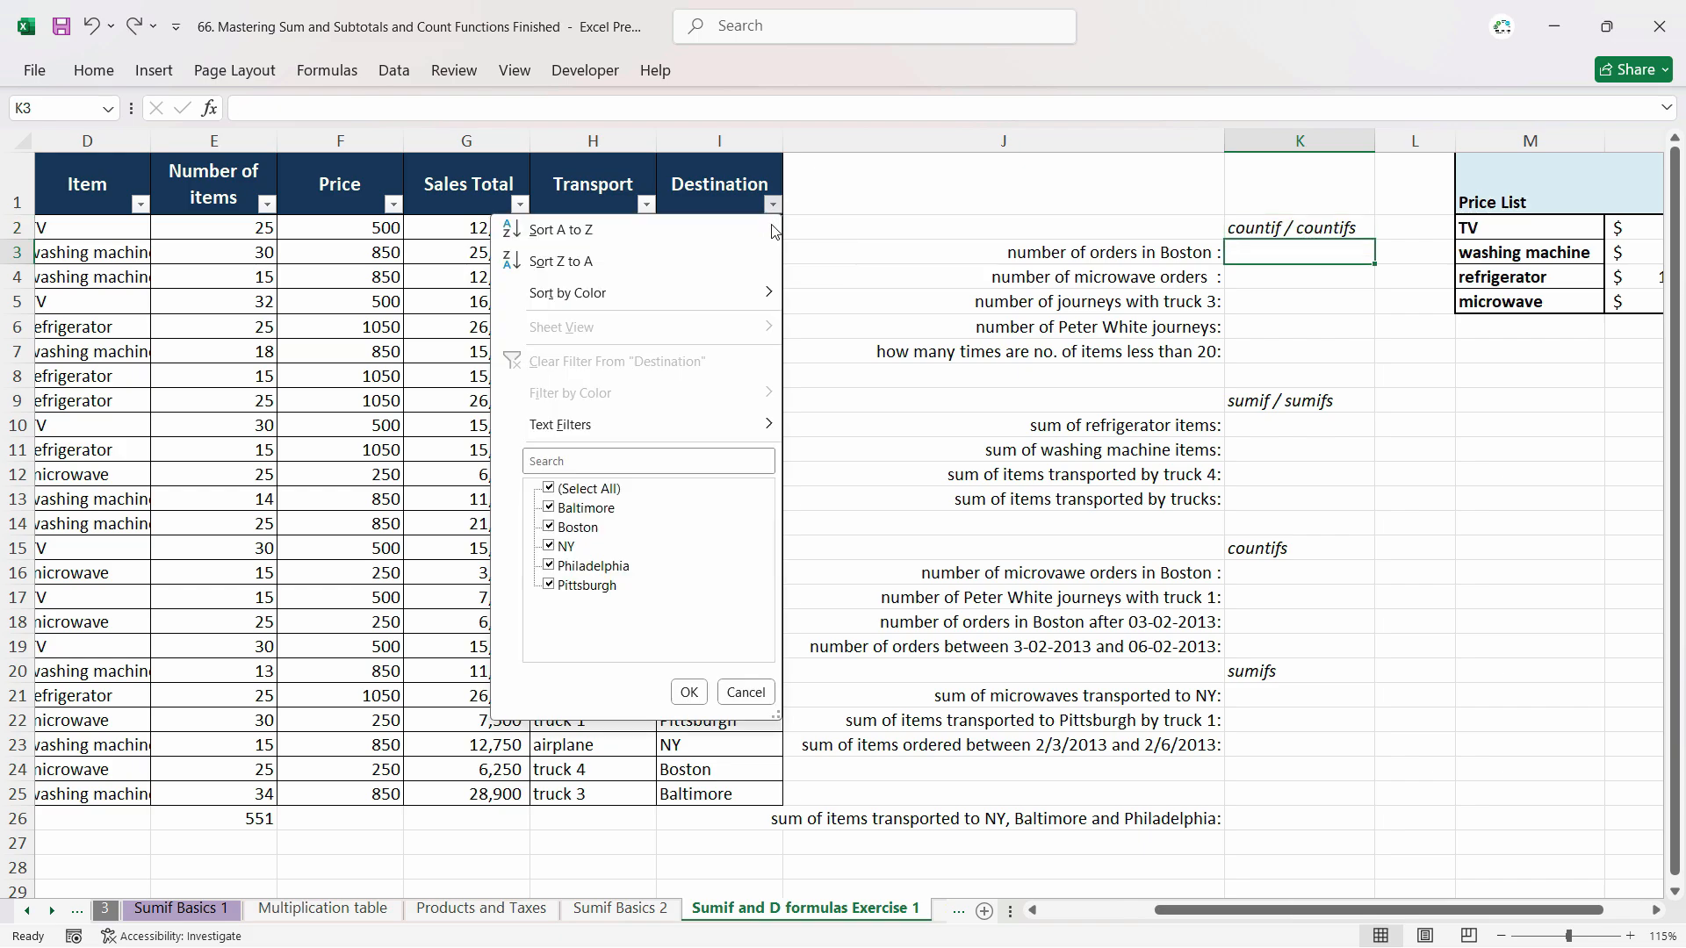
{"action": "left_click", "coordinate": [550, 488]}
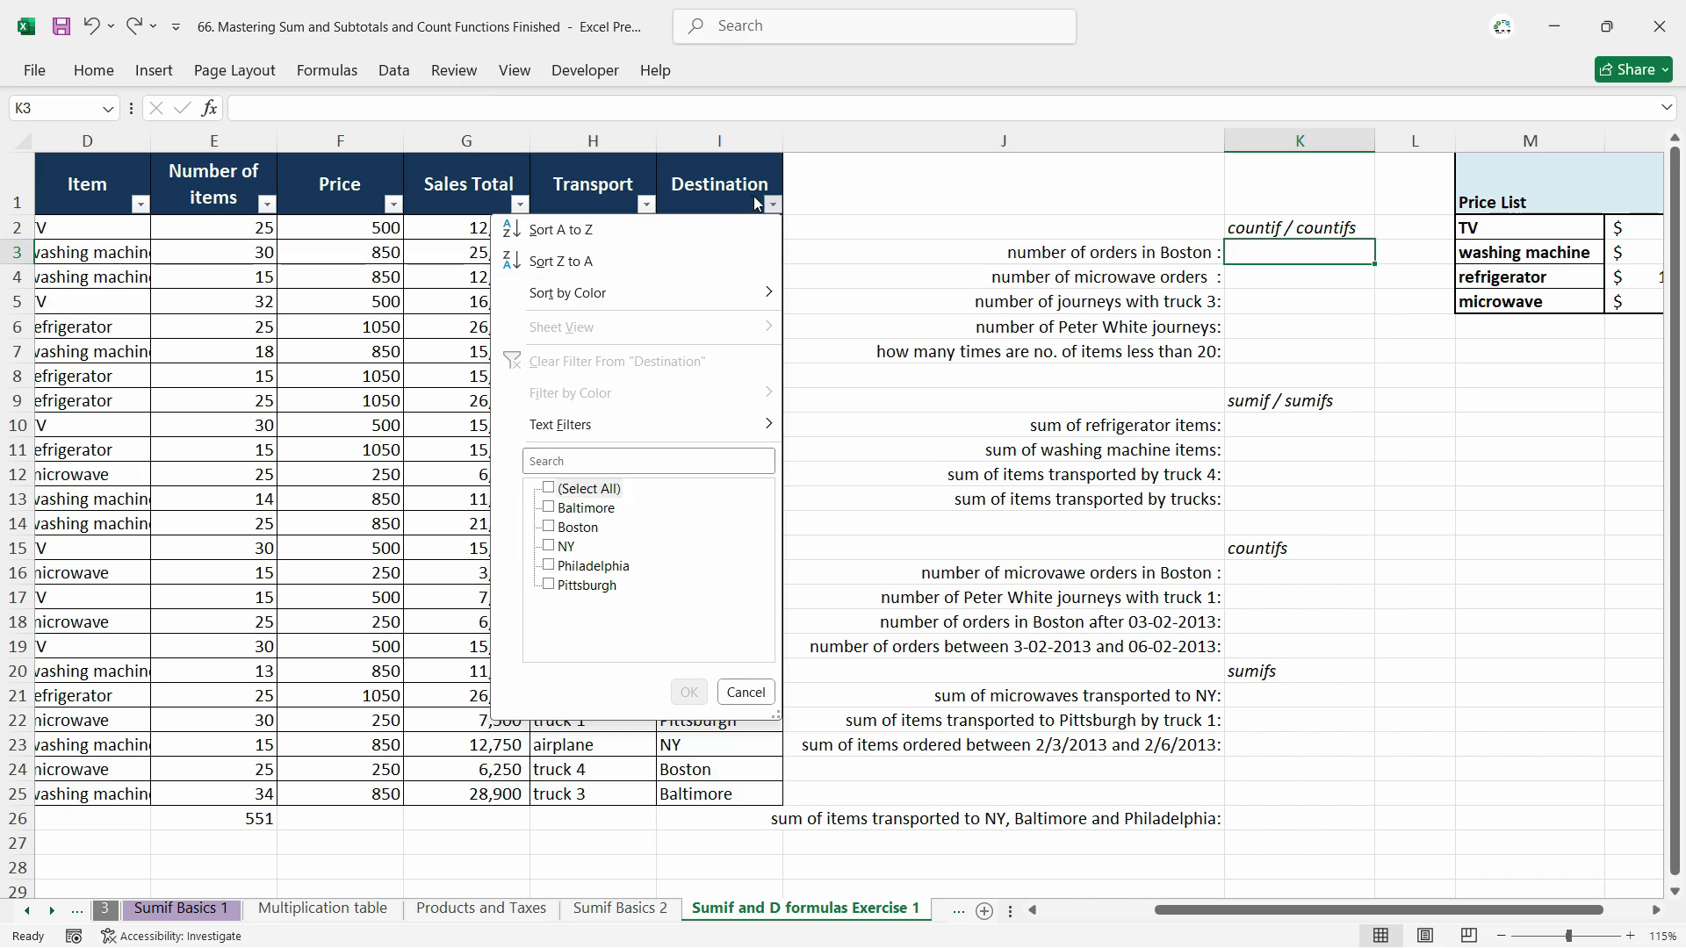
{"action": "left_click", "coordinate": [548, 527]}
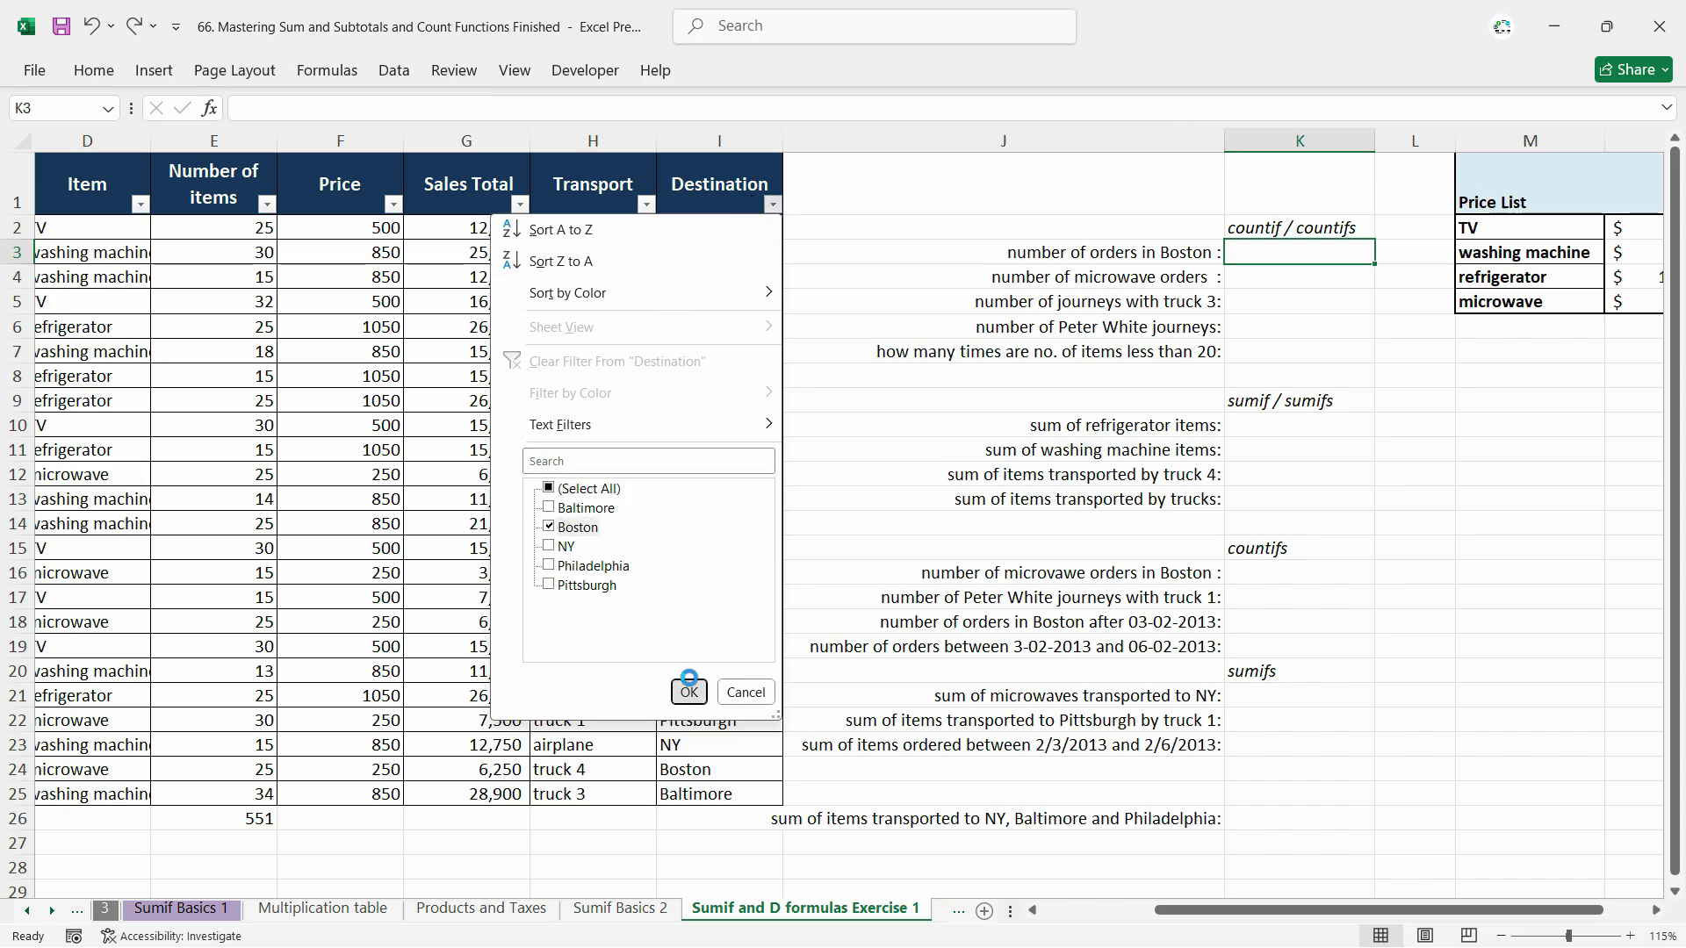
{"action": "left_click", "coordinate": [686, 692]}
{"action": "left_click_drag", "start_coordinate": [688, 233], "coordinate": [701, 301]}
{"action": "left_click_drag", "start_coordinate": [723, 234], "coordinate": [746, 300]}
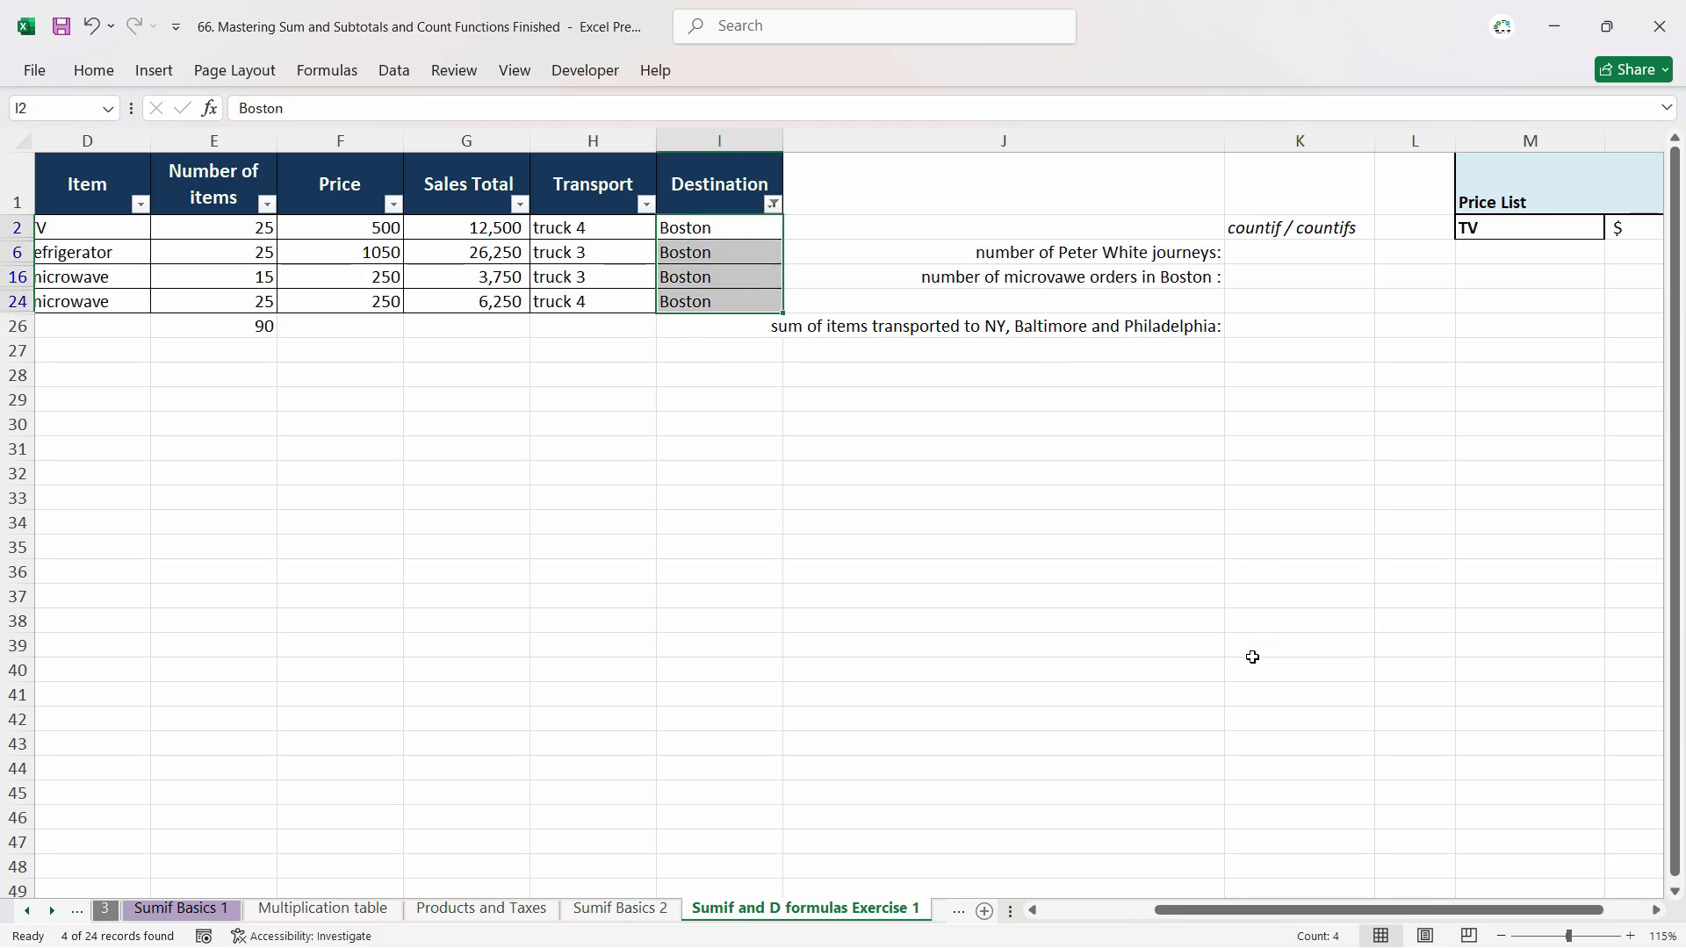
{"action": "key", "text": "ctrl+q"}
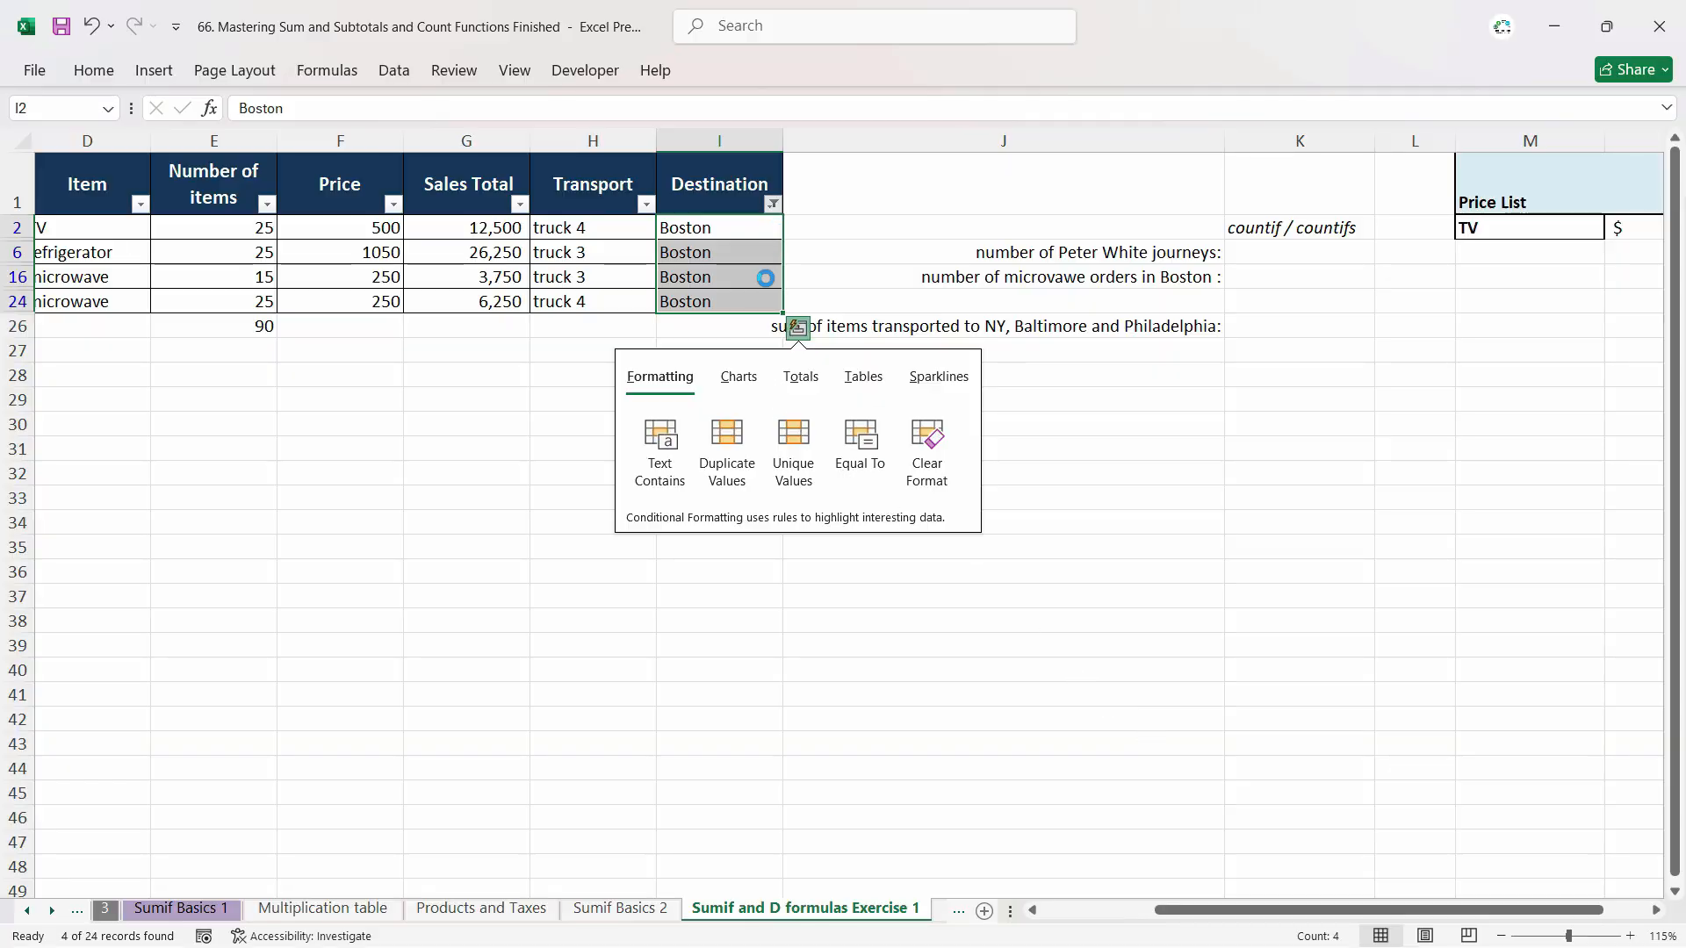
{"action": "left_click", "coordinate": [773, 204]}
{"action": "left_click", "coordinate": [632, 362]}
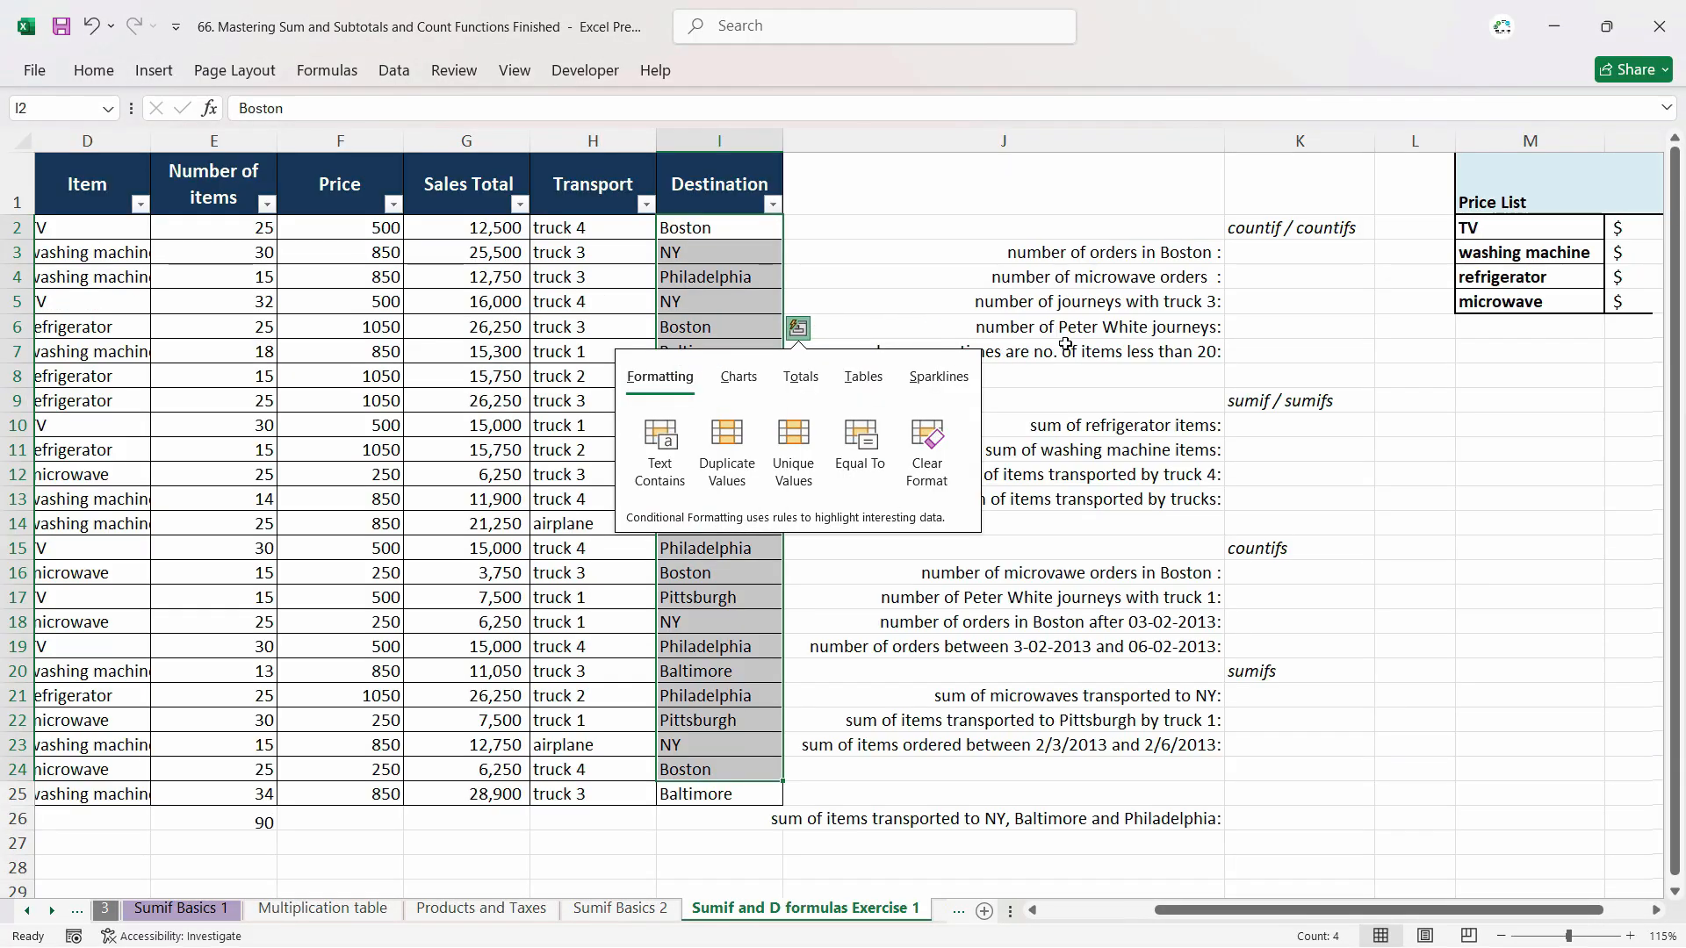
Step: Enter a COUNTIF formula in K3 that uses column I as the range and cell J3 as the criterion
{"action": "left_click", "coordinate": [1276, 250]}
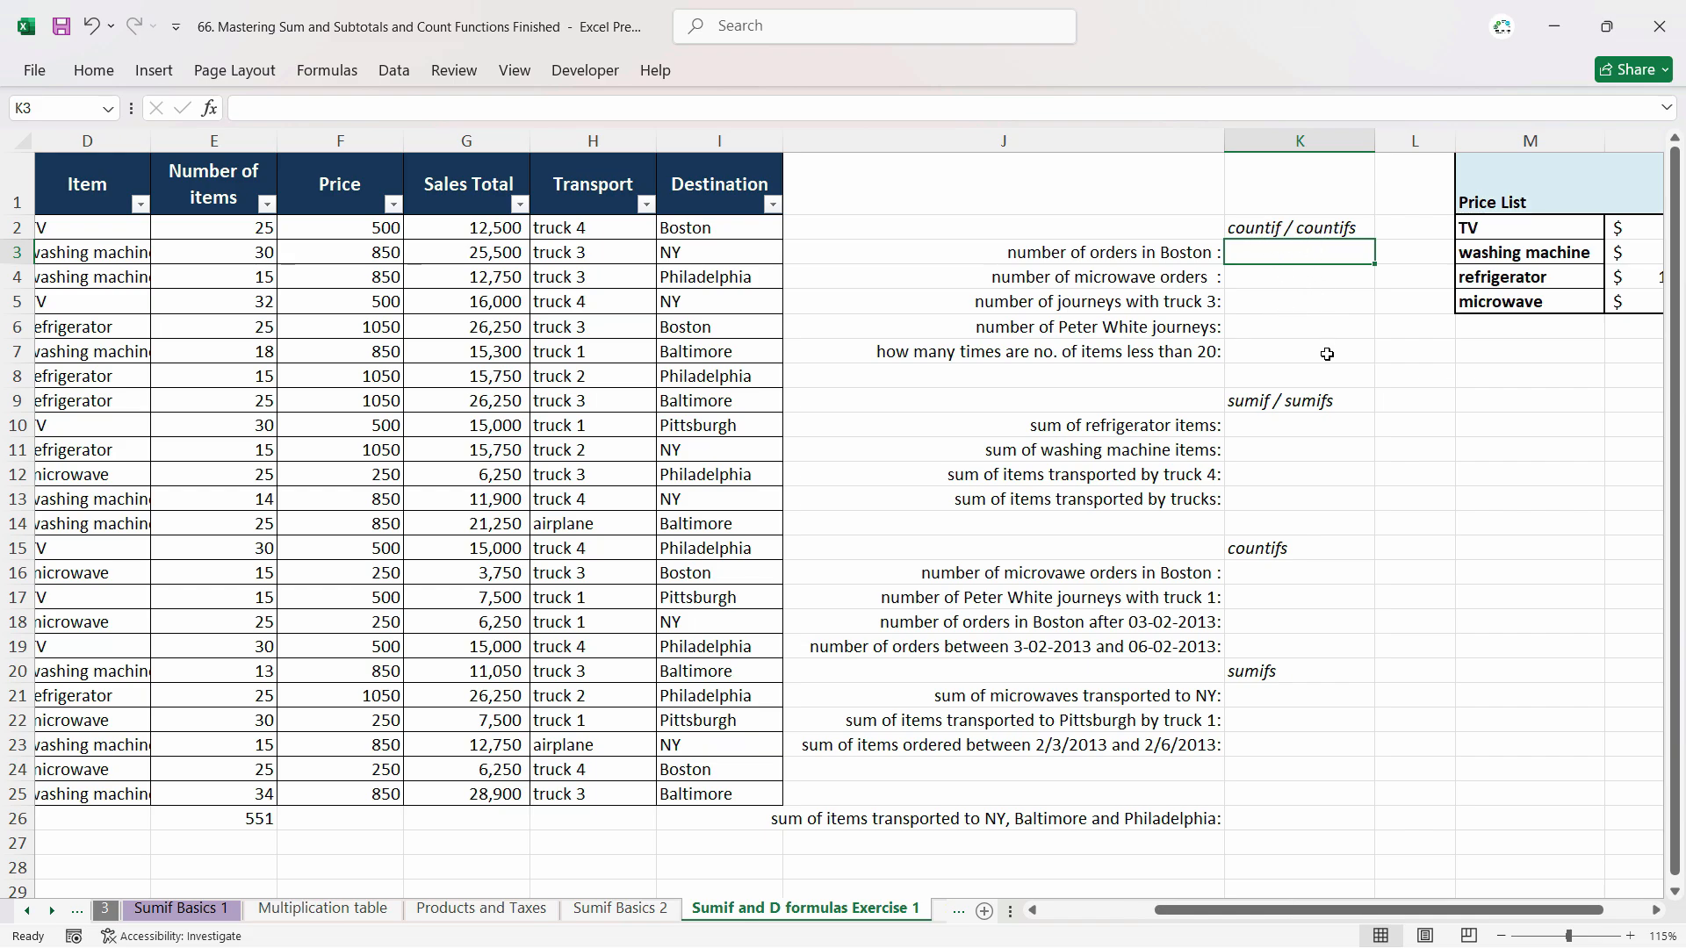
{"action": "type", "text": "=count"}
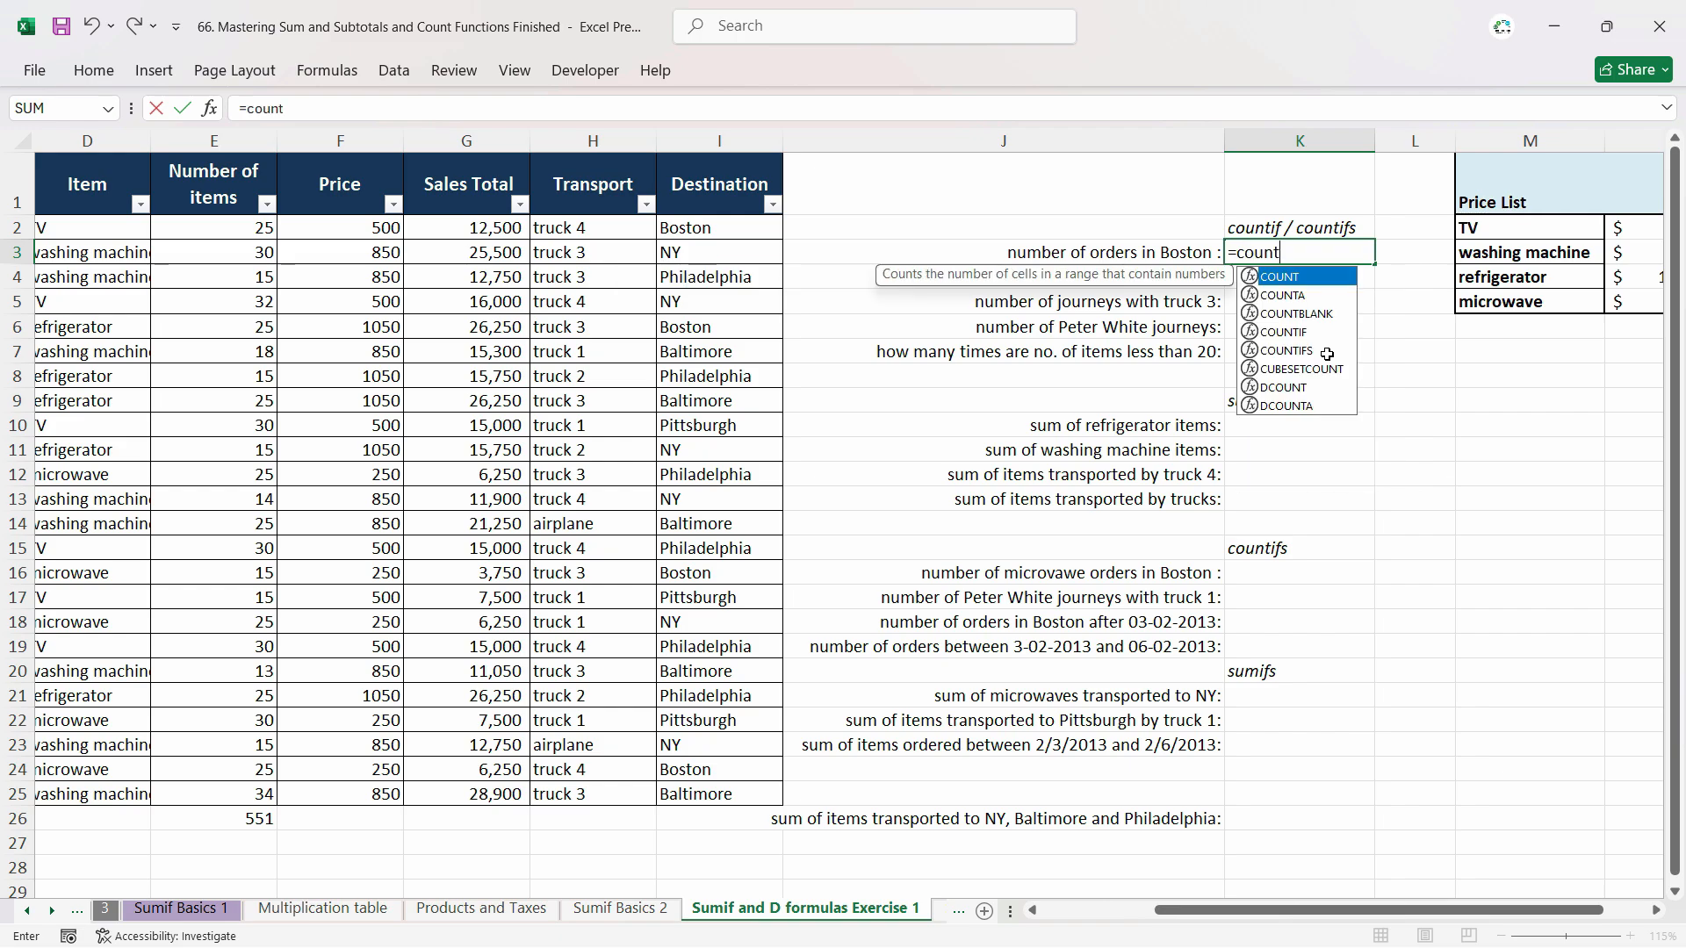
{"action": "type", "text": "if"}
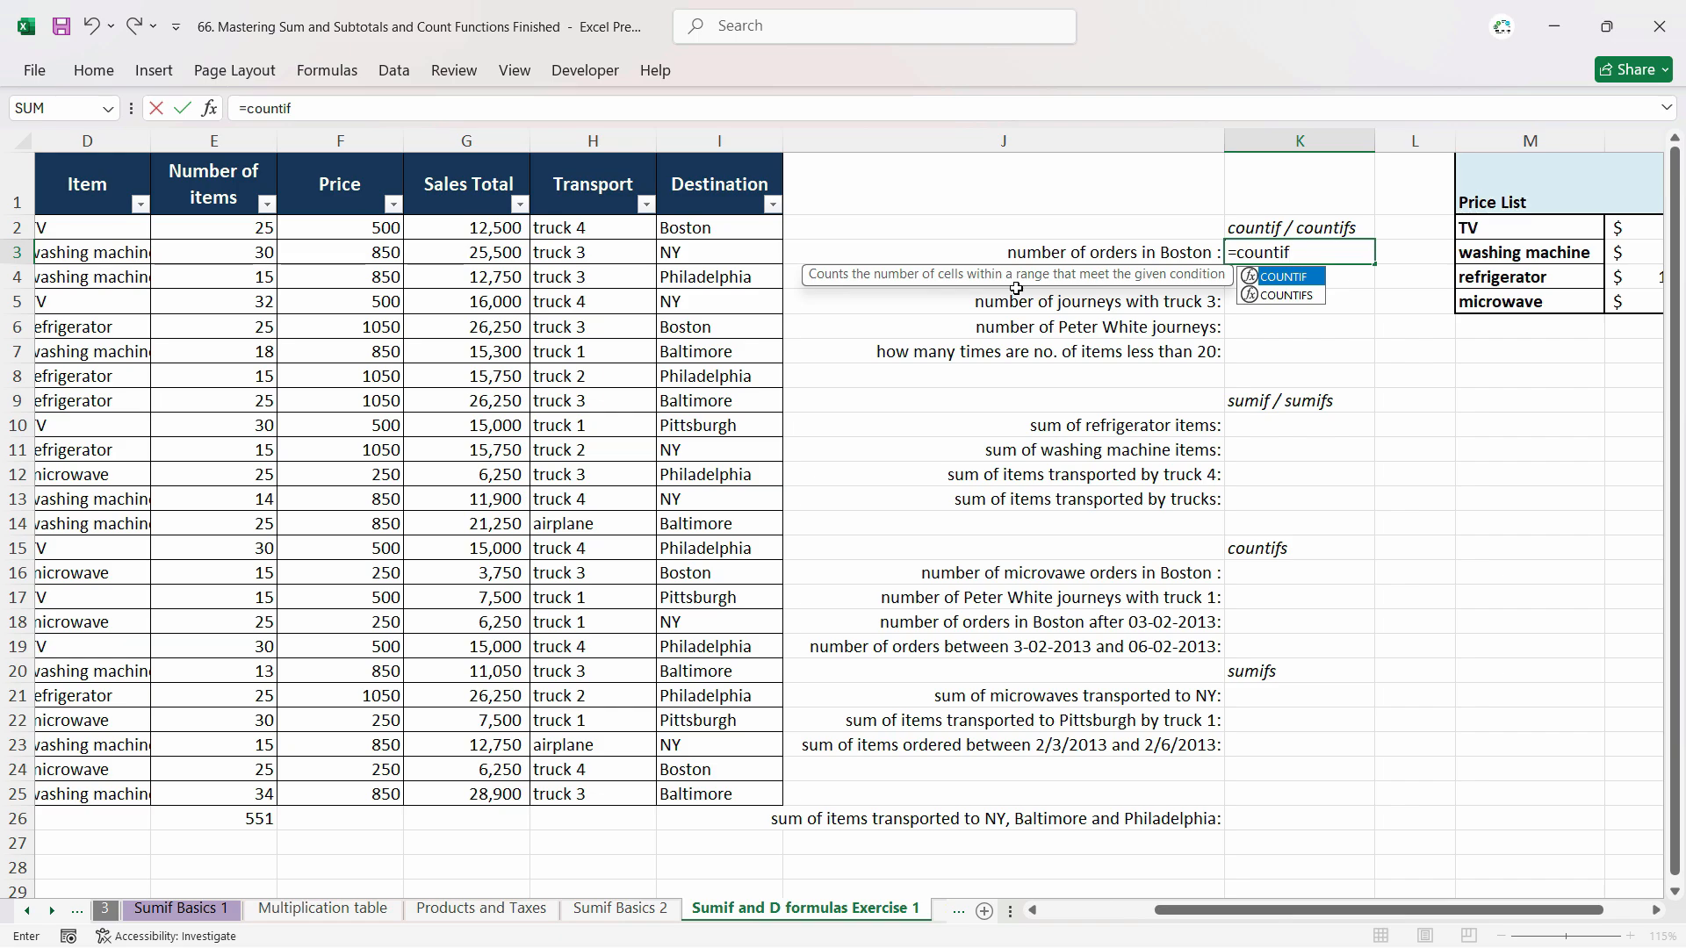
{"action": "double_click", "coordinate": [1304, 279]}
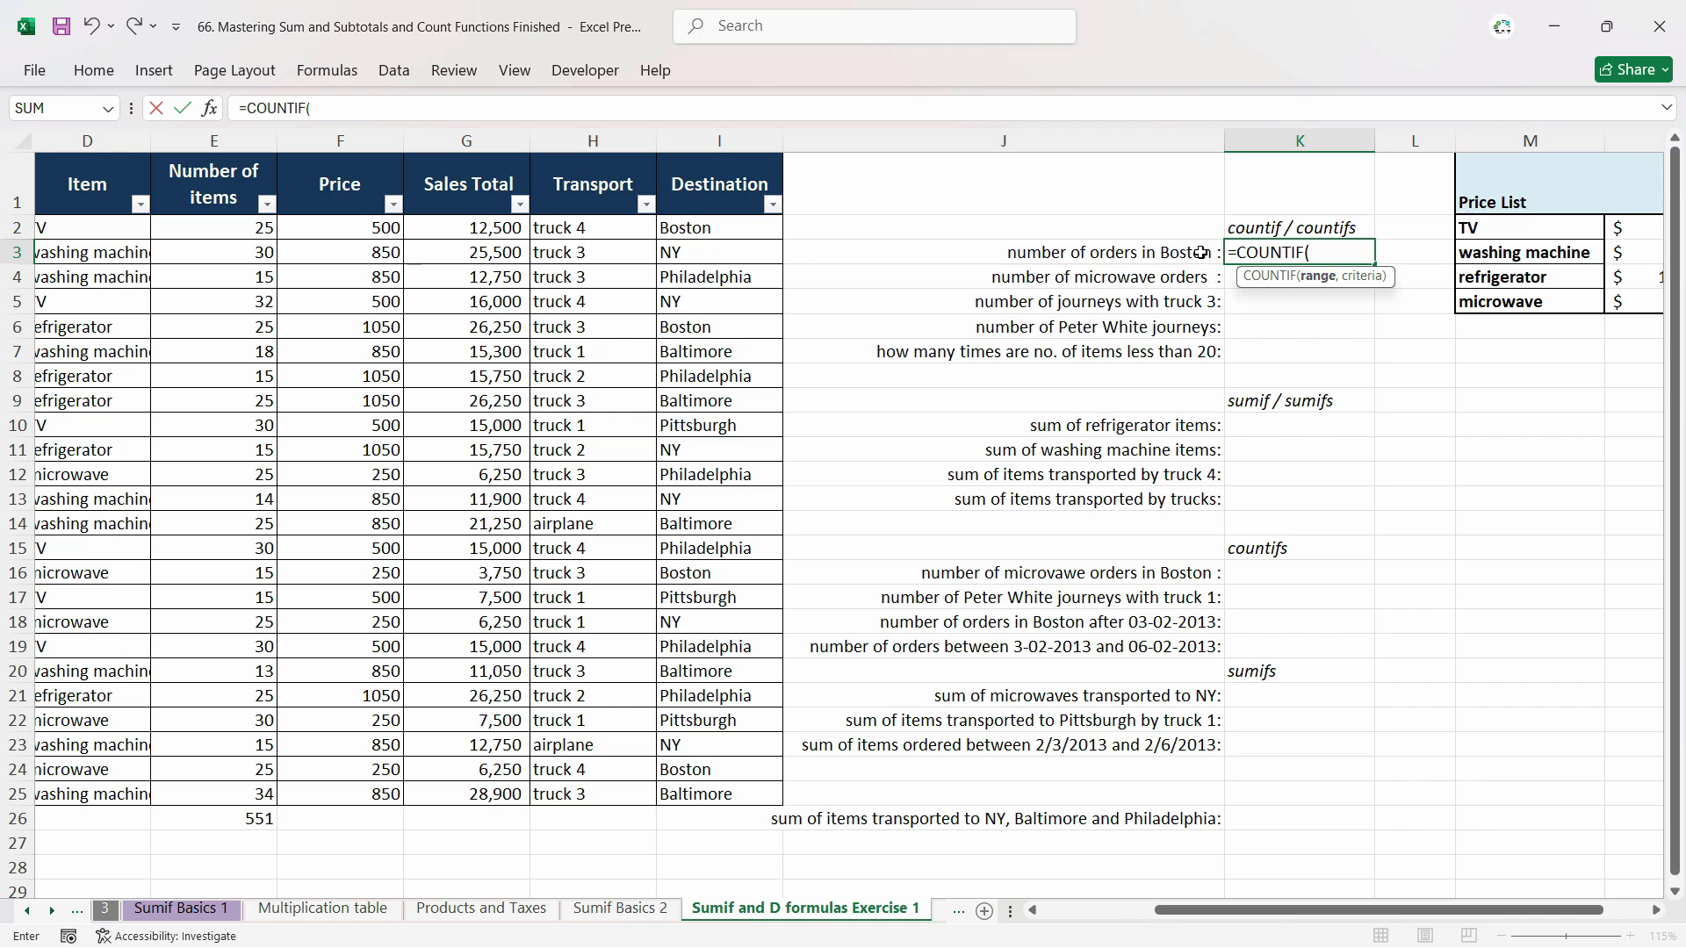
{"action": "left_click", "coordinate": [736, 136]}
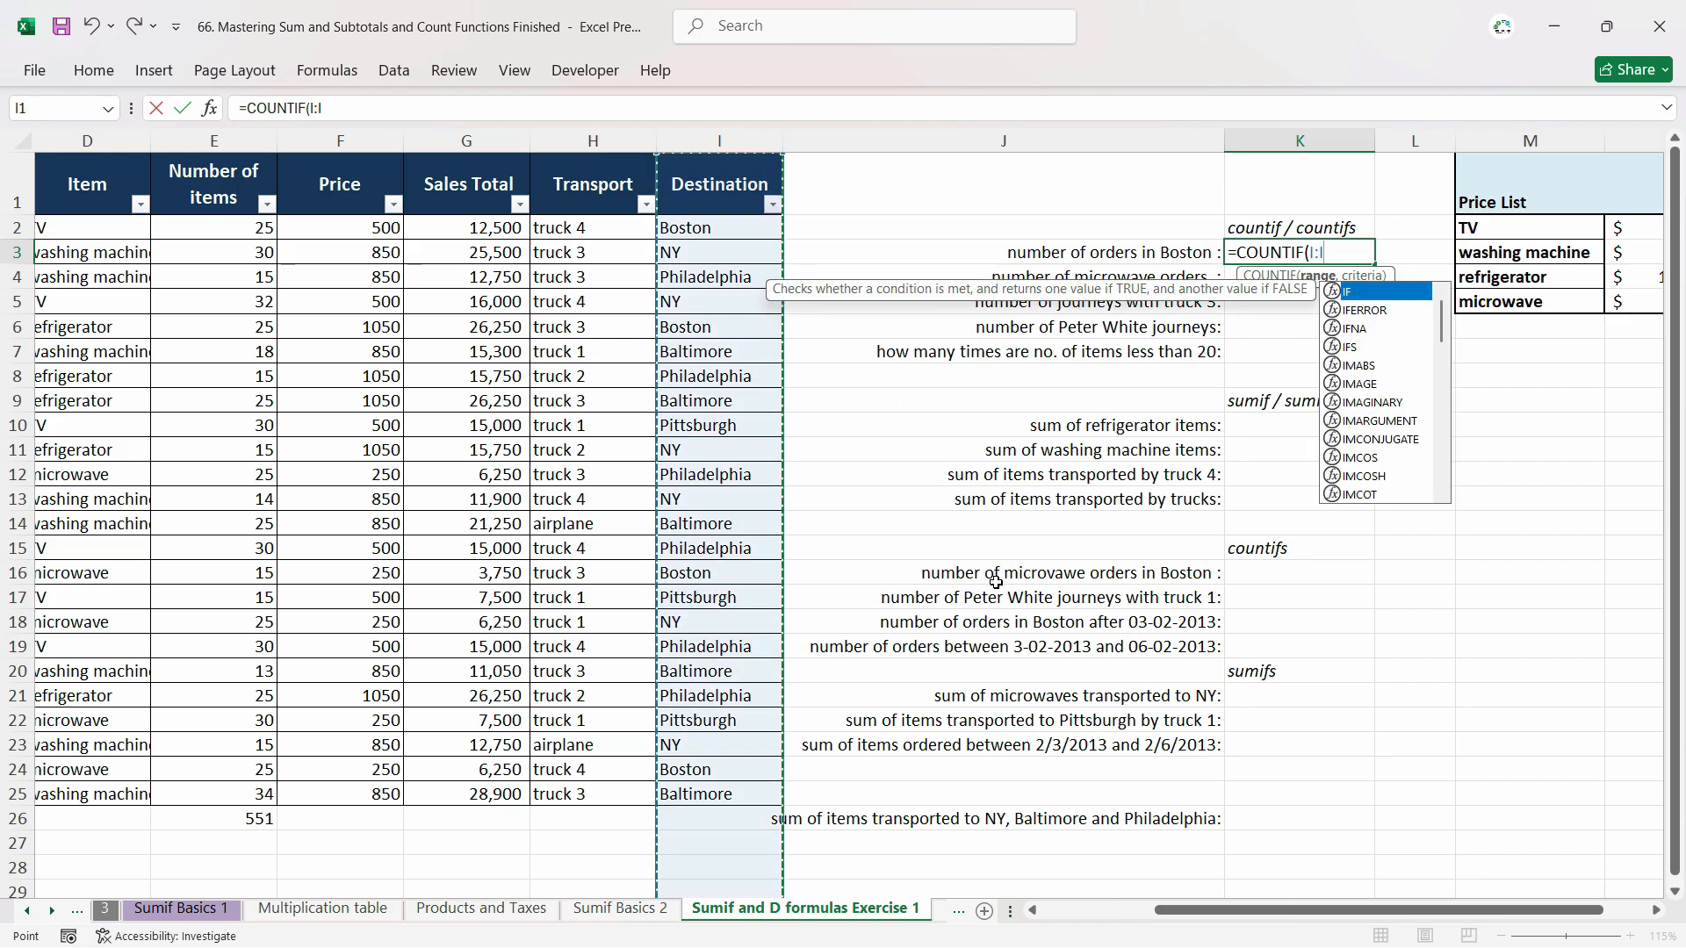
{"action": "type", "text": ","}
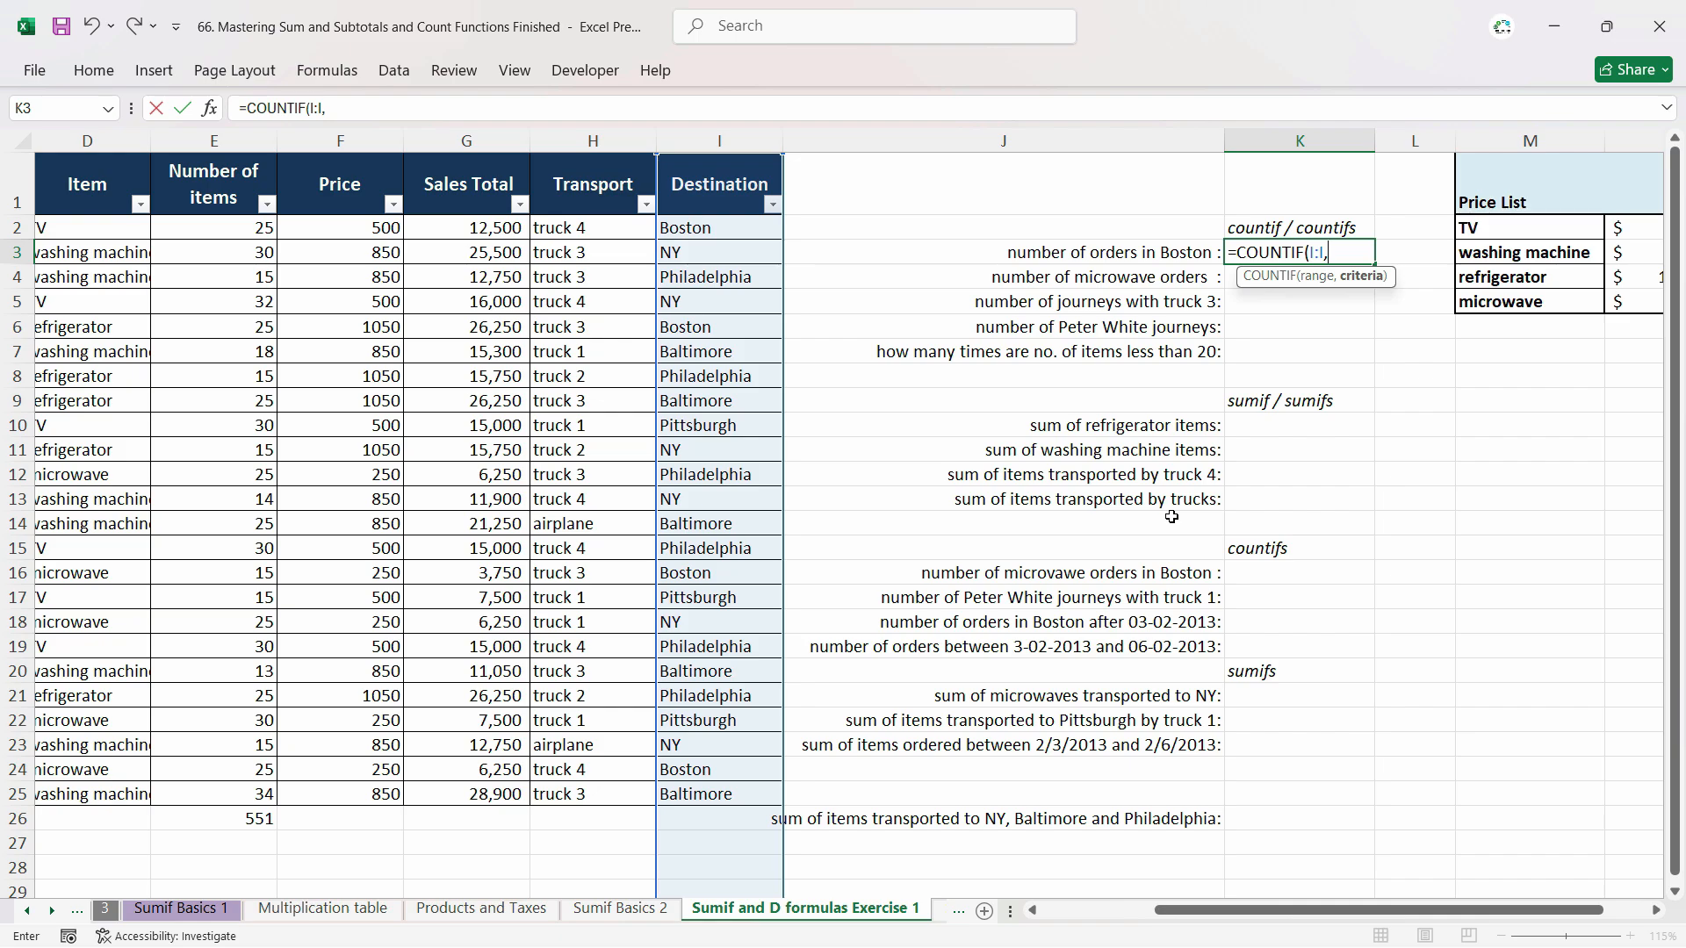
{"action": "left_click", "coordinate": [1127, 254]}
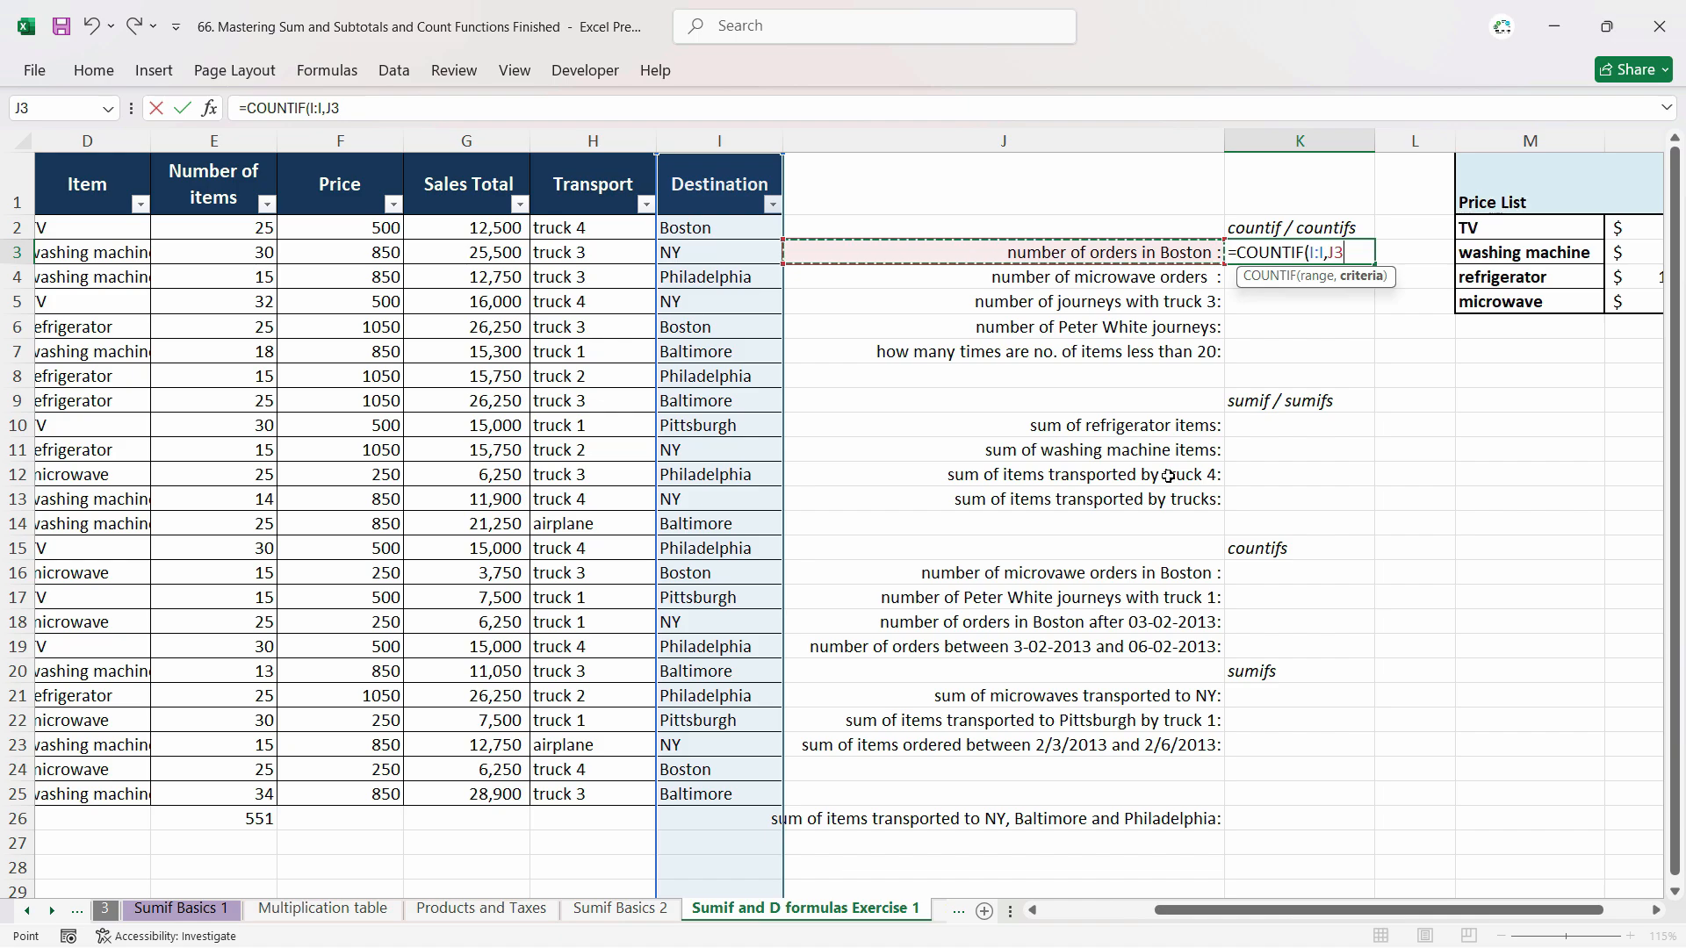
{"action": "key", "text": "ctrl+Return"}
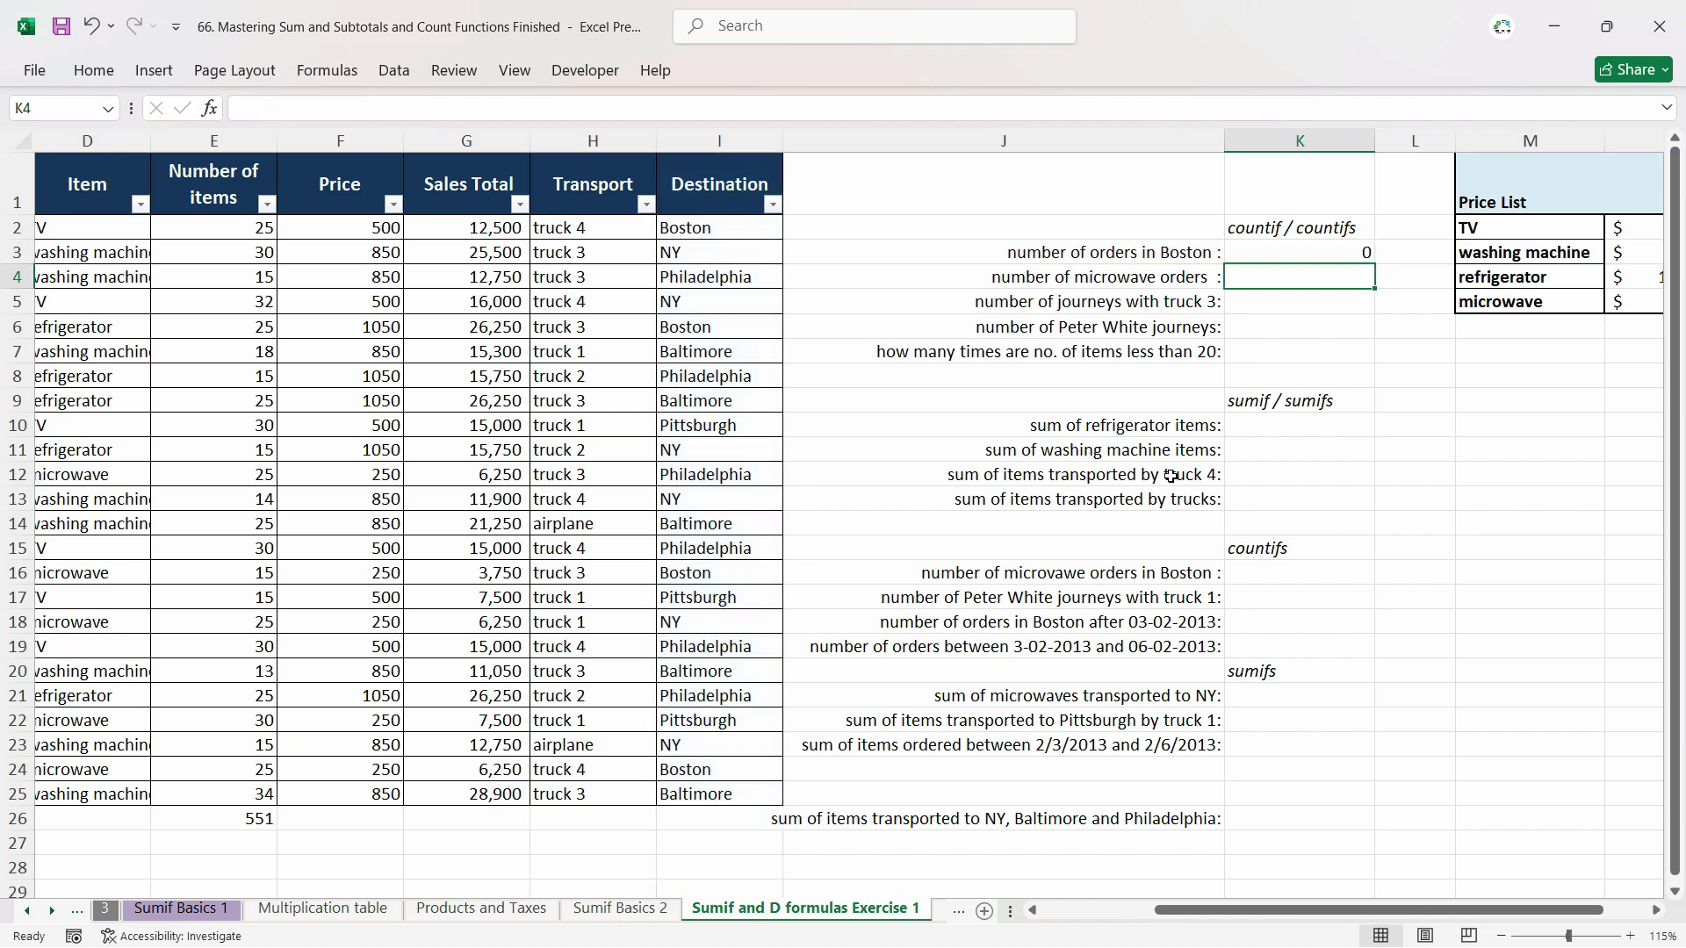
Step: Replace the J3 criterion in K3's COUNTIF formula with the text "Boston"
{"action": "left_click", "coordinate": [1078, 255]}
{"action": "double_click", "coordinate": [1344, 260]}
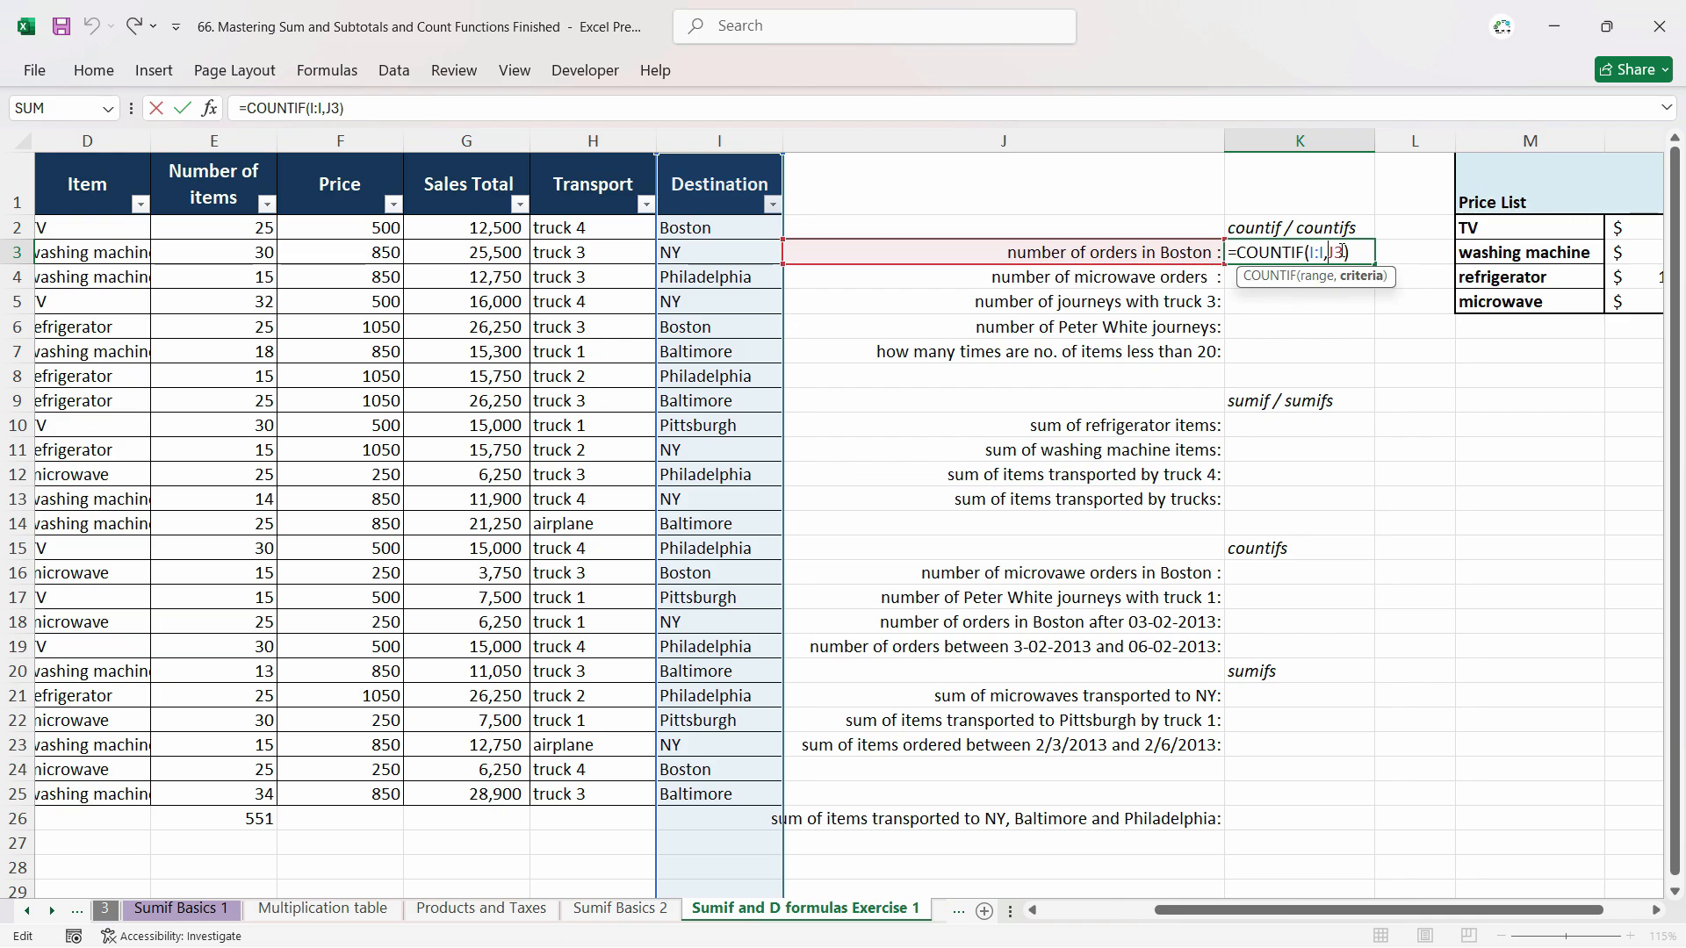
{"action": "key", "text": "BackSpace"}
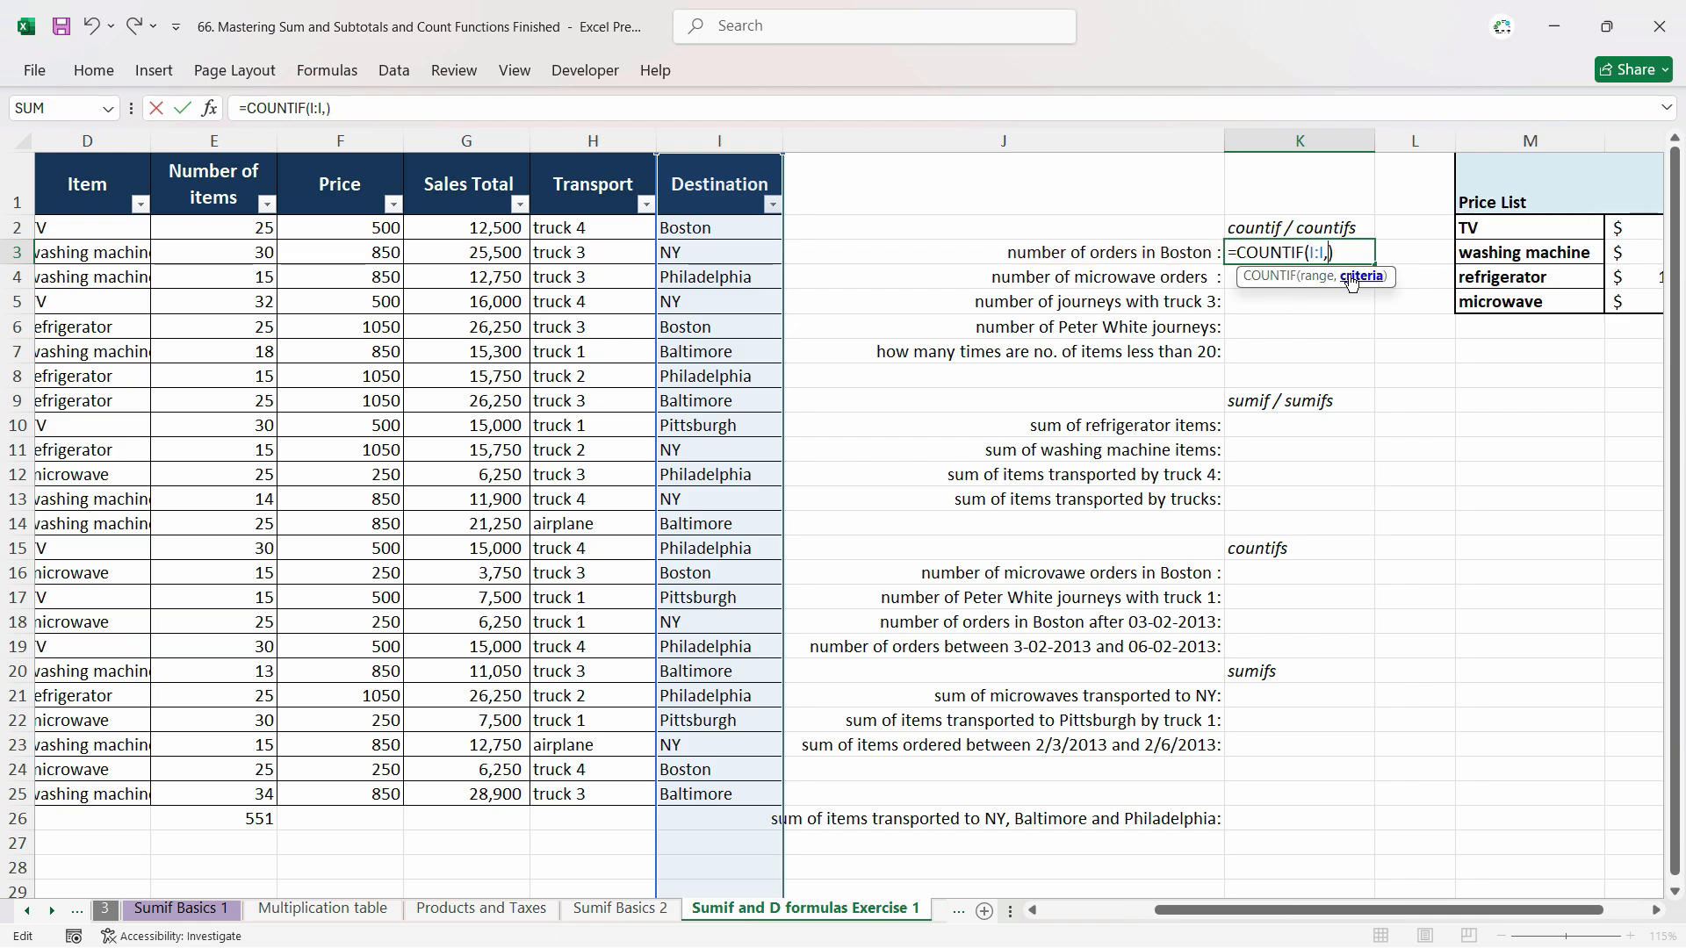
{"action": "type", "text": "\"Boston\""}
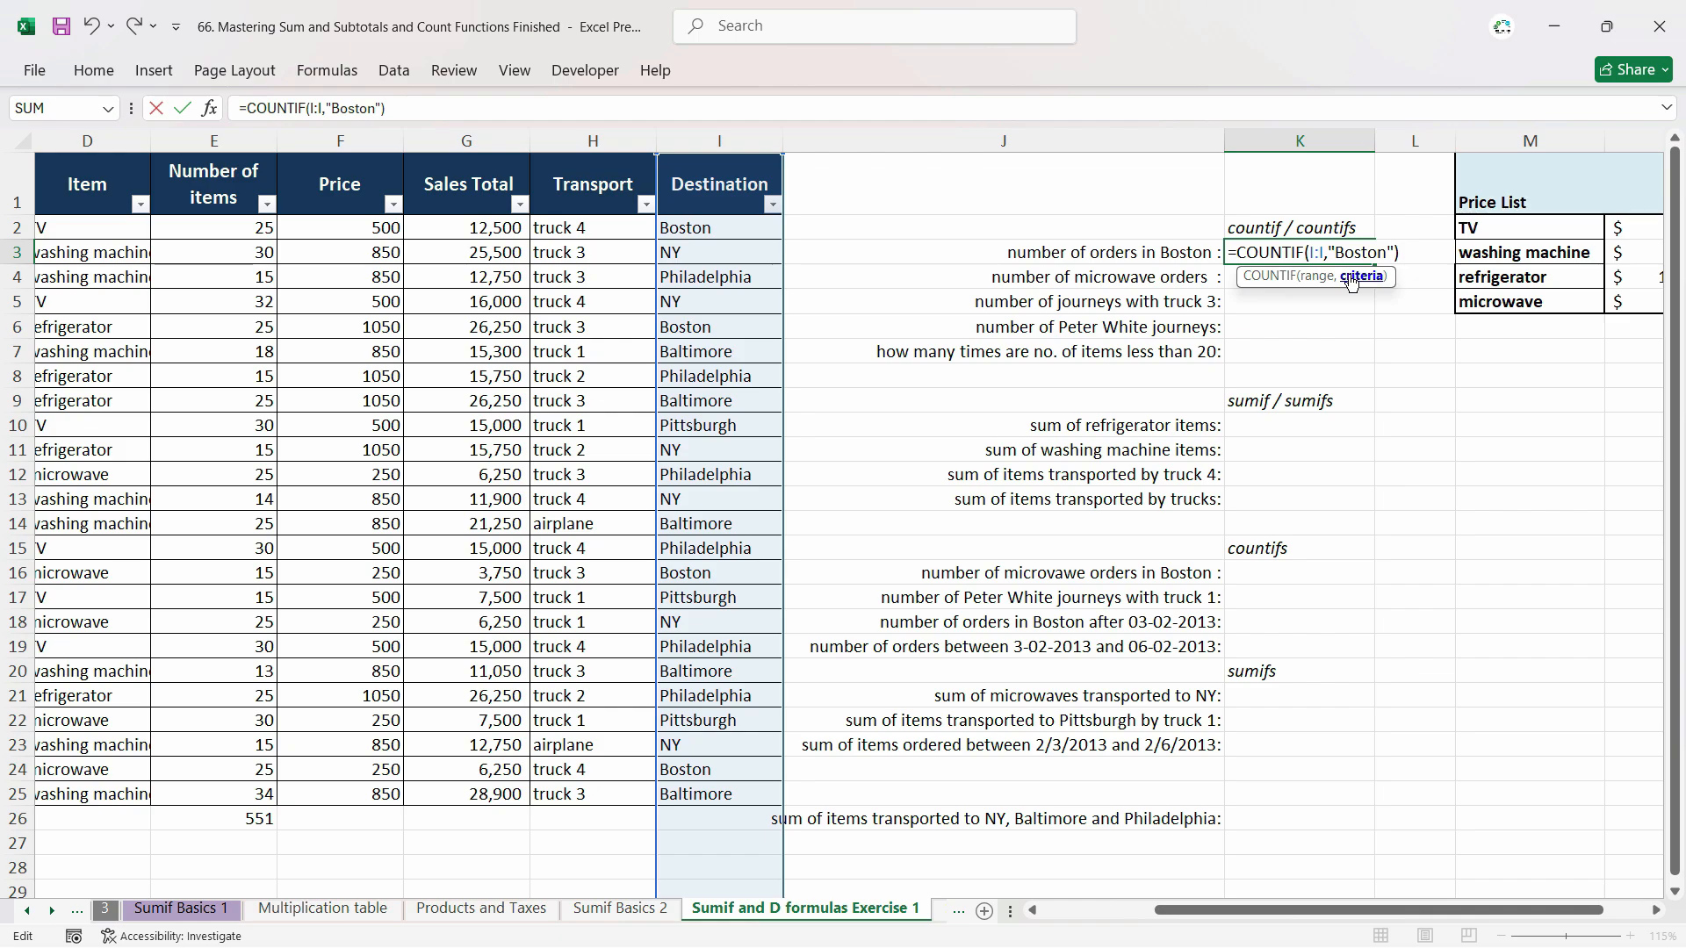
{"action": "key", "text": "Return"}
{"action": "left_click", "coordinate": [1352, 263]}
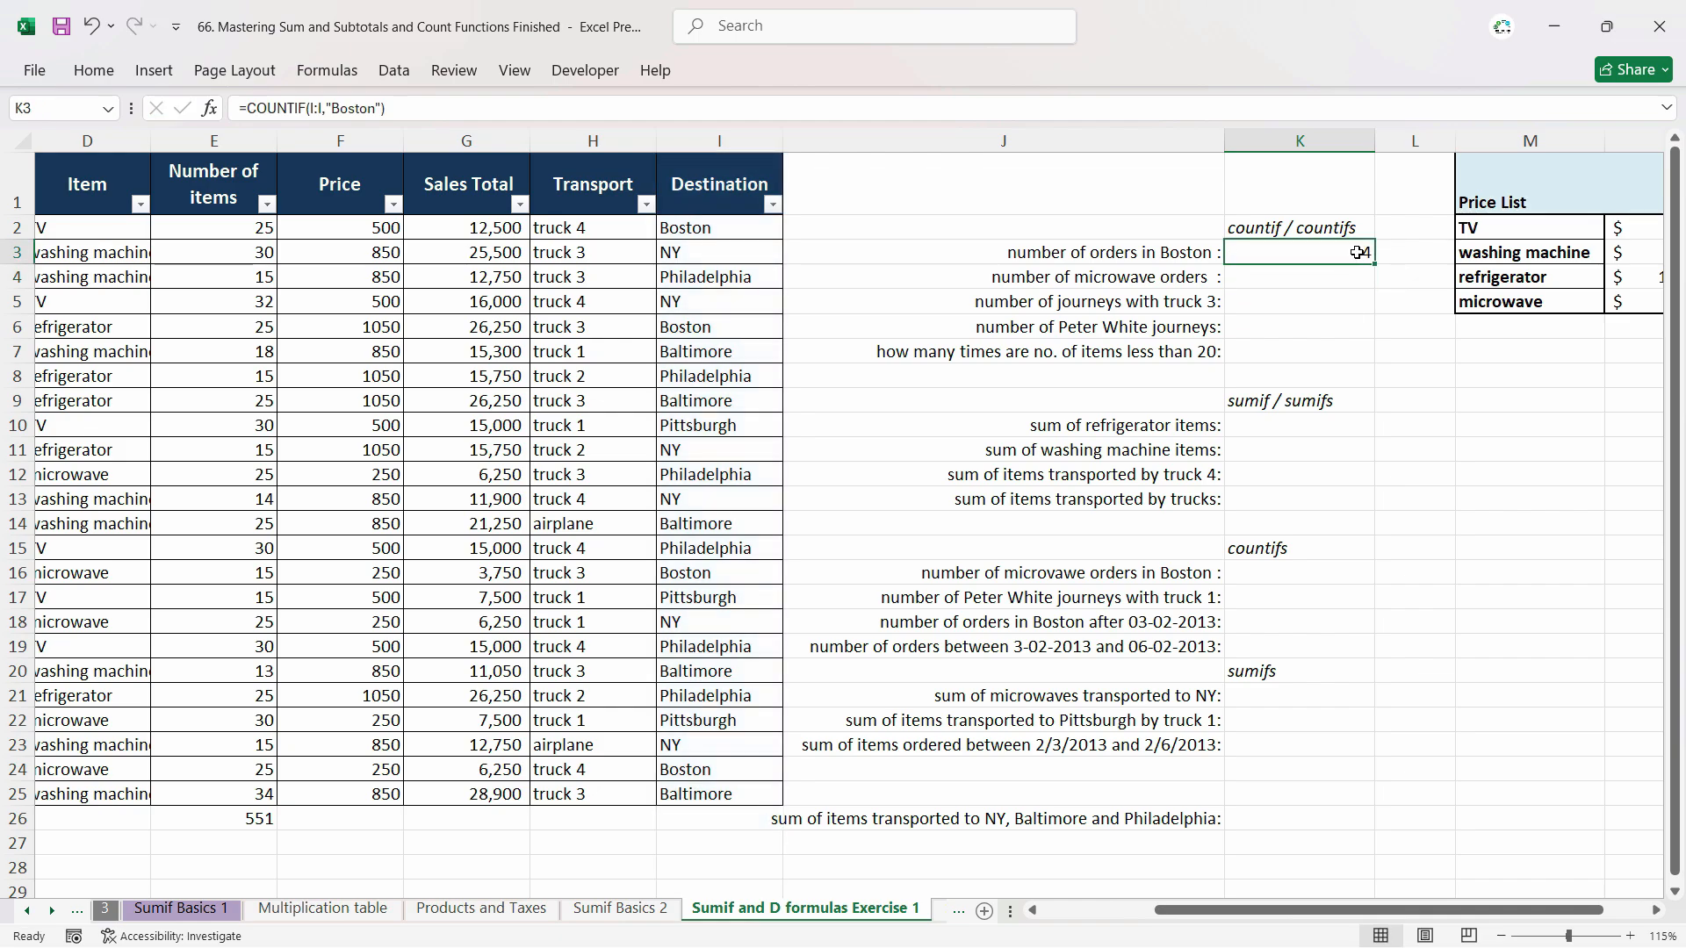
{"action": "double_click", "coordinate": [1357, 253]}
{"action": "key", "text": "Escape"}
{"action": "left_click", "coordinate": [1187, 282]}
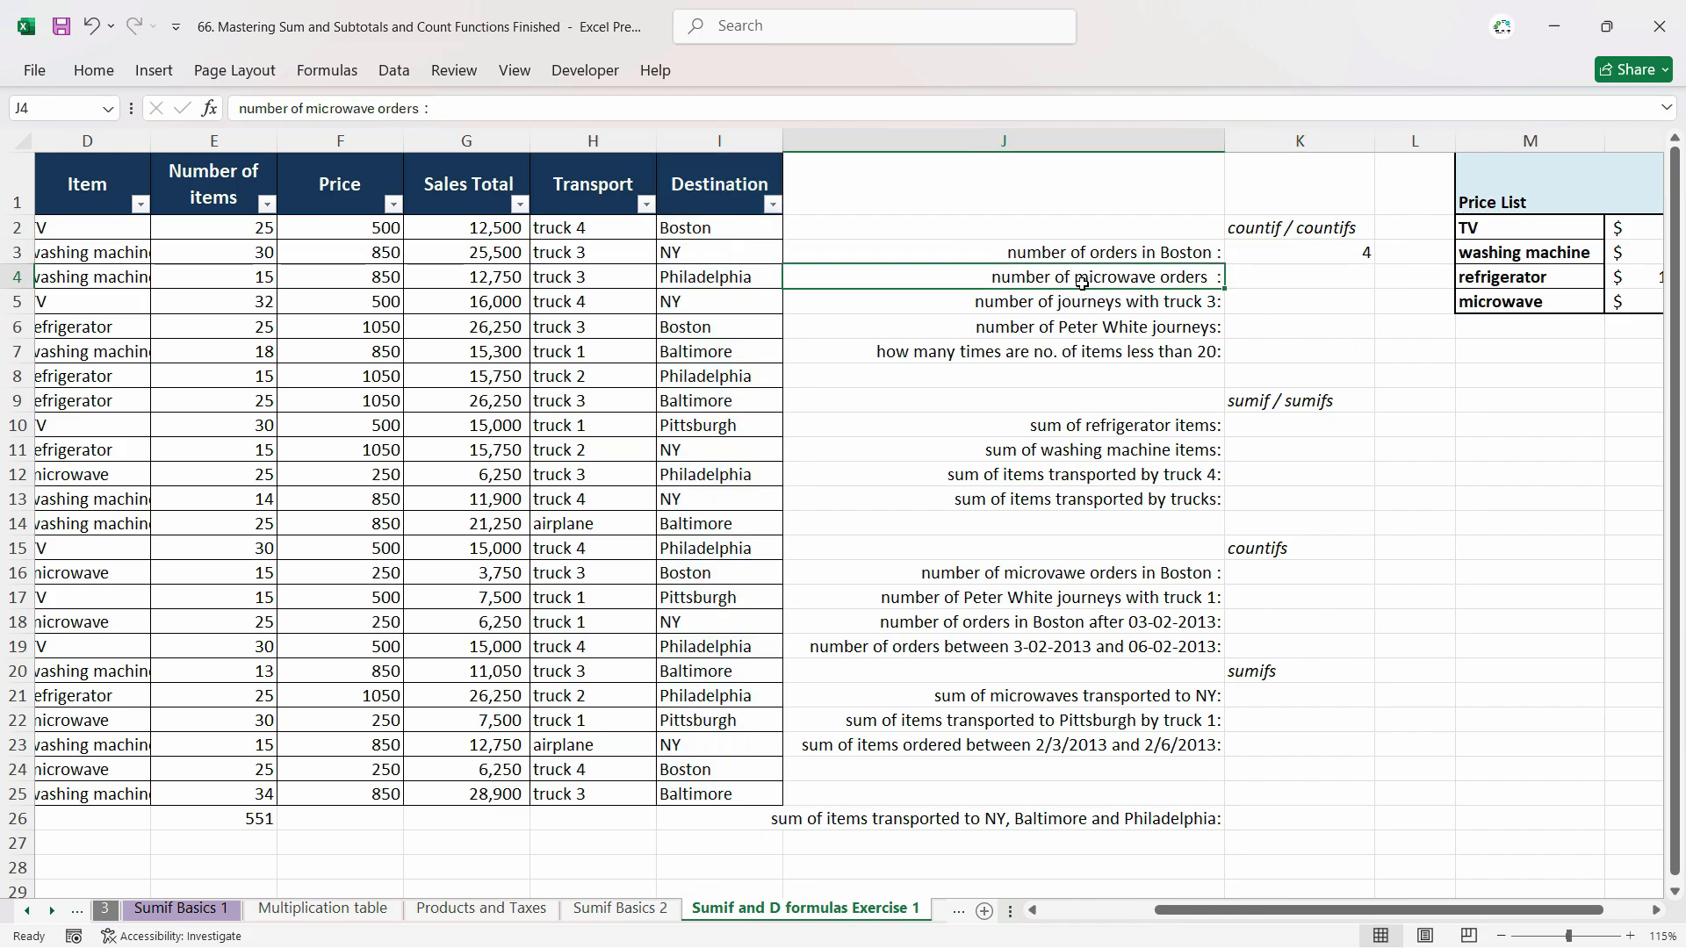
{"action": "left_click", "coordinate": [1134, 309]}
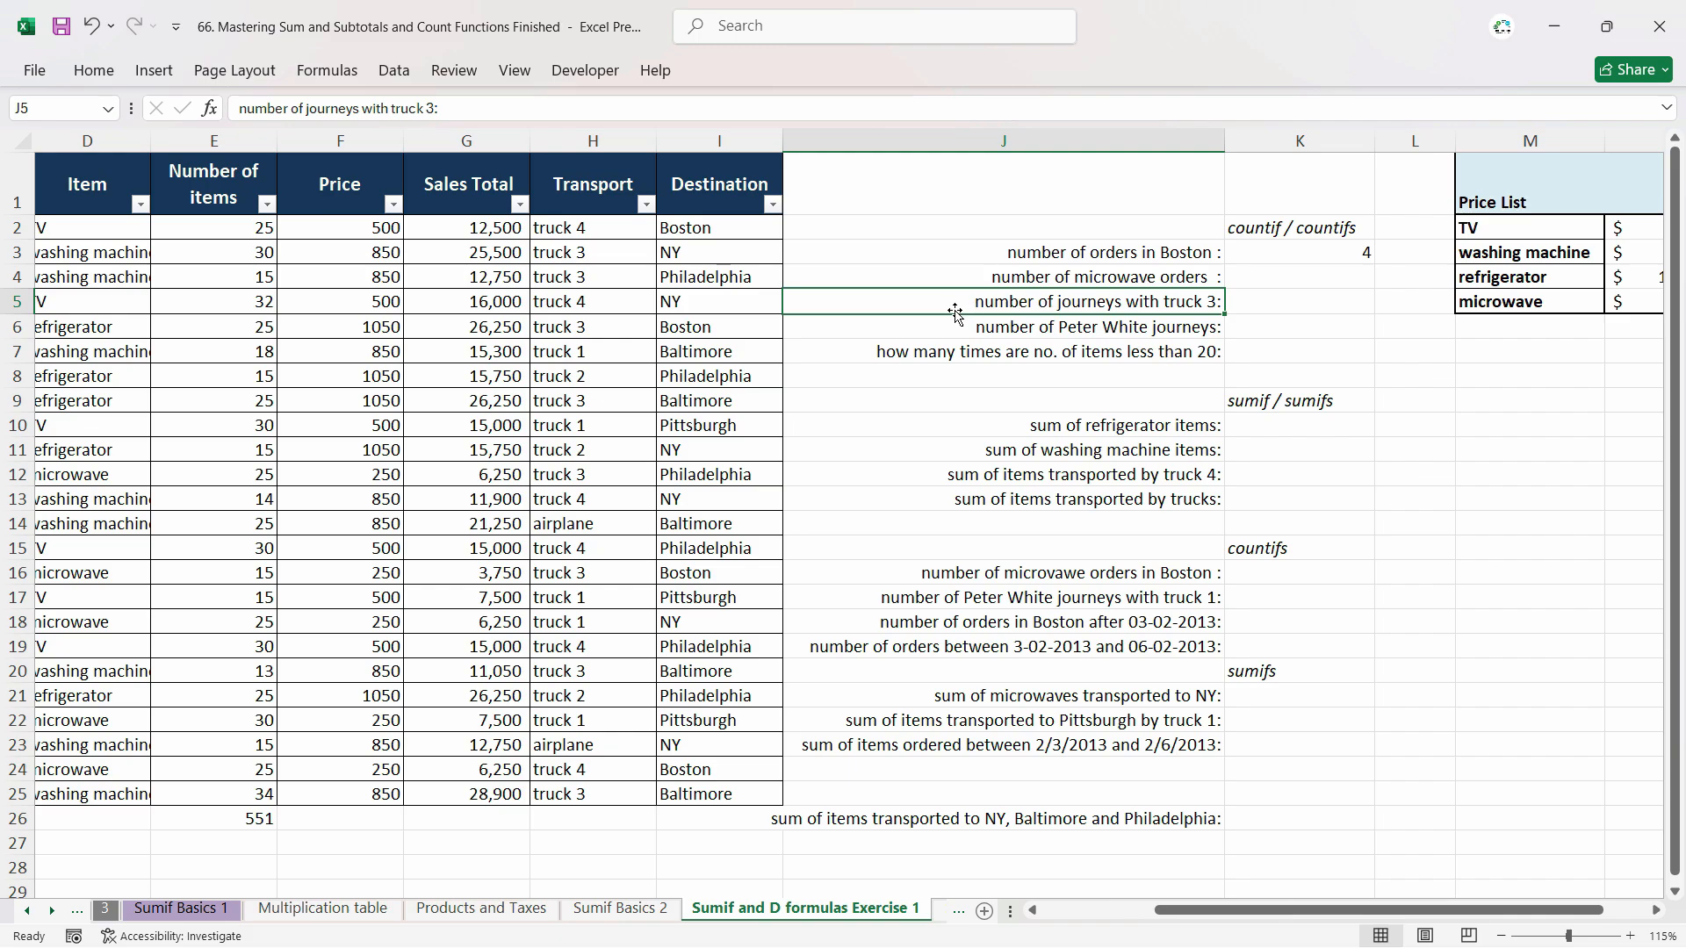
{"action": "left_click", "coordinate": [1052, 329]}
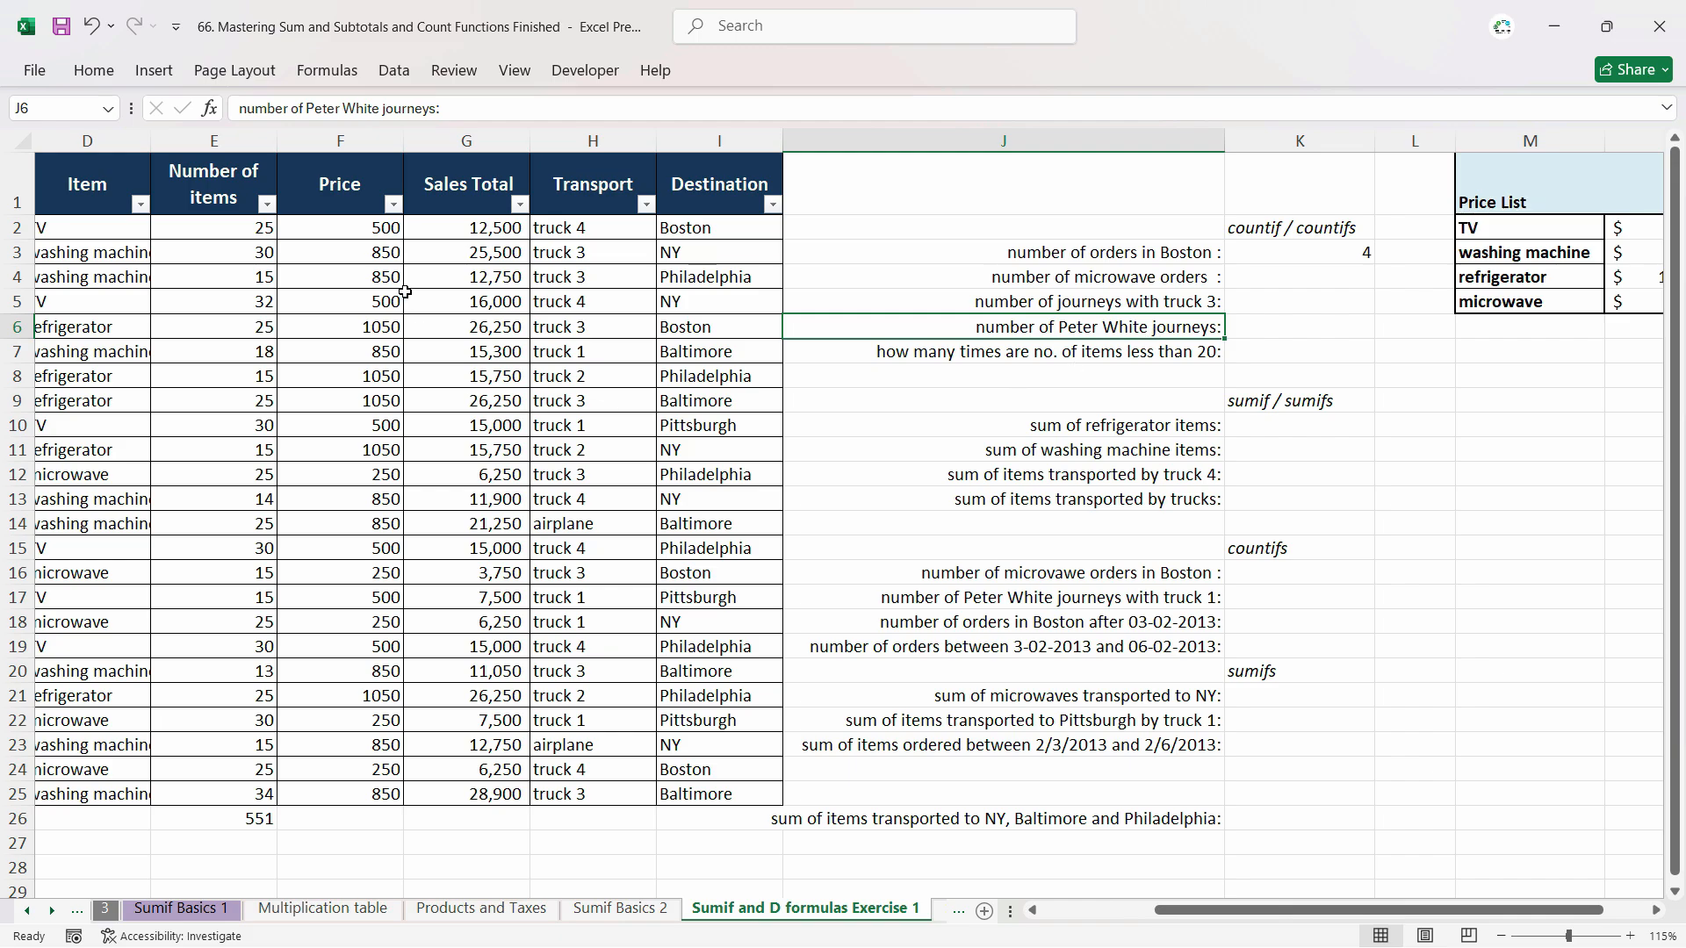
{"action": "left_click", "coordinate": [1129, 359]}
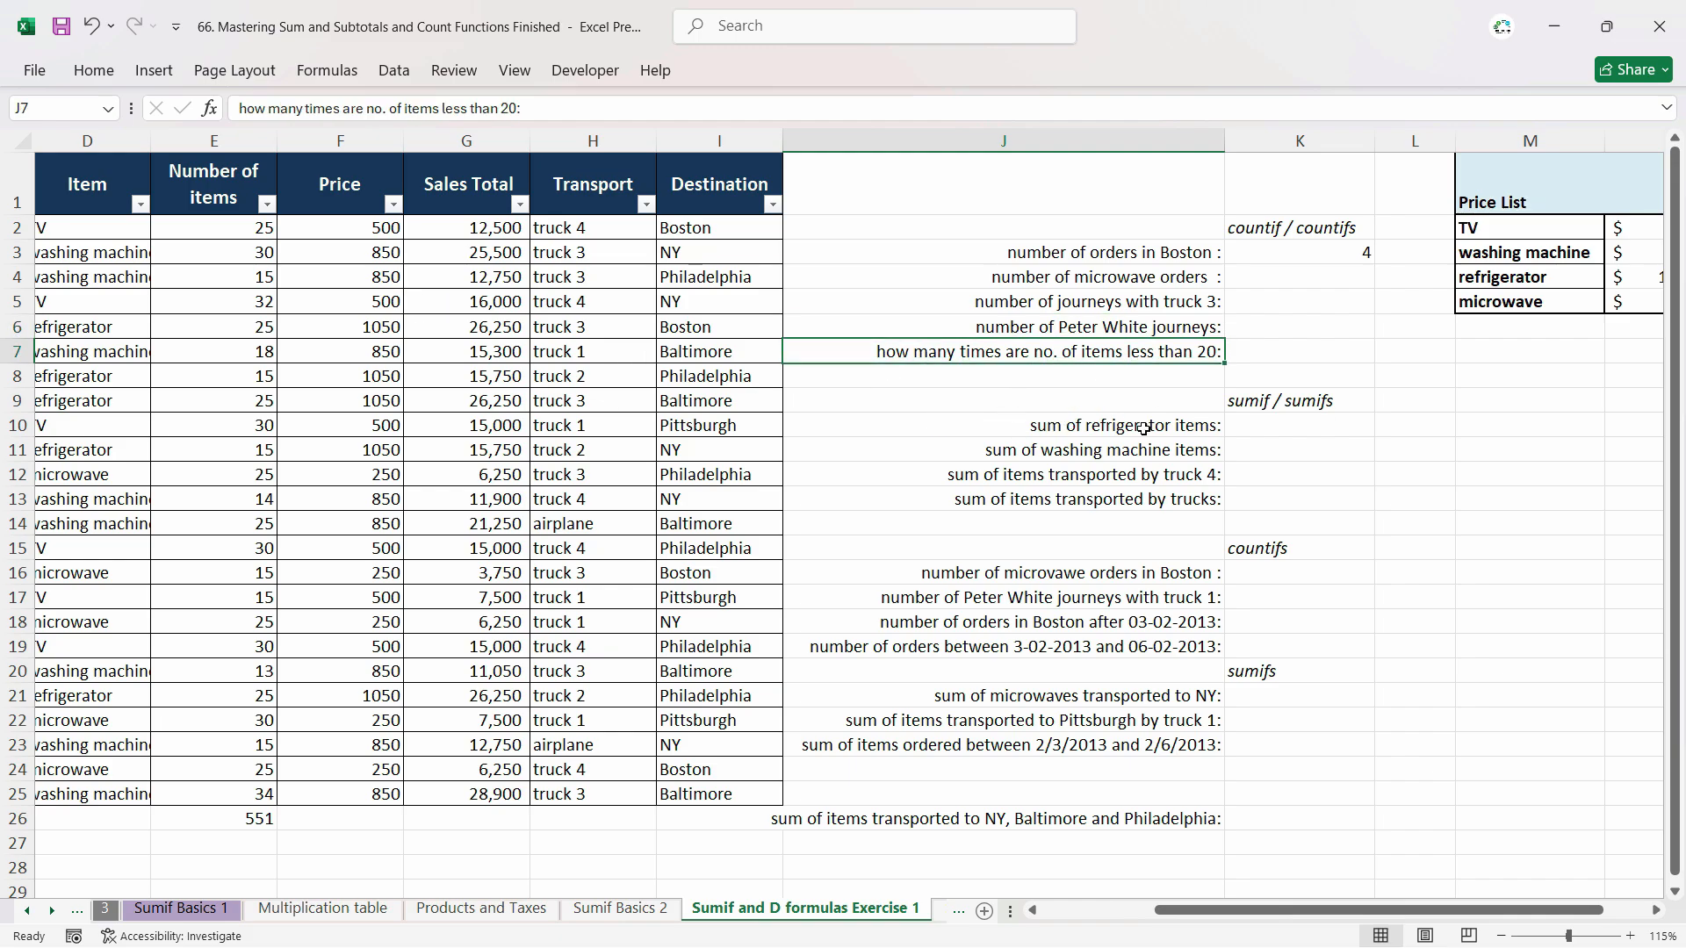
Step: Create named ranges for the order table A1:I25 from its top row only, without using the right column
{"action": "left_click_drag", "start_coordinate": [1300, 911], "coordinate": [1151, 910]}
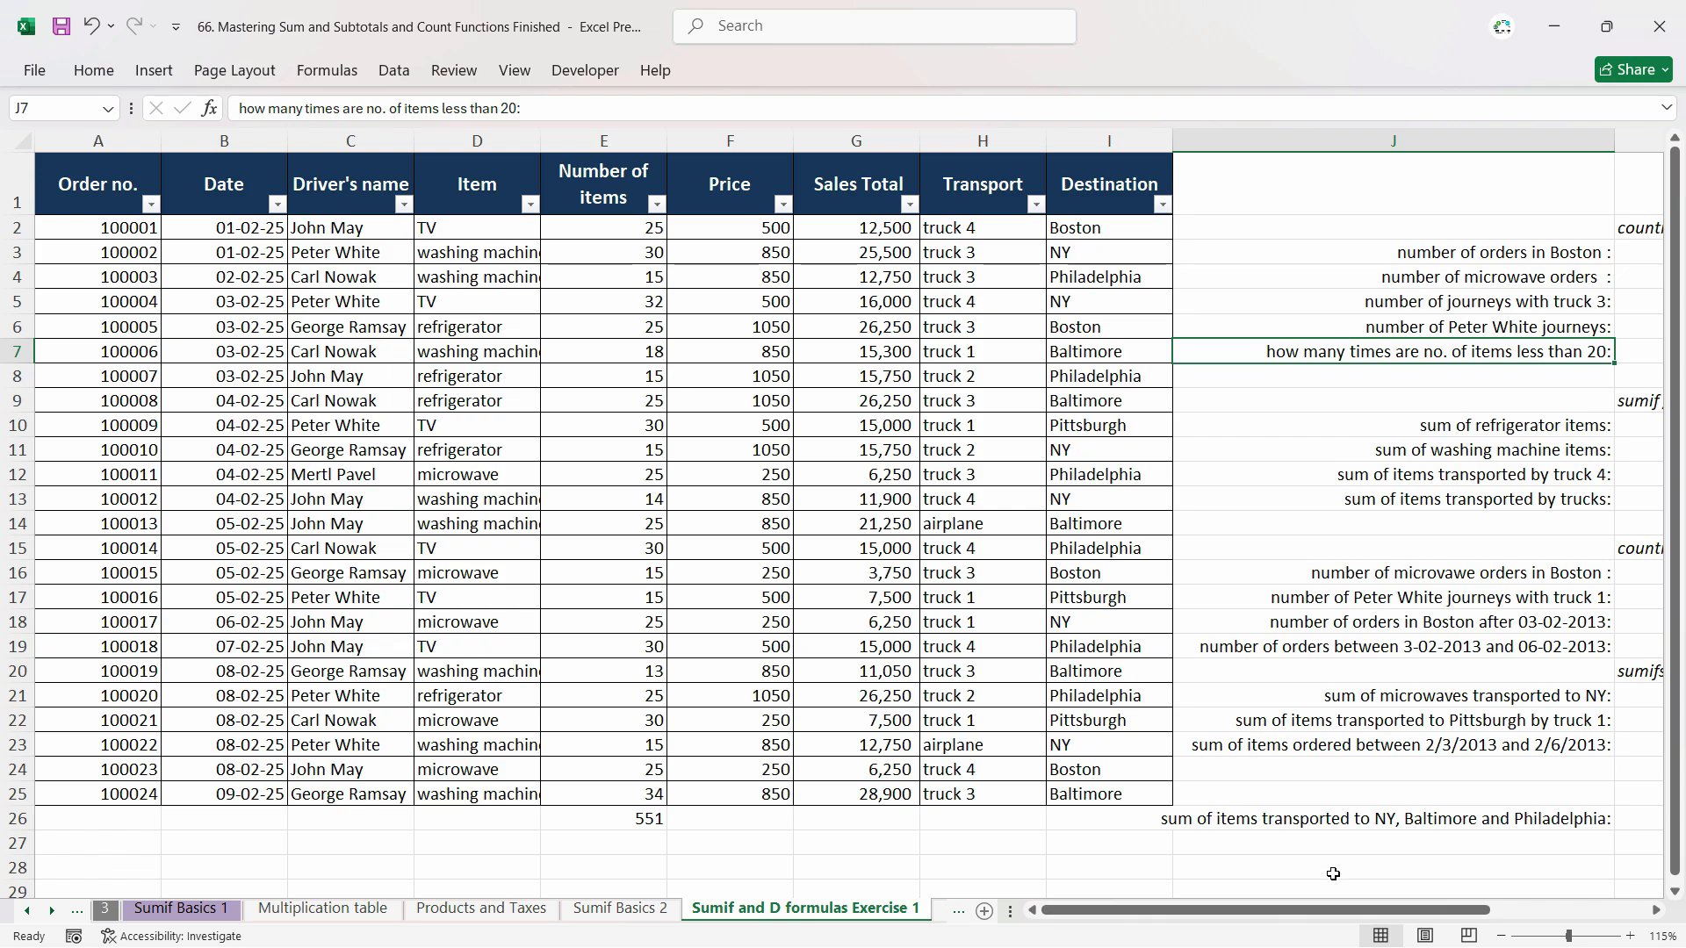
{"action": "left_click", "coordinate": [114, 110]}
{"action": "left_click", "coordinate": [110, 191]}
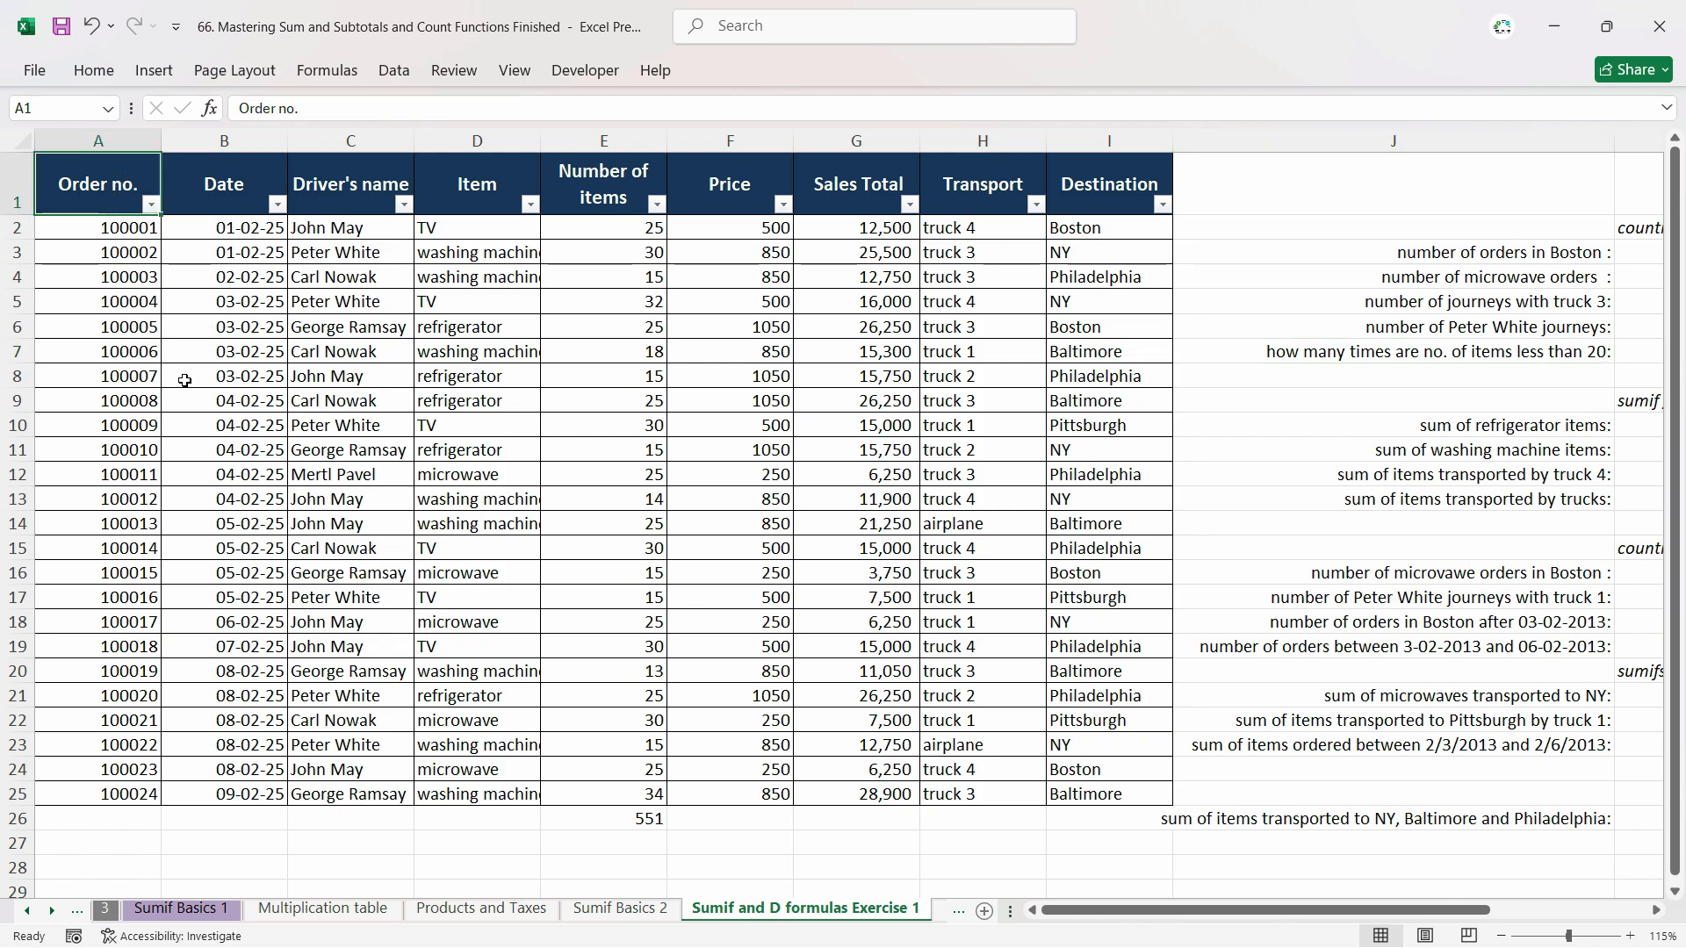
{"action": "left_click_drag", "start_coordinate": [72, 200], "coordinate": [1079, 801]}
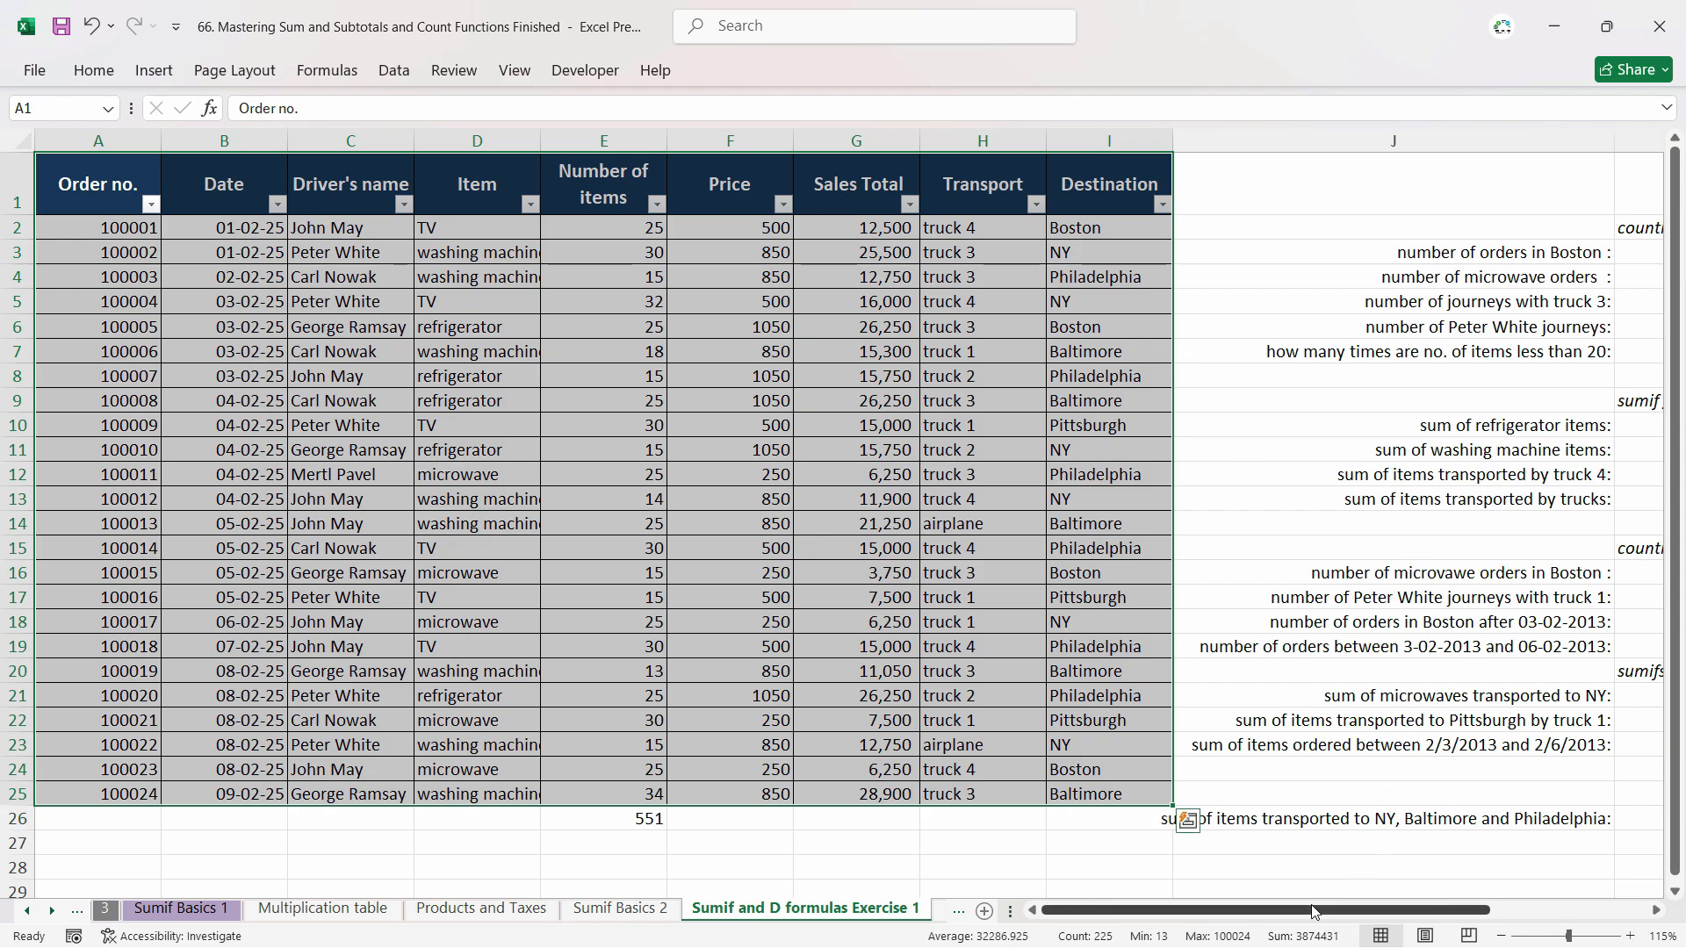
{"action": "mouse_move", "coordinate": [1329, 909]}
{"action": "left_mouse_down"}
{"action": "mouse_move", "coordinate": [1458, 910]}
{"action": "mouse_move", "coordinate": [1311, 909]}
{"action": "left_mouse_up"}
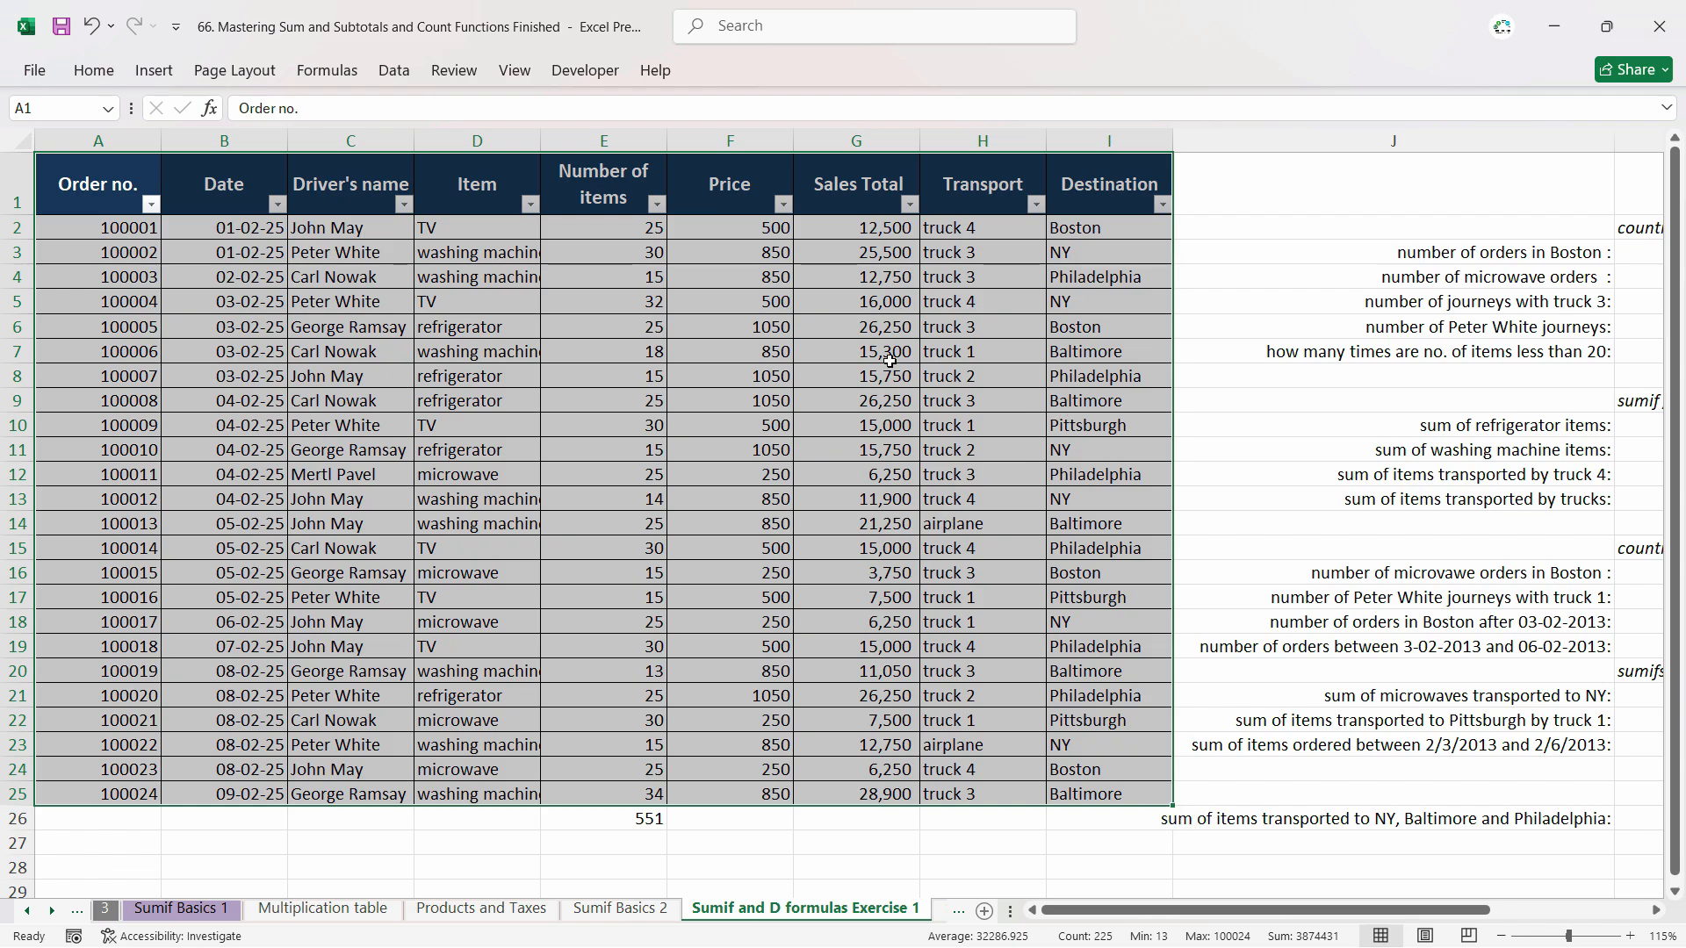
{"action": "left_click_drag", "start_coordinate": [127, 211], "coordinate": [1103, 794]}
{"action": "left_click_drag", "start_coordinate": [53, 186], "coordinate": [1128, 794]}
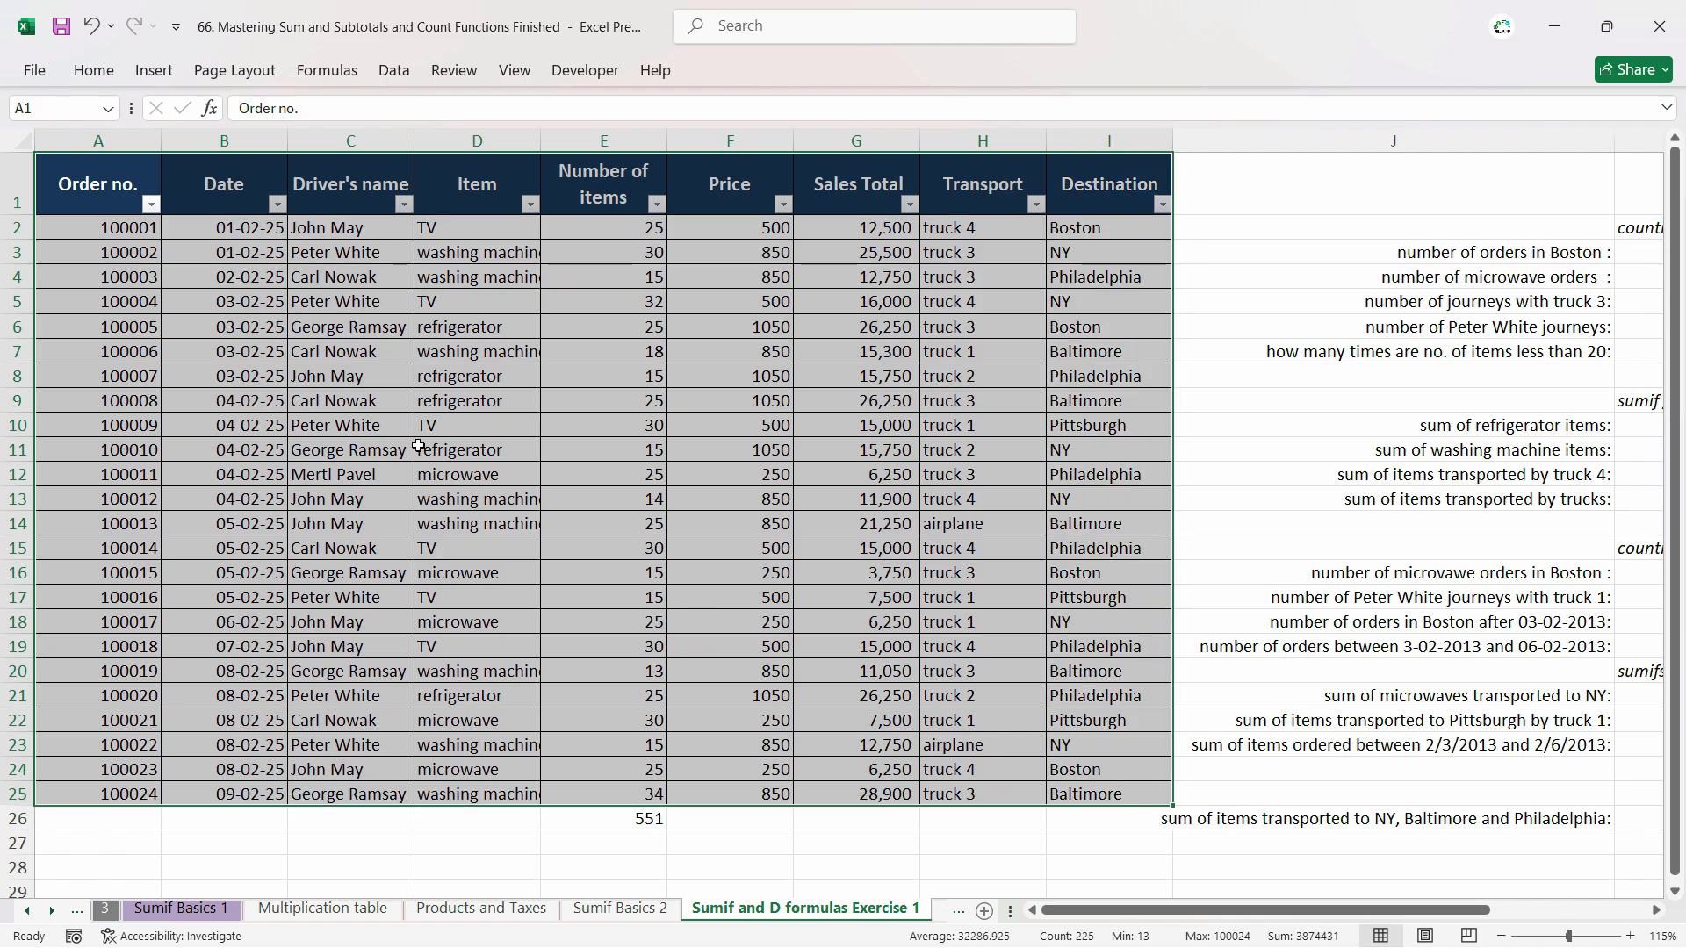
{"action": "left_click", "coordinate": [326, 70]}
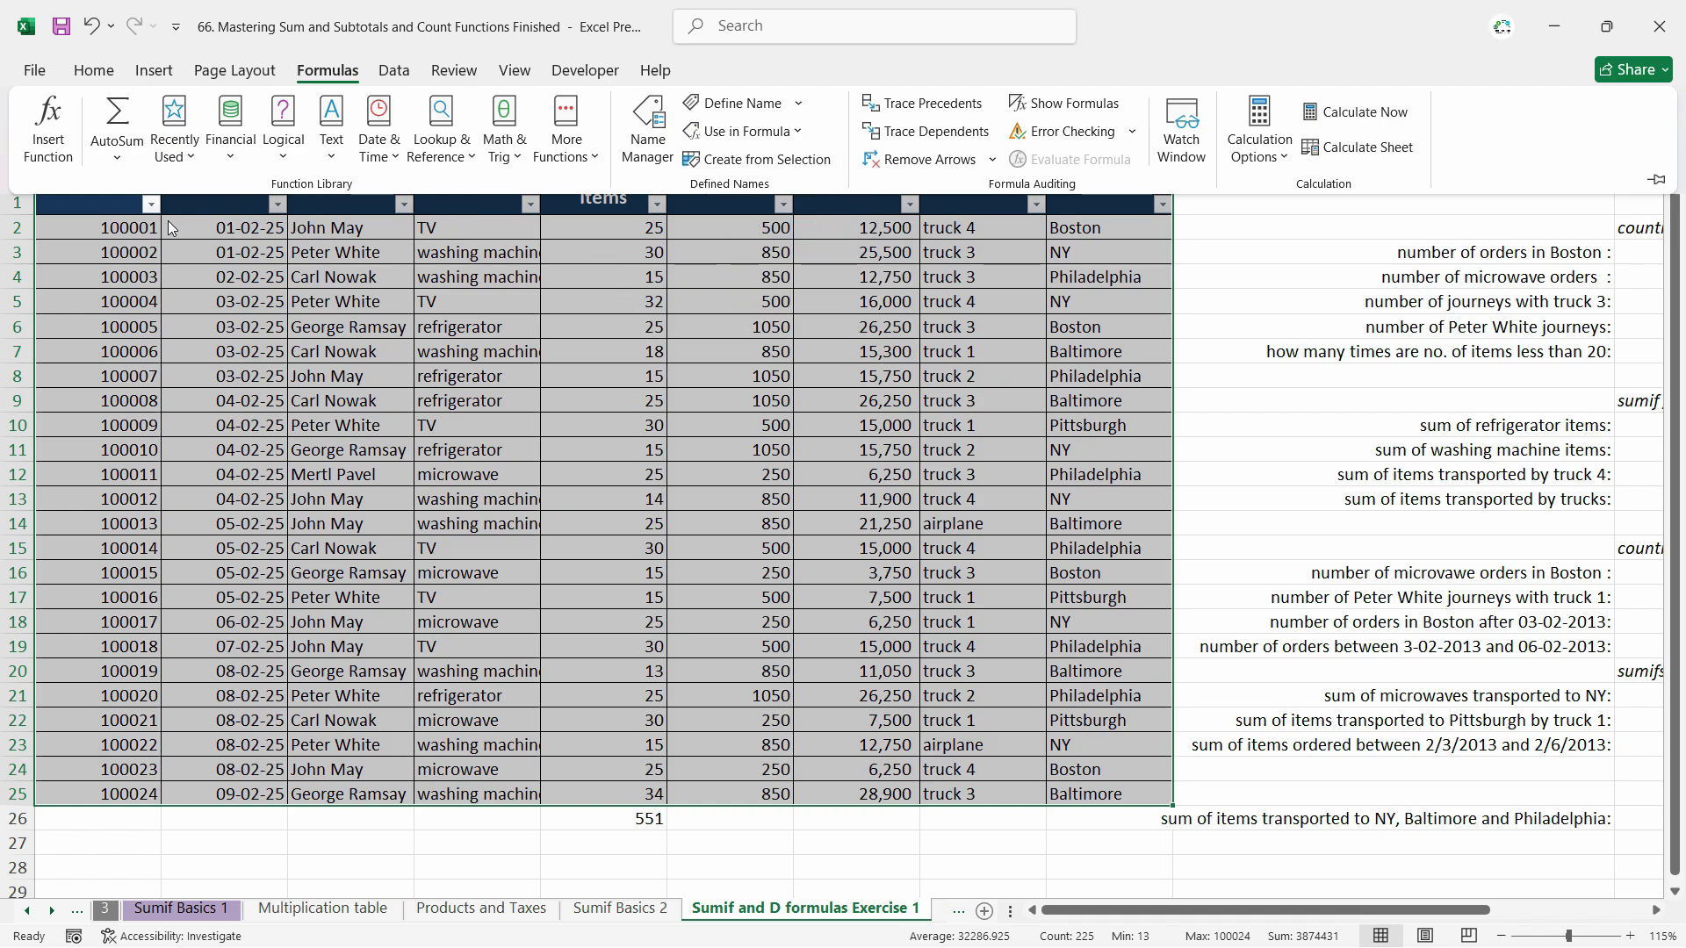
{"action": "left_click", "coordinate": [757, 159]}
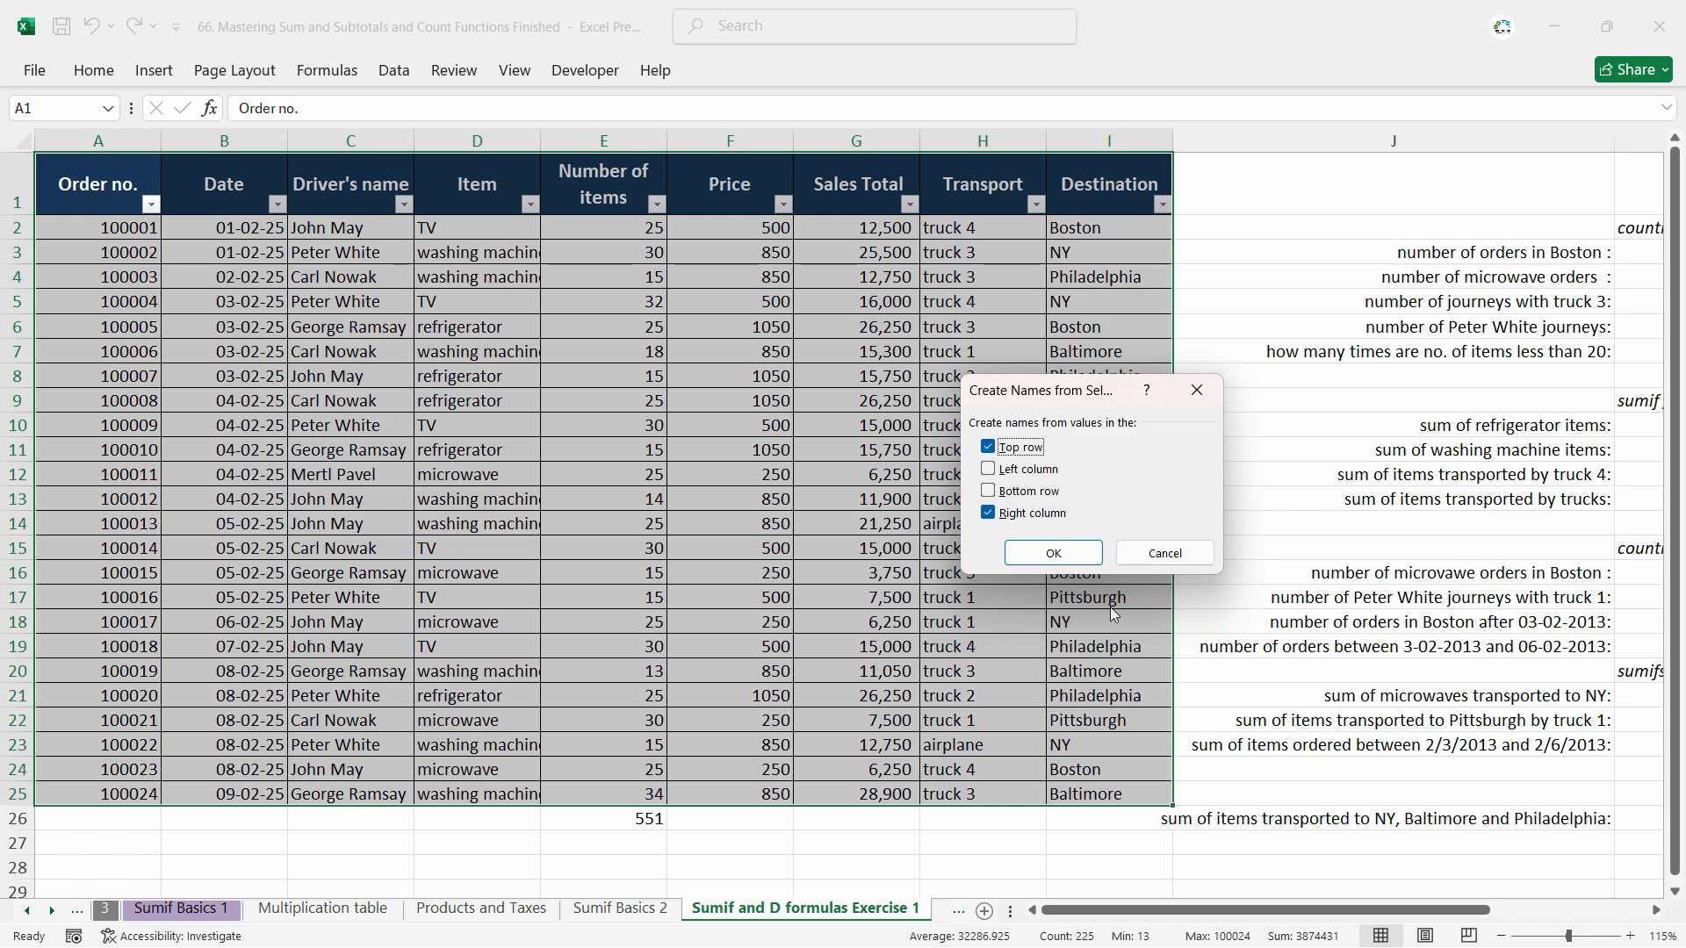
{"action": "left_click", "coordinate": [987, 513]}
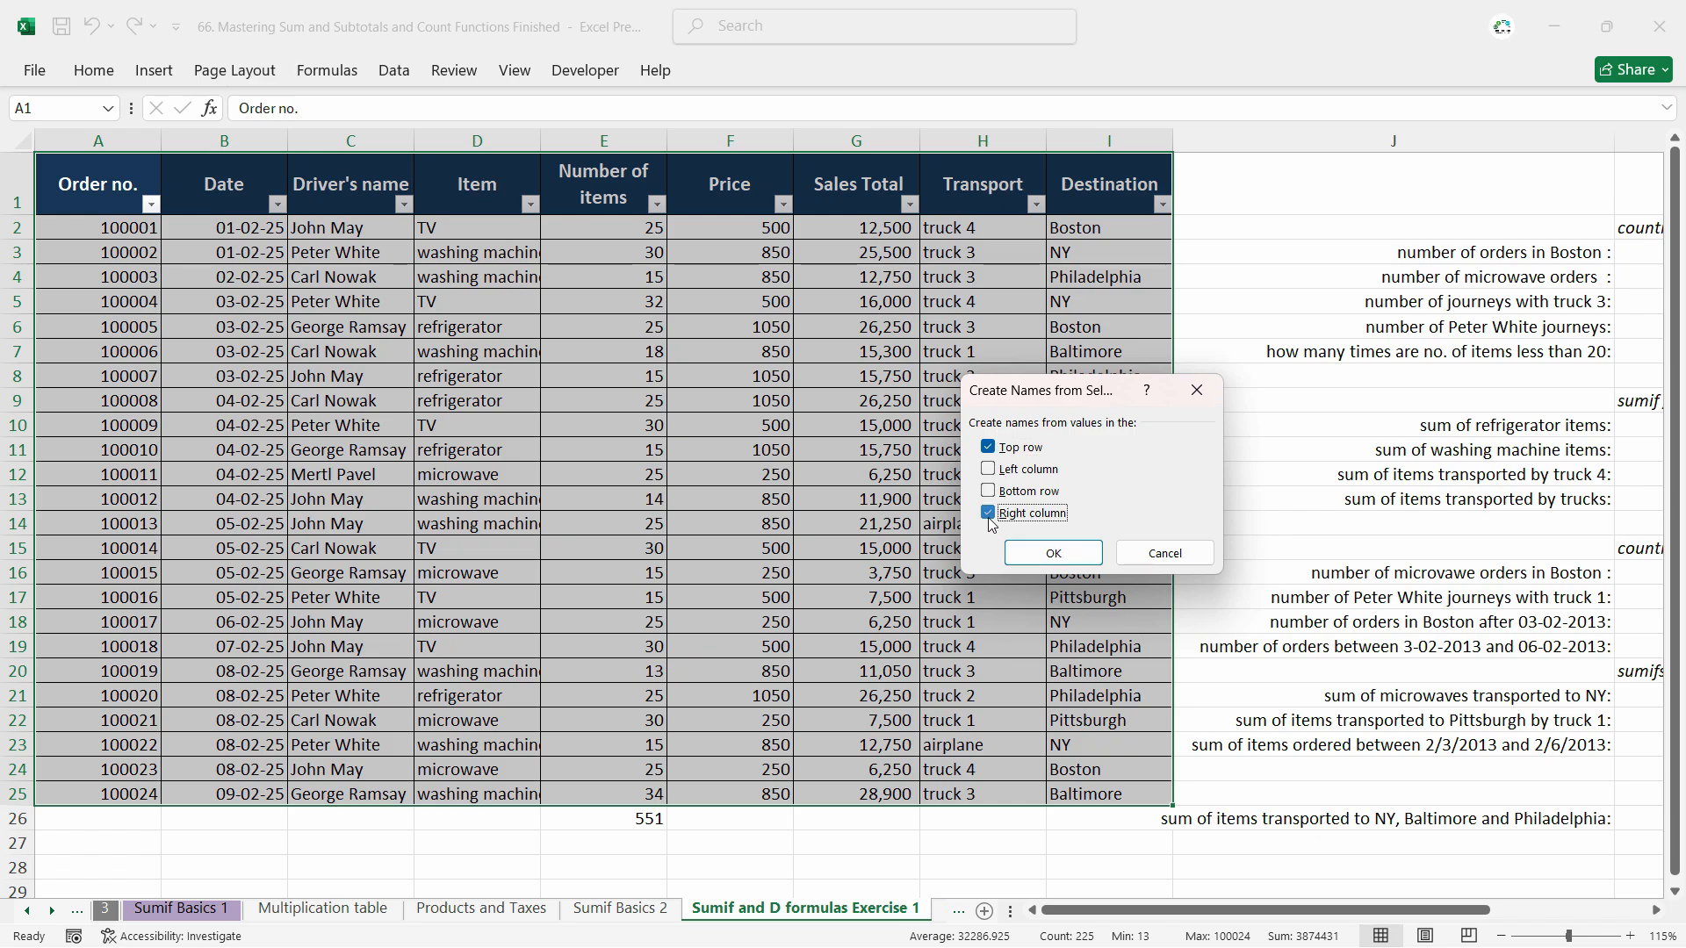
{"action": "left_click", "coordinate": [1054, 553]}
{"action": "left_click", "coordinate": [350, 326]}
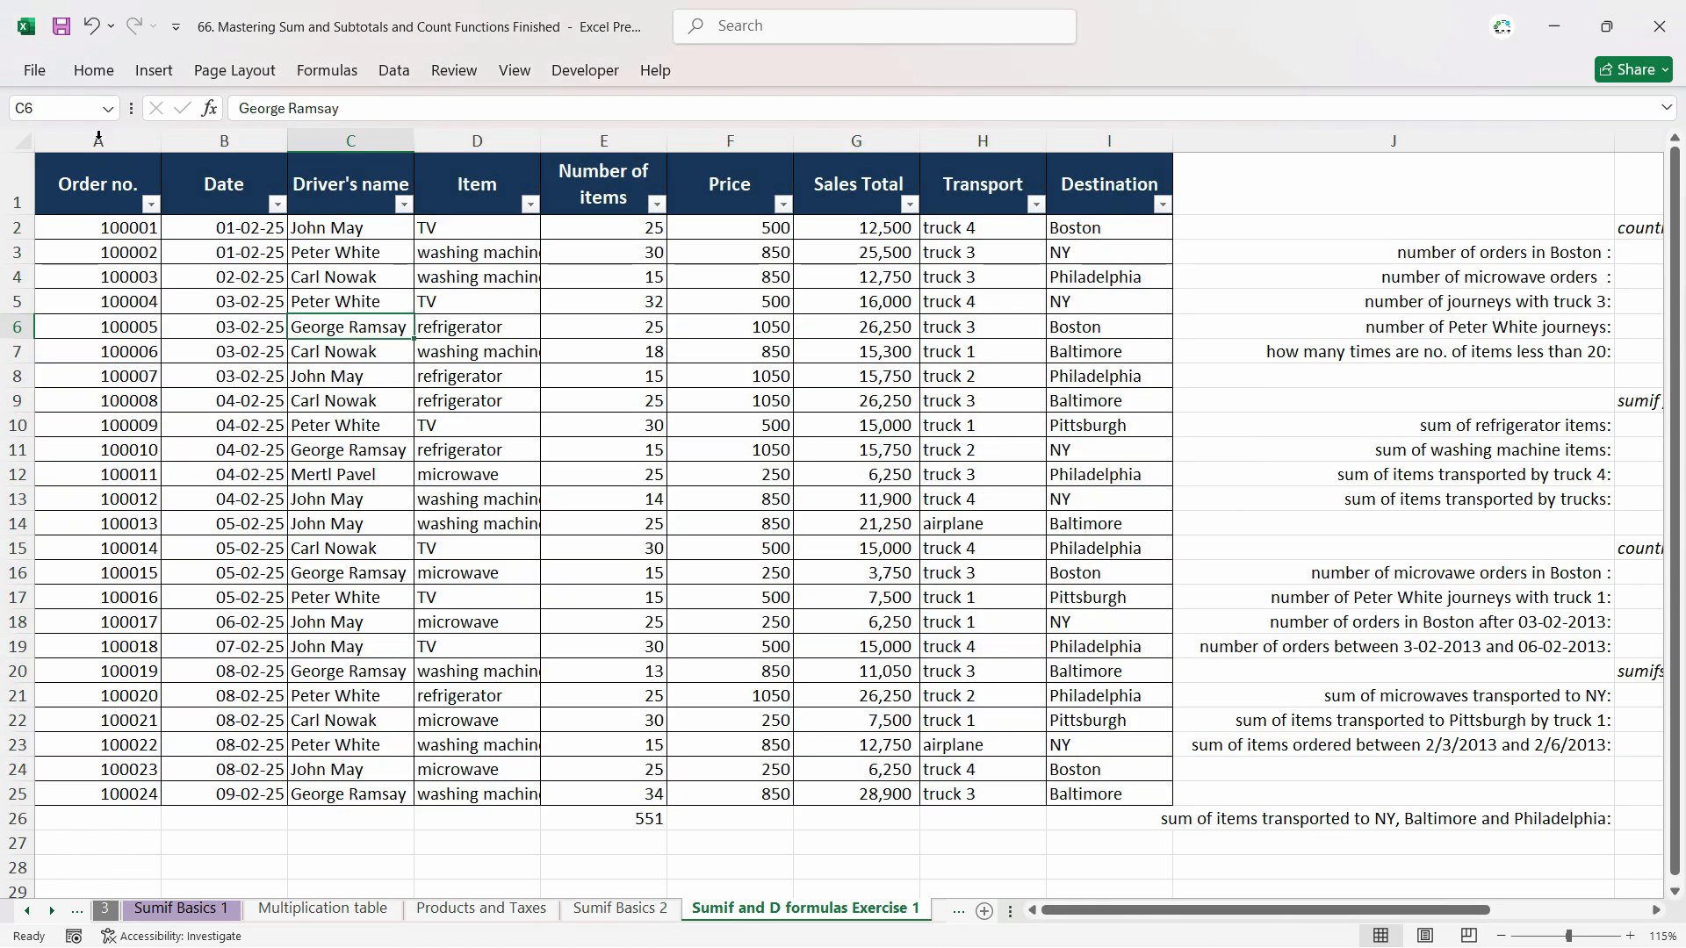
Step: Check the defined names by going to the Product range, then return to the Sumif and D formulas Exercise 1 sheet and select the Transport range
{"action": "left_click", "coordinate": [106, 111]}
{"action": "left_click", "coordinate": [106, 112]}
{"action": "left_click", "coordinate": [106, 111]}
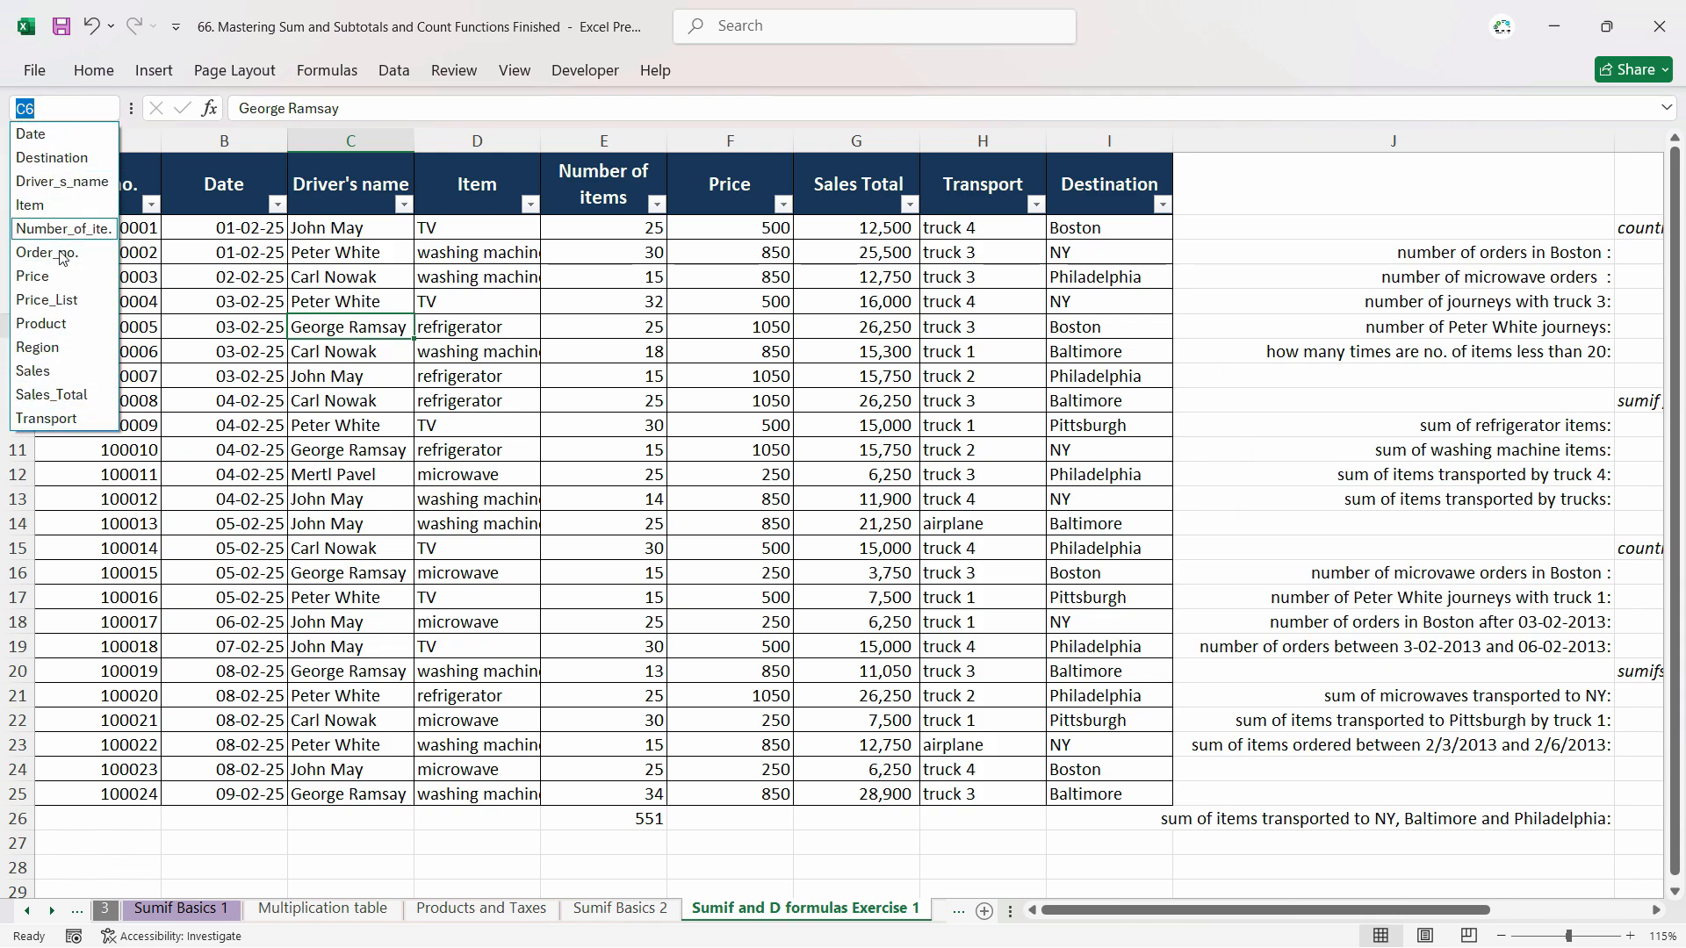
{"action": "left_click", "coordinate": [59, 327]}
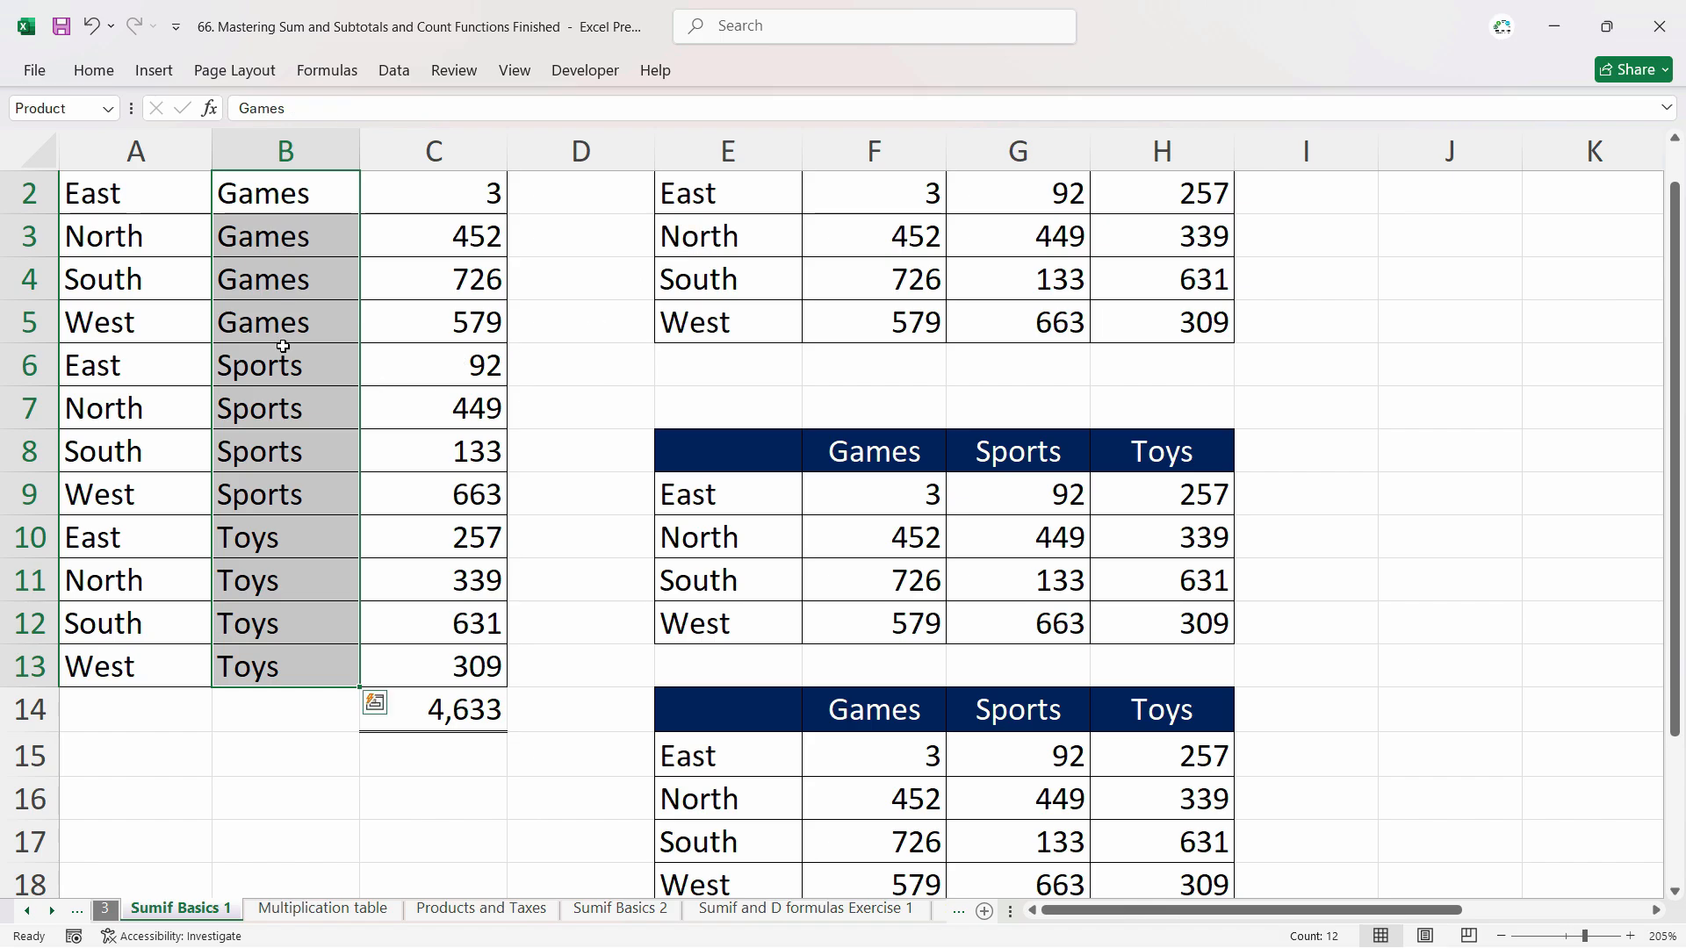
{"action": "scroll", "coordinate": [283, 330], "scroll_direction": "up", "scroll_amount": 1}
{"action": "left_click", "coordinate": [620, 909]}
{"action": "left_click", "coordinate": [767, 913]}
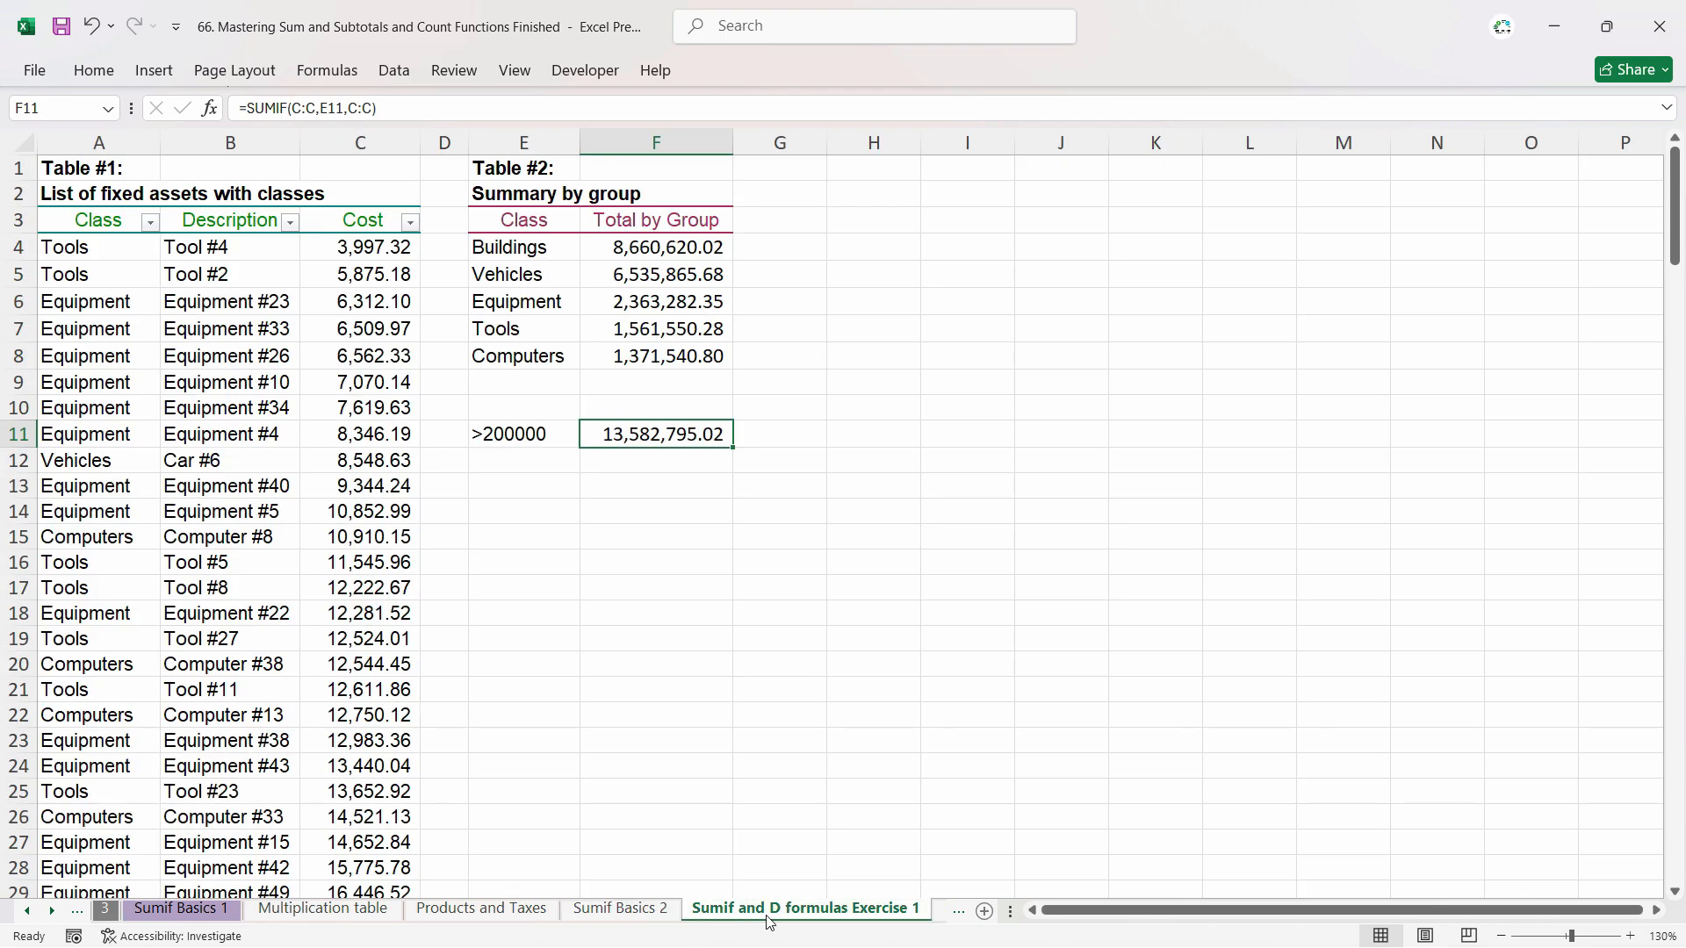
{"action": "left_click", "coordinate": [108, 109]}
{"action": "left_click", "coordinate": [74, 427]}
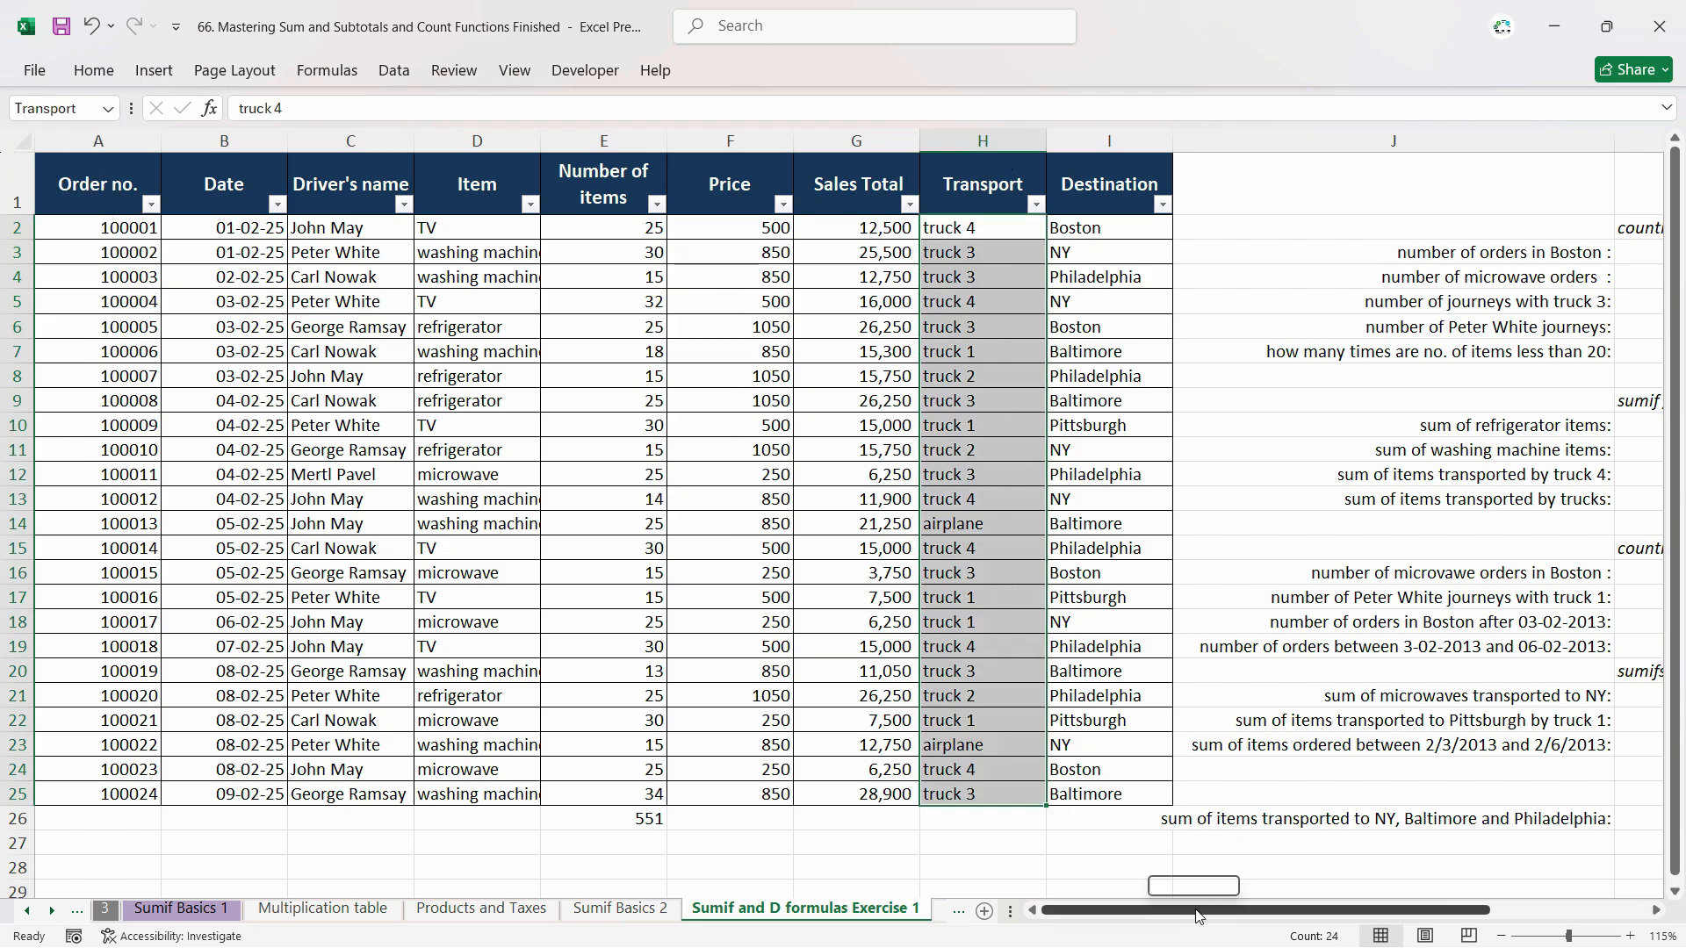
Step: Enter a COUNTIF formula in K4 that uses the named range Item and the criterion "Microwave"
{"action": "left_click_drag", "start_coordinate": [1196, 909], "coordinate": [1350, 910]}
{"action": "left_click", "coordinate": [1130, 277]}
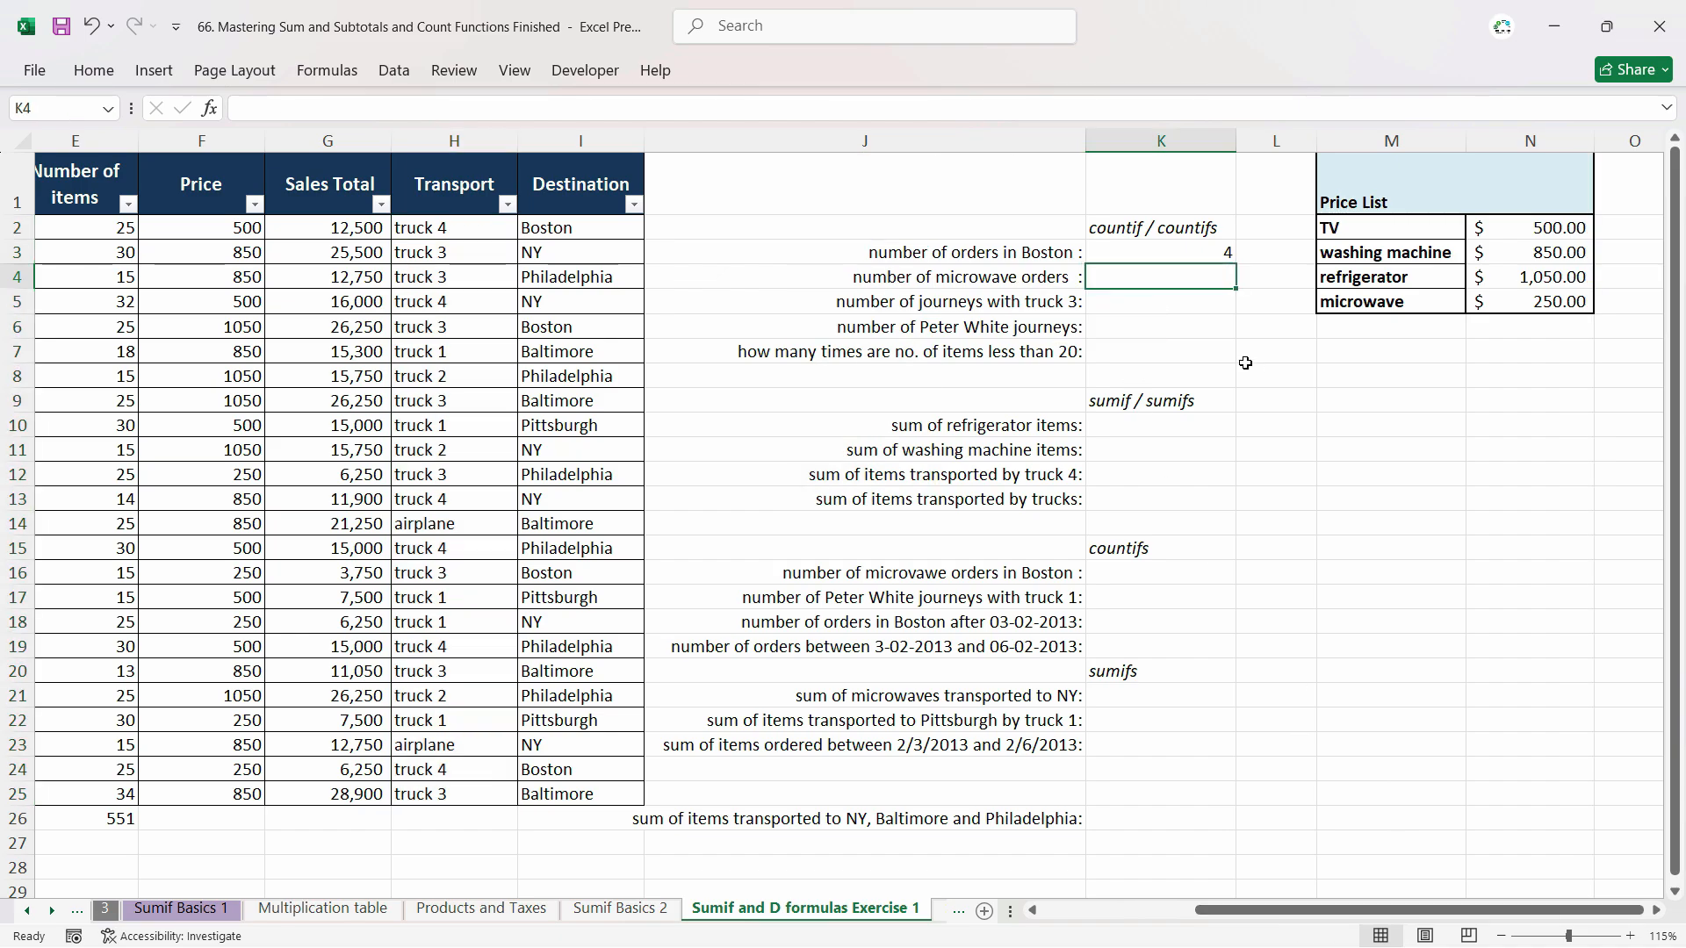
{"action": "type", "text": "=countif"}
{"action": "key", "text": "Tab"}
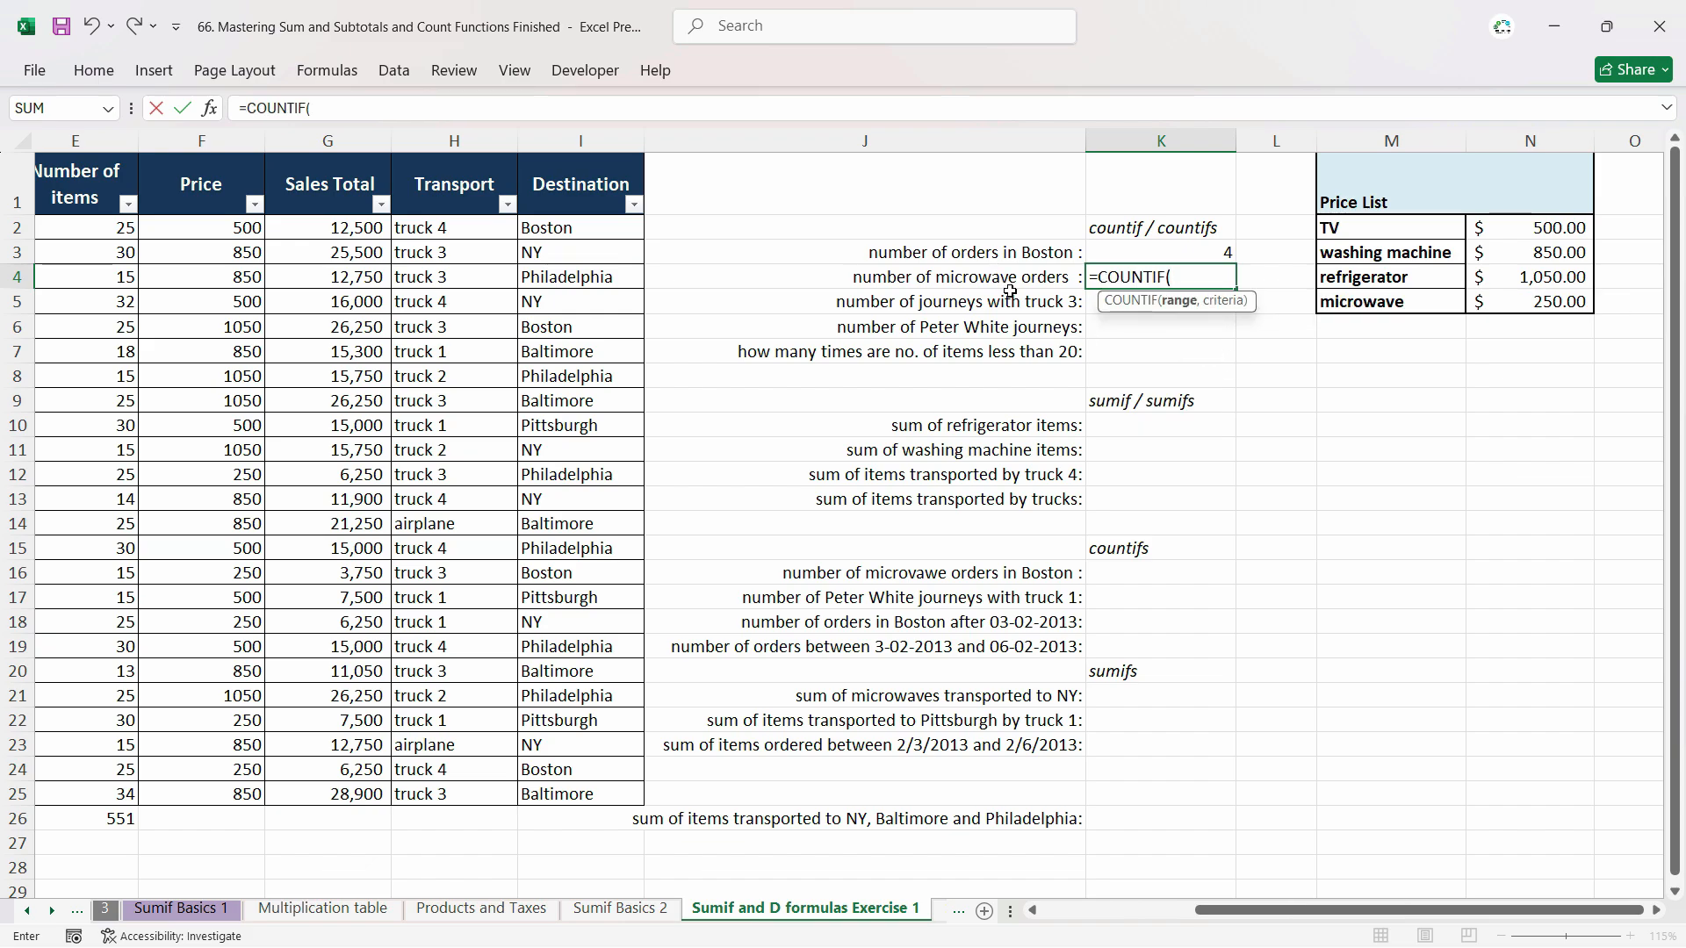
{"action": "left_click_drag", "start_coordinate": [1286, 911], "coordinate": [1197, 911]}
{"action": "type", "text": "Item,"}
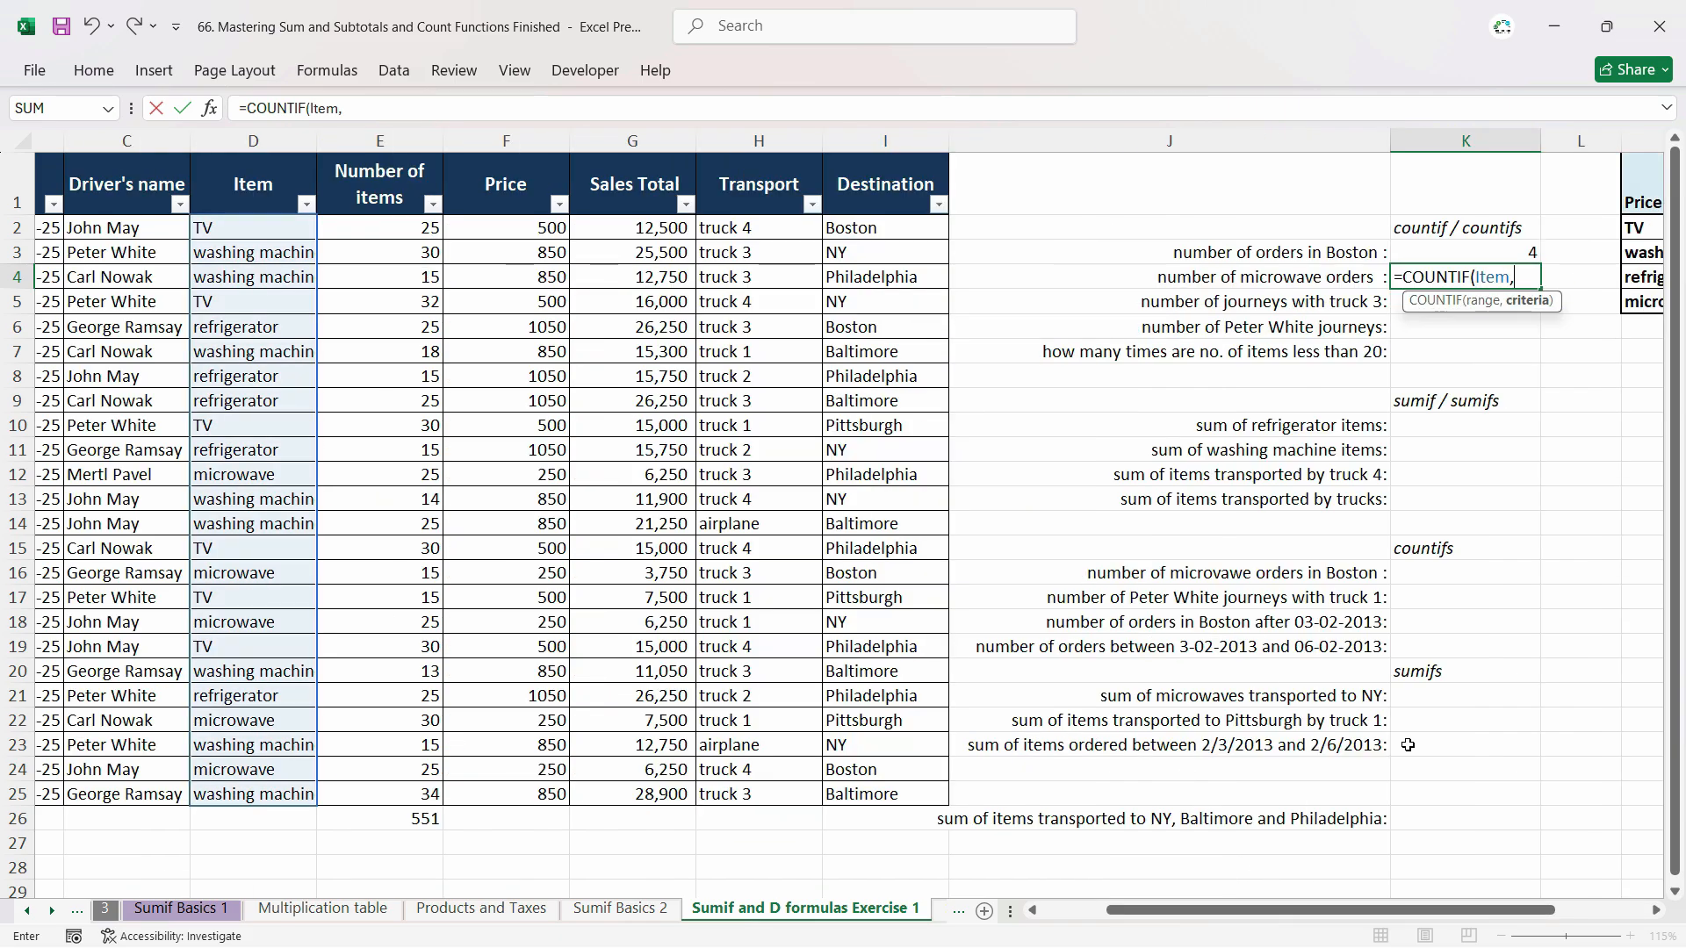
{"action": "type", "text": "\"Microwav"}
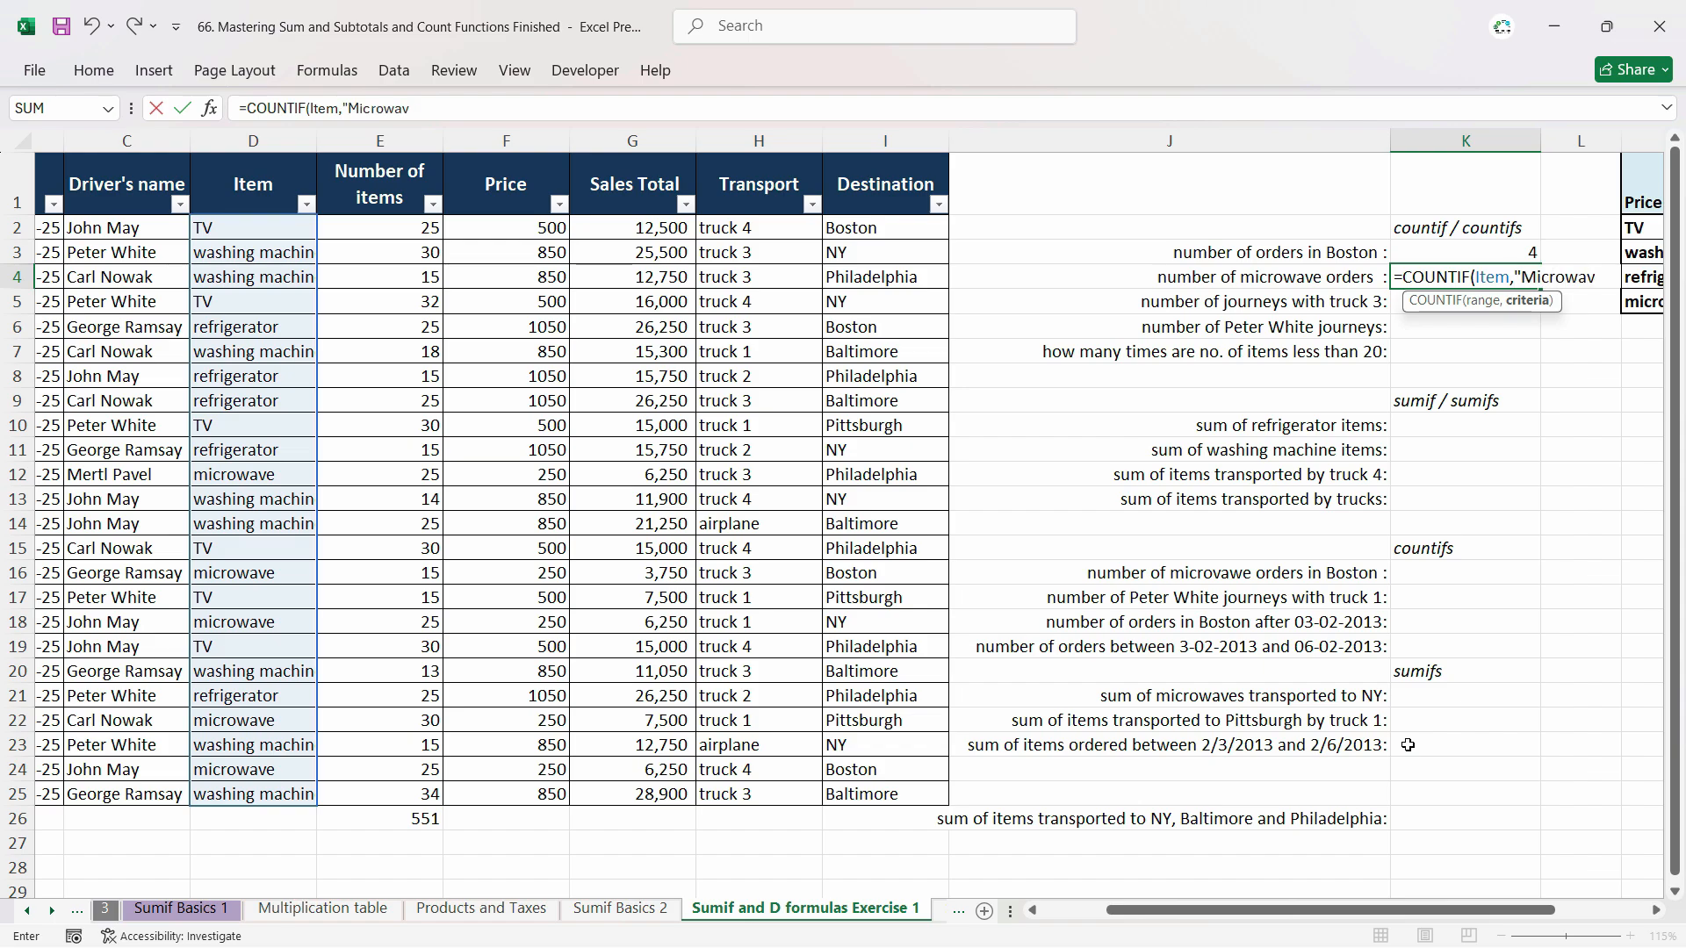
{"action": "type", "text": "e\""}
{"action": "key", "text": "Return"}
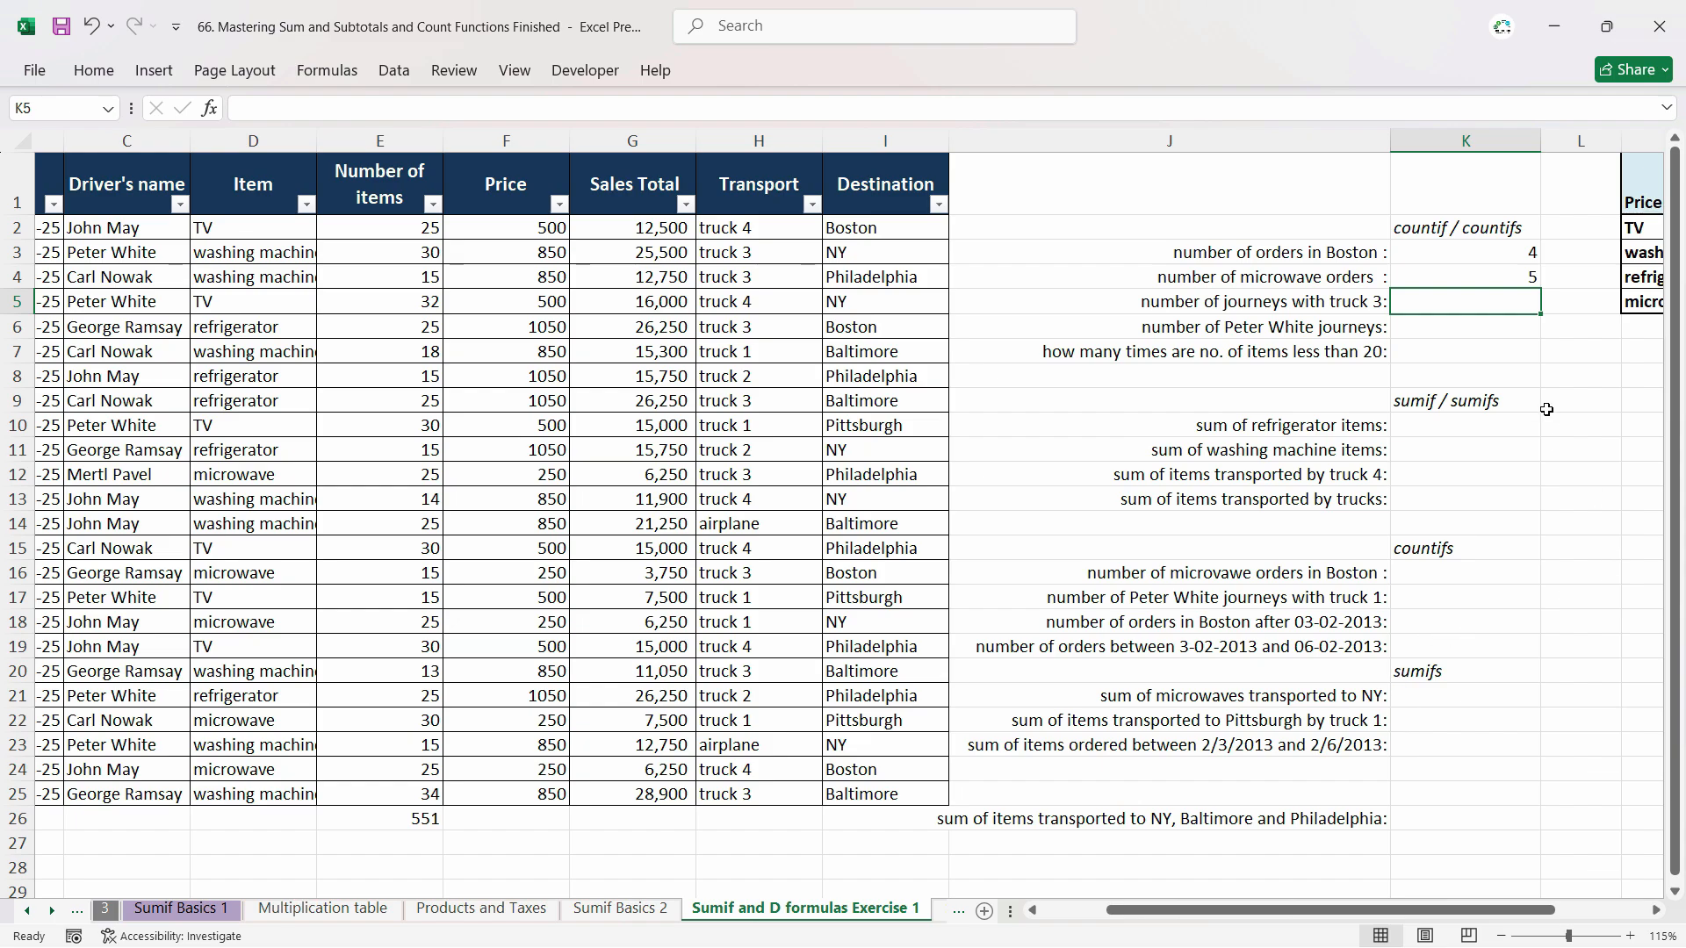
Step: Enter a COUNTIF formula in K5 that uses the named range Transport and the criterion "Truck 3"
{"action": "type", "text": "="}
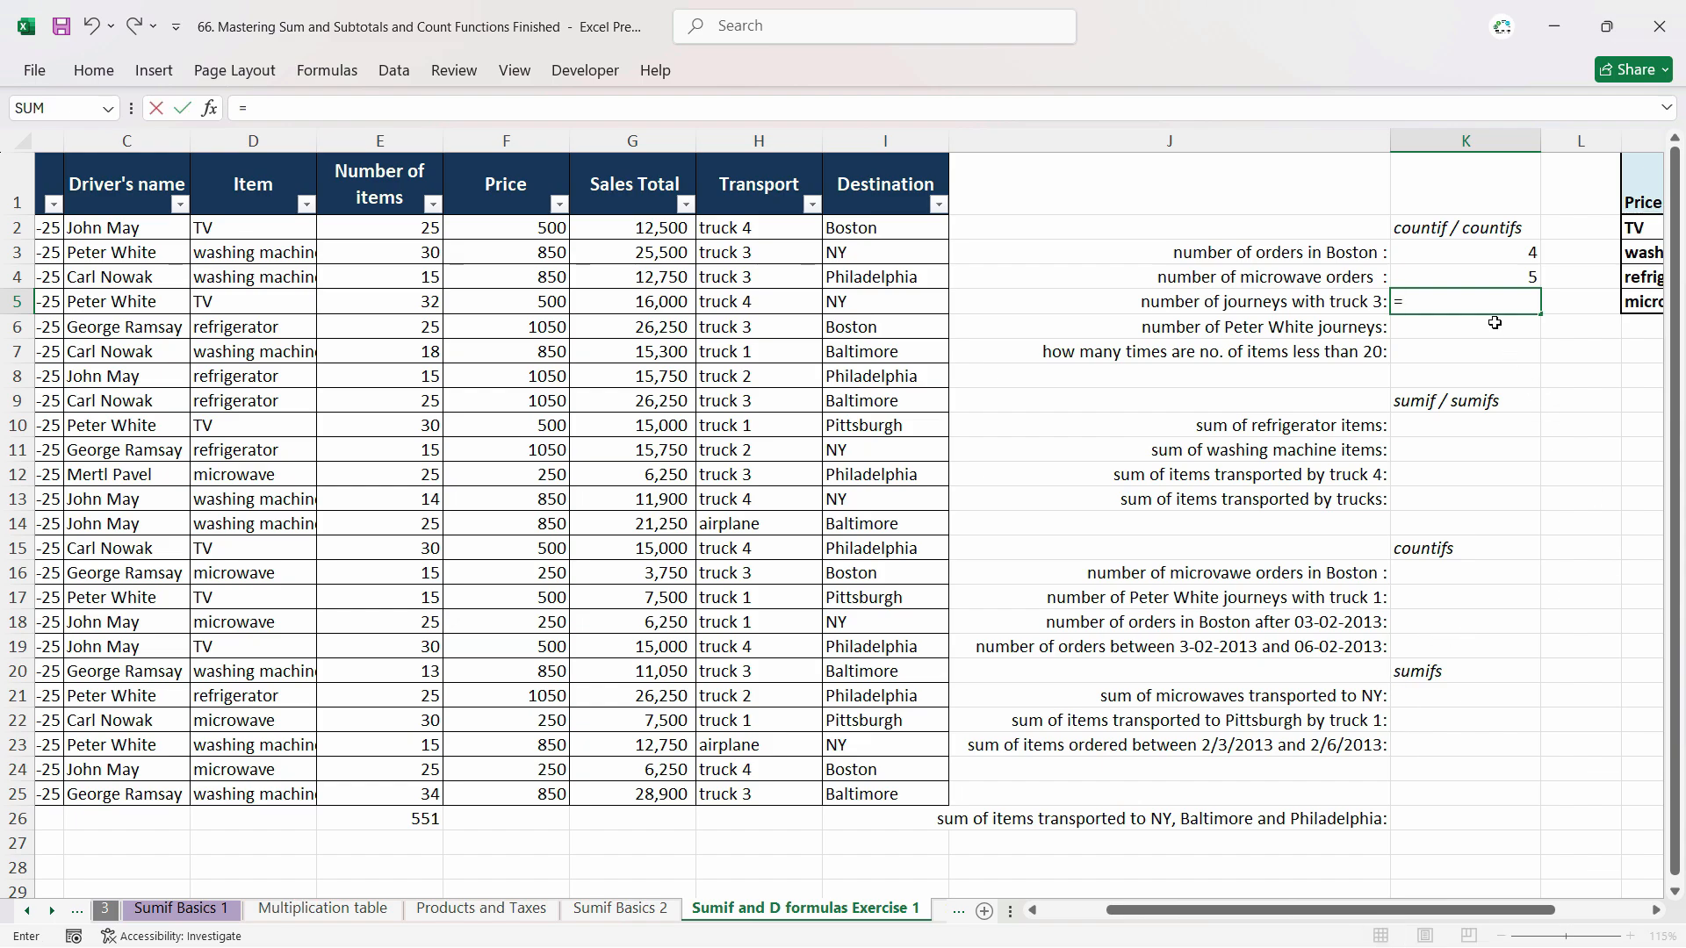
{"action": "type", "text": "countig"}
{"action": "key", "text": "BackSpace"}
{"action": "type", "text": "f"}
{"action": "double_click", "coordinate": [1493, 325]}
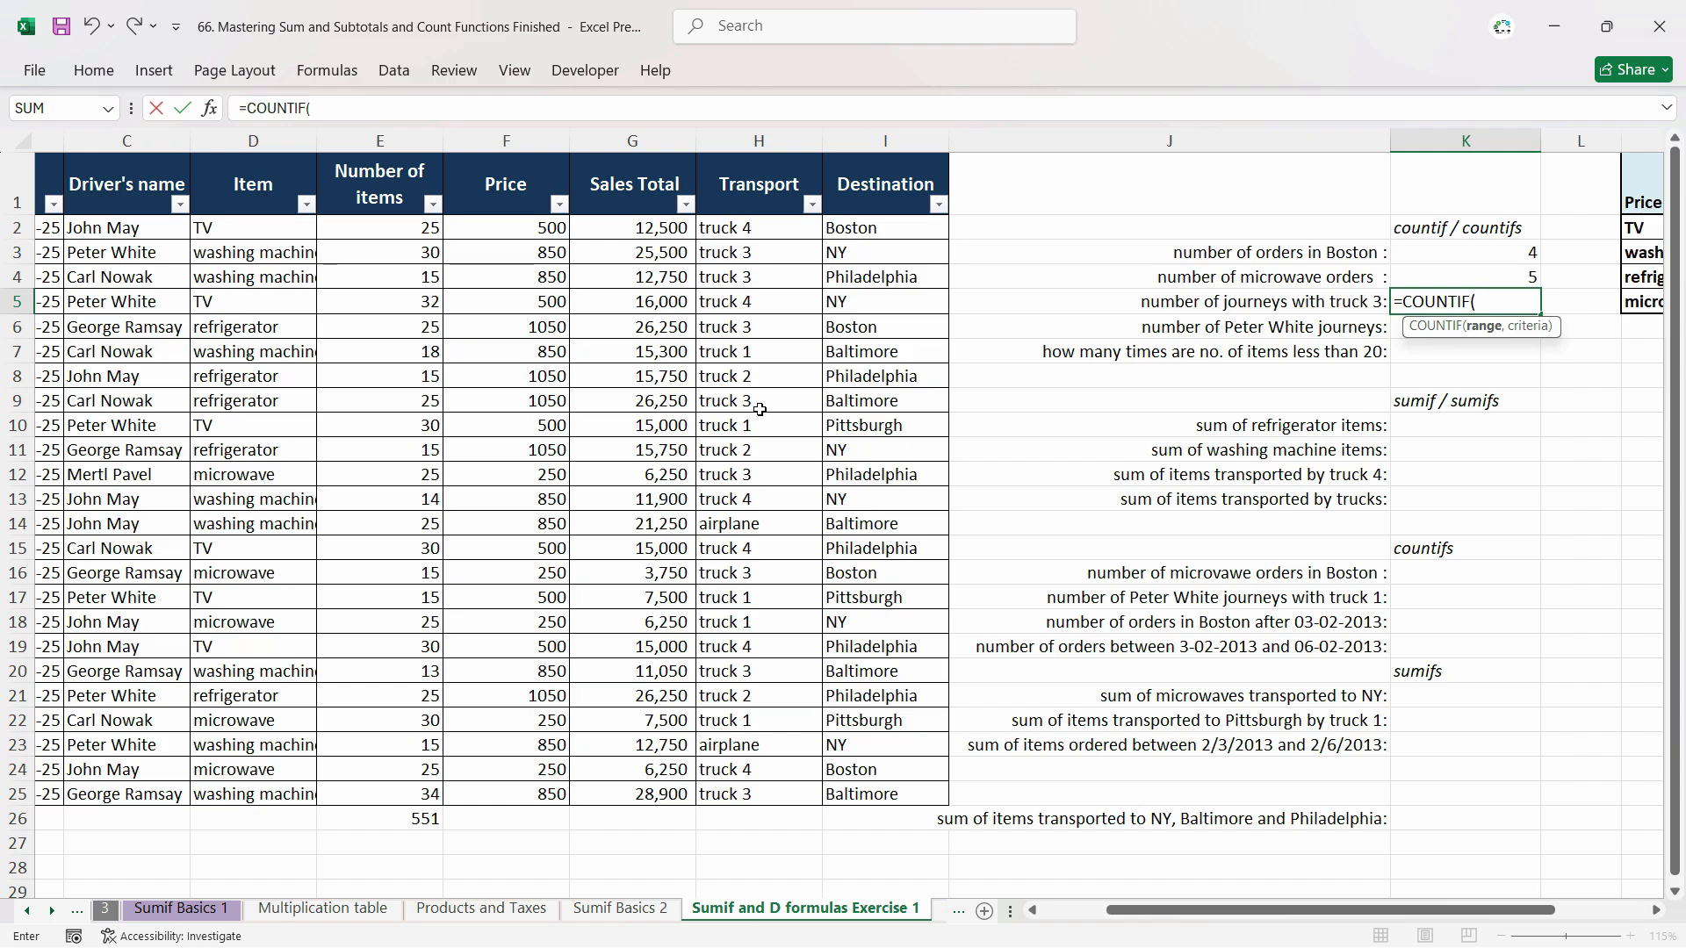
{"action": "type", "text": "Transport"}
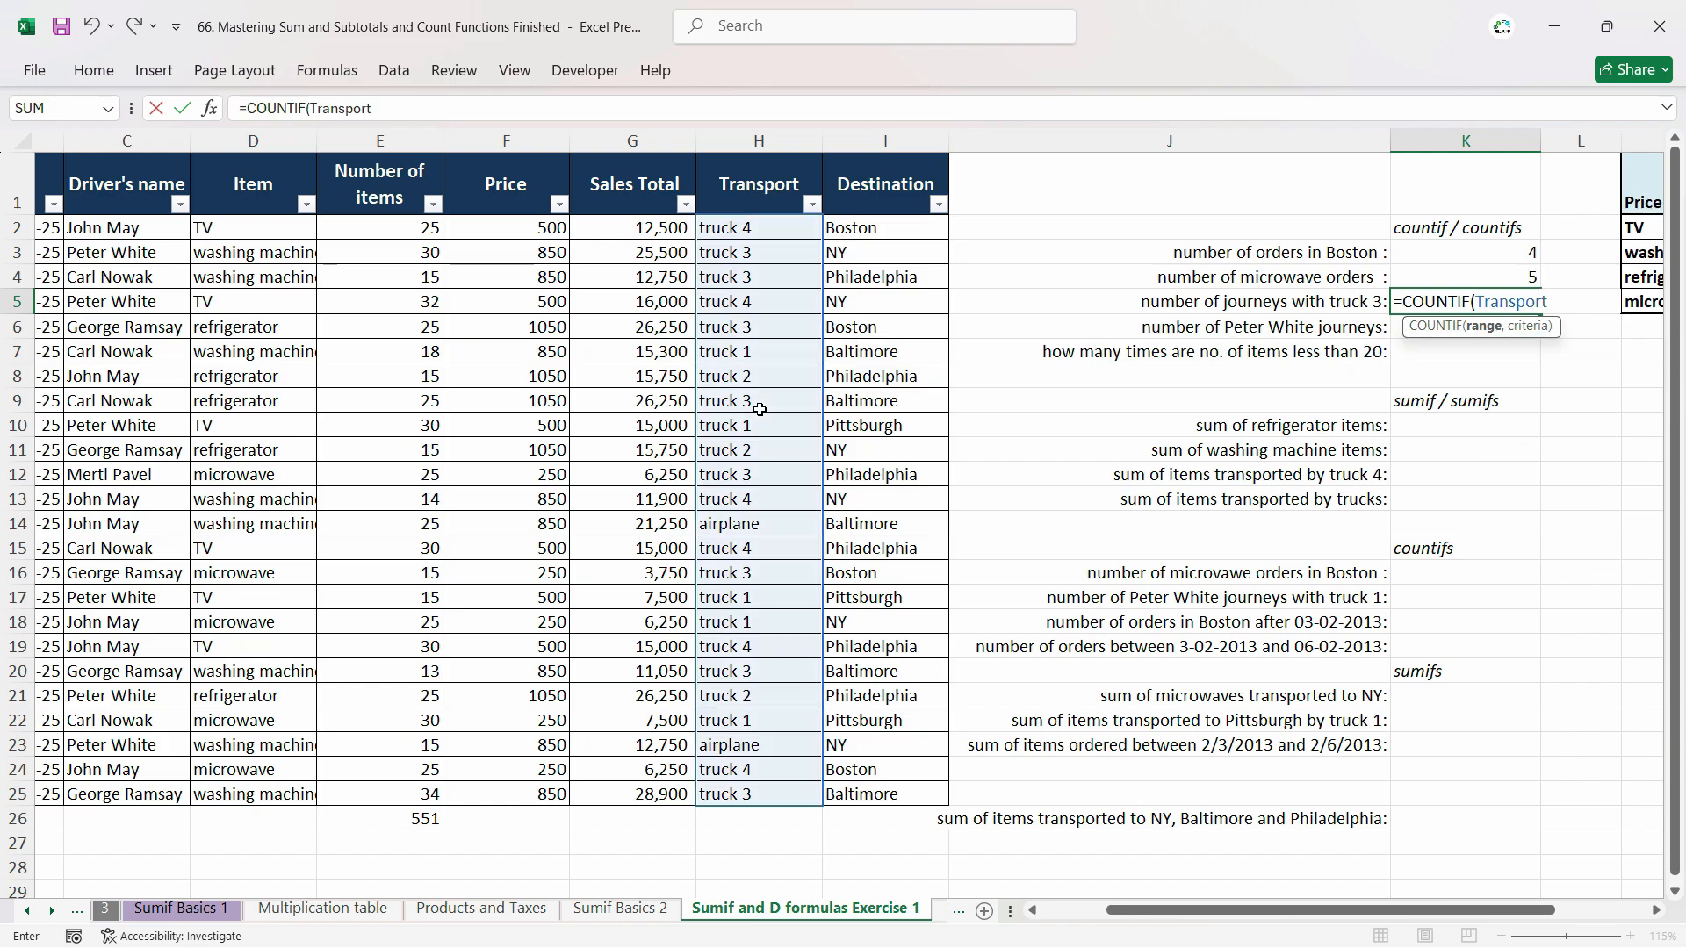
{"action": "type", "text": ",\"Truck 3\""}
{"action": "key", "text": "Return"}
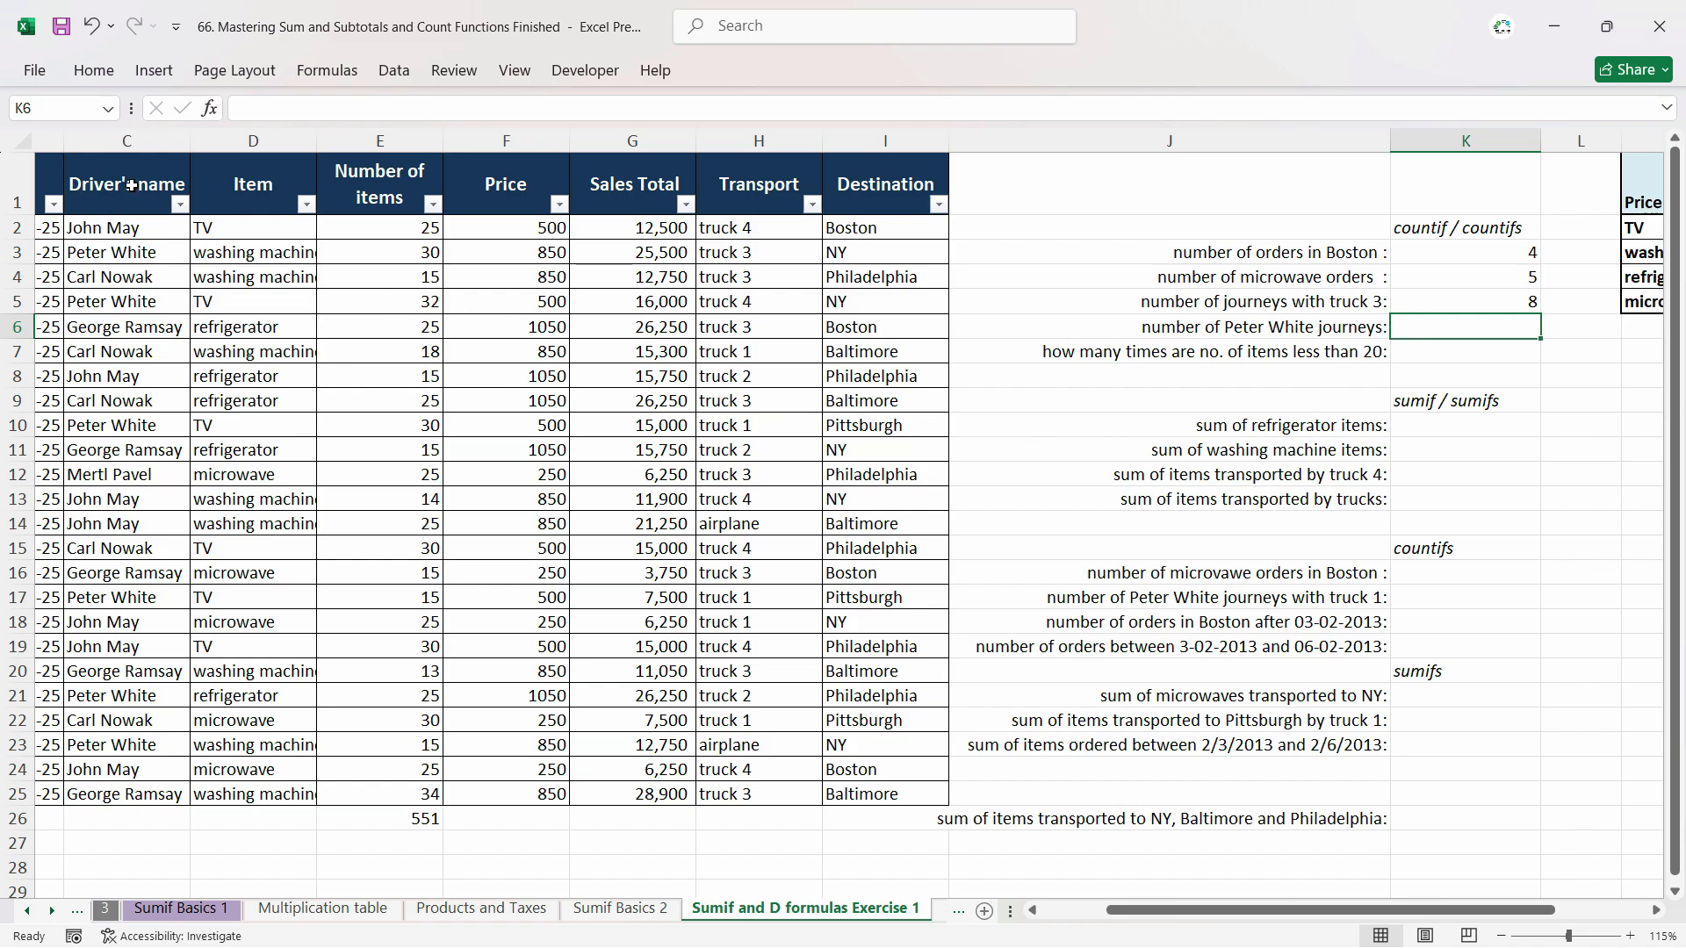
Step: Enter a COUNTIF formula in K6 that uses the named range Driver_s_name and, as criterion, the driver's full name given in J6
{"action": "type", "text": "=counti"}
{"action": "key", "text": "Right"}
{"action": "key", "text": "Left"}
{"action": "type", "text": "=countif"}
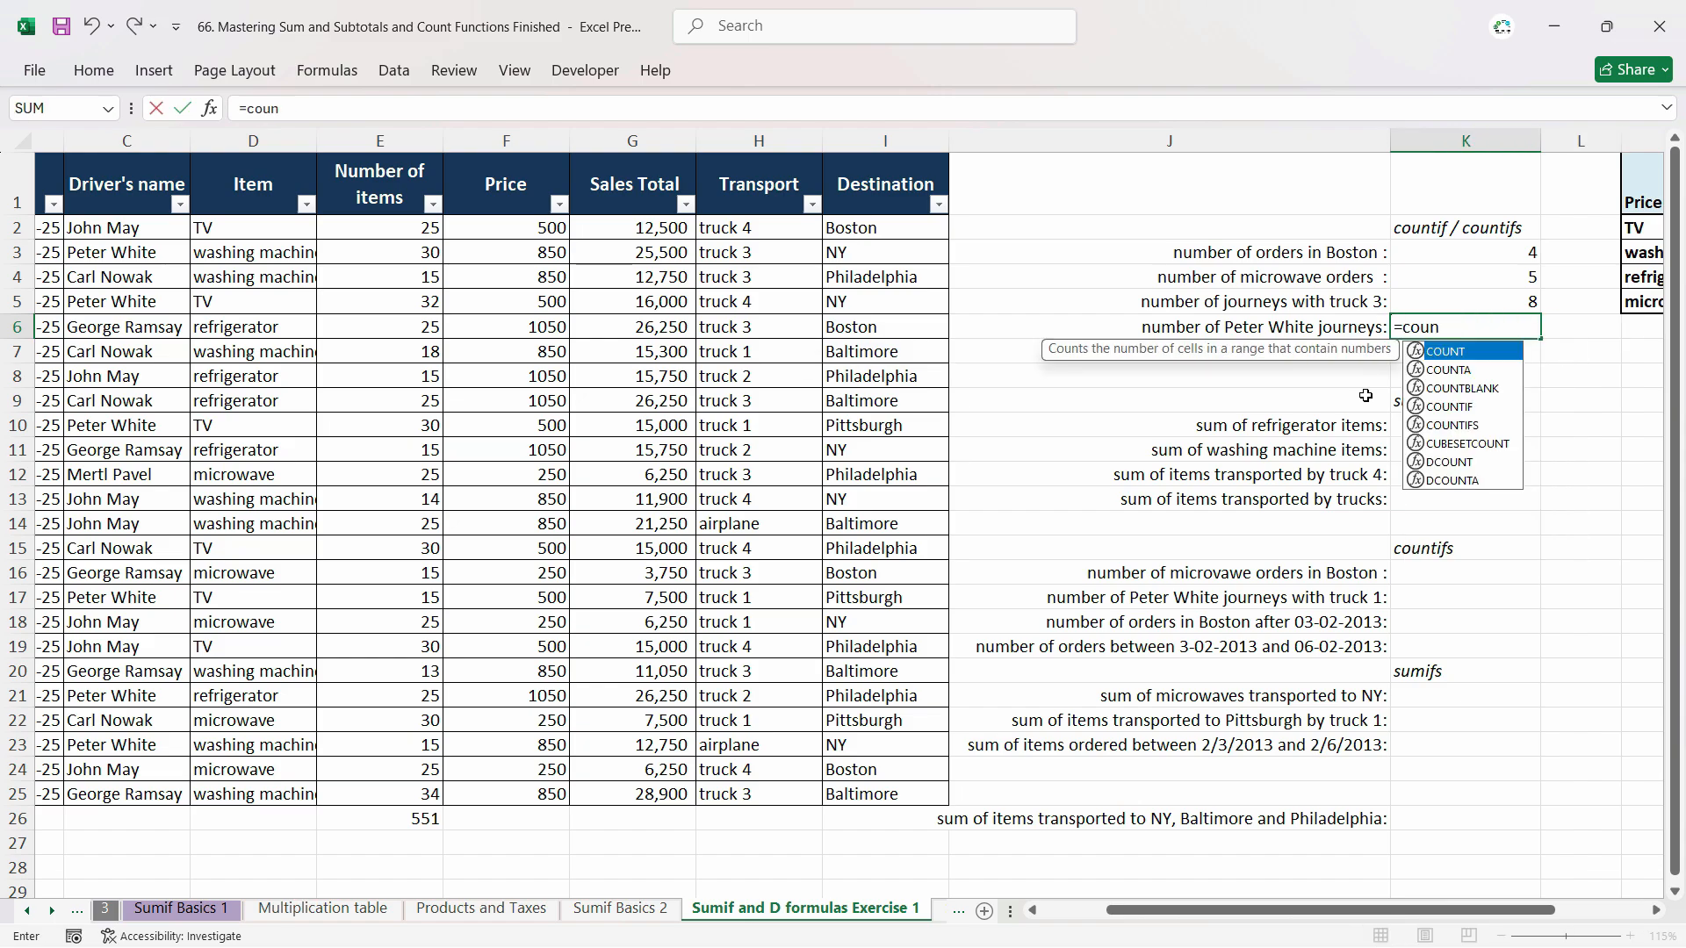
{"action": "key", "text": "Tab"}
{"action": "type", "text": "dri"}
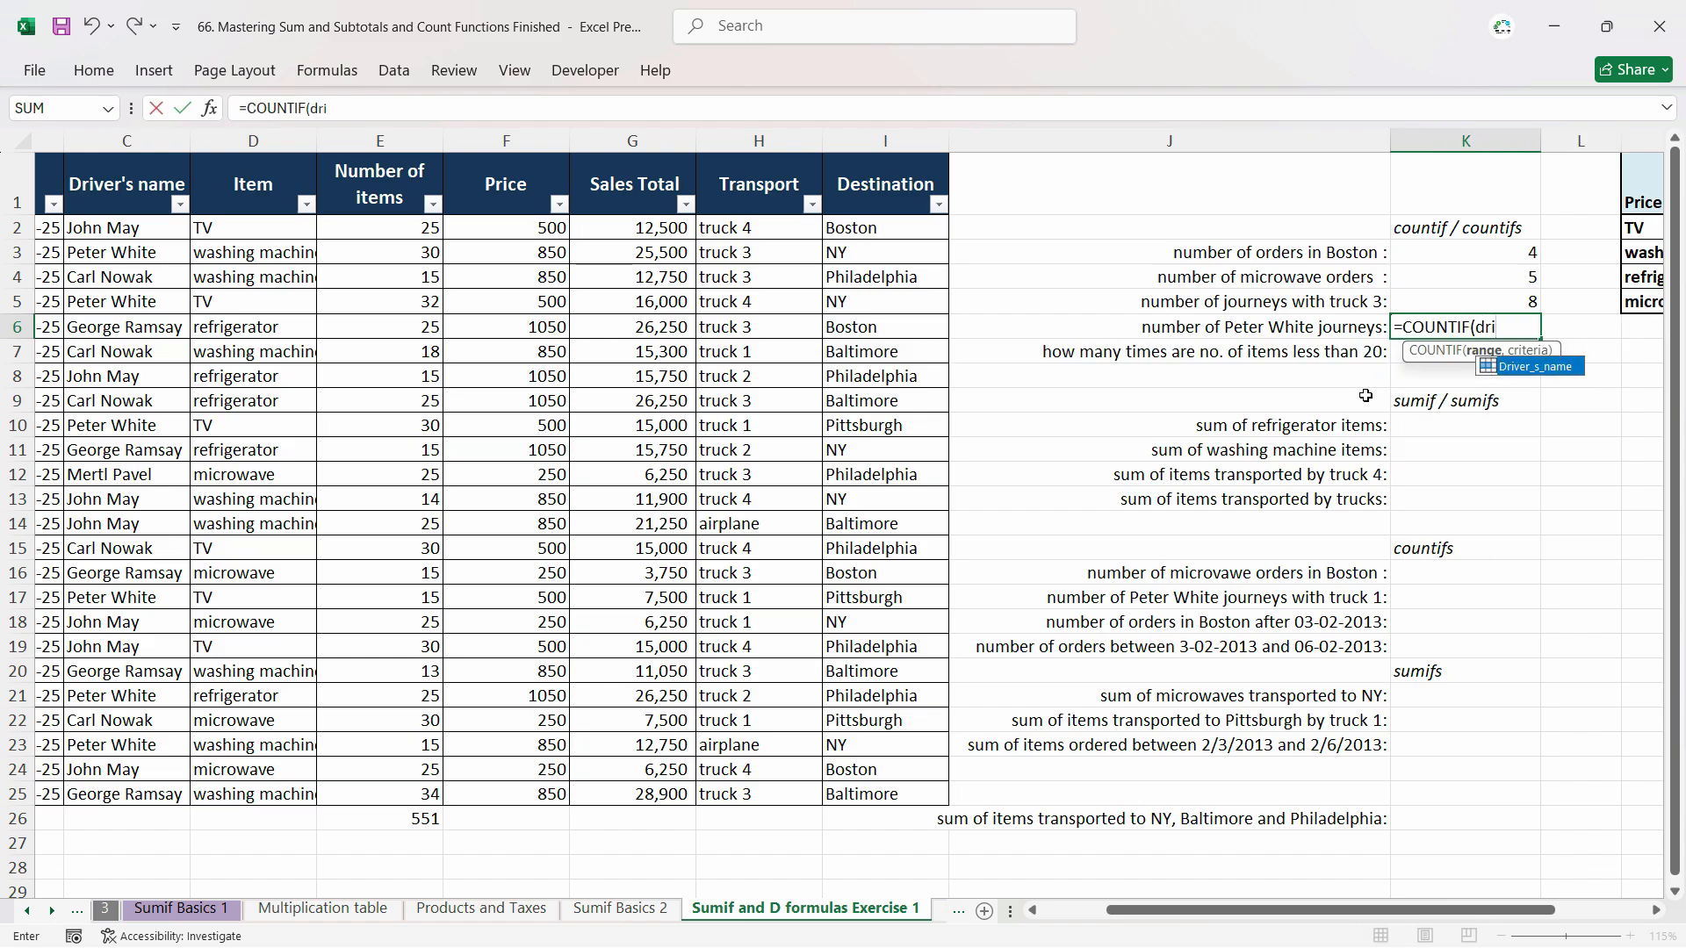
{"action": "key", "text": "Tab"}
{"action": "type", "text": ","}
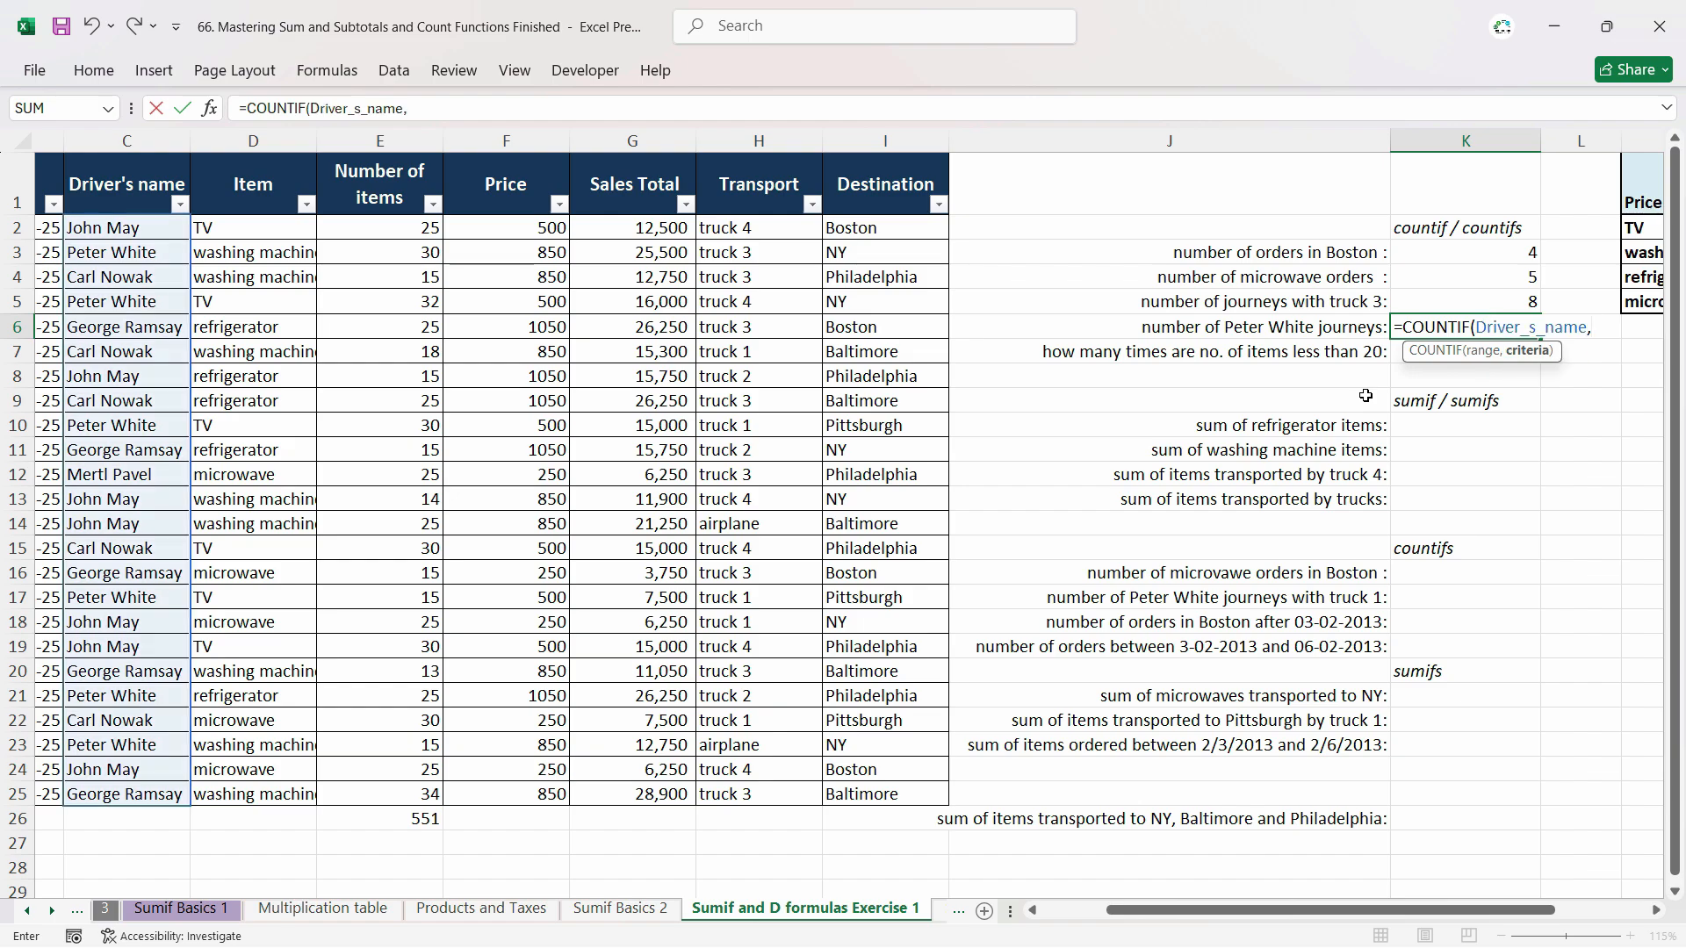
{"action": "type", "text": "\"Peter White"}
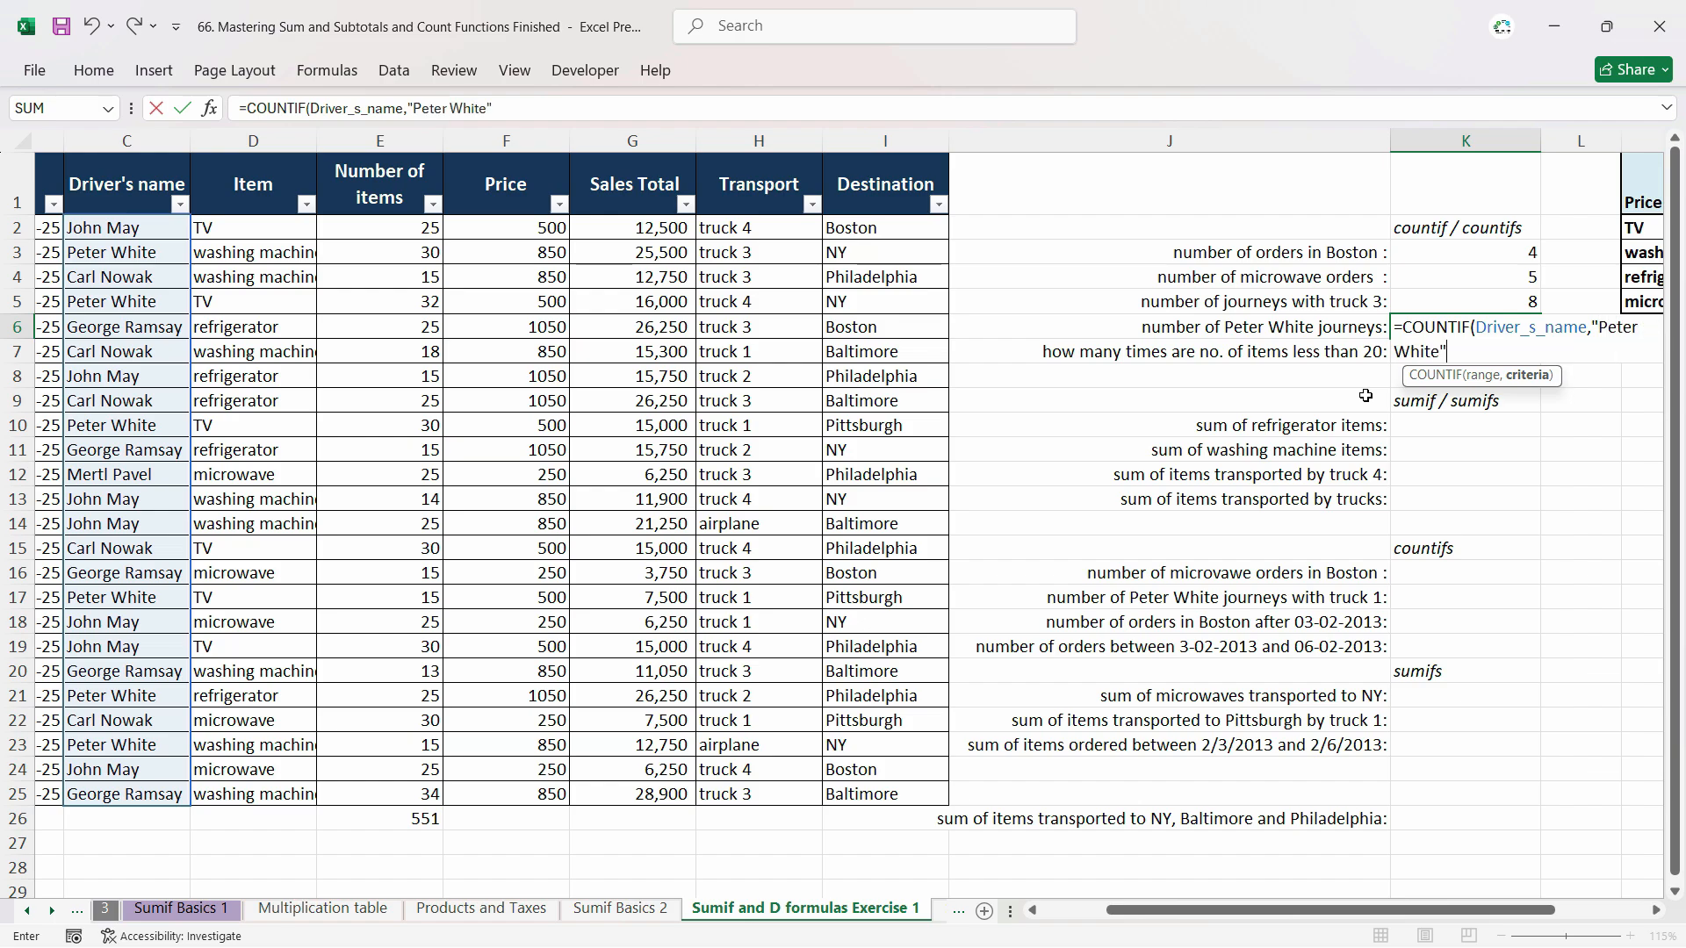
{"action": "key", "text": "Return"}
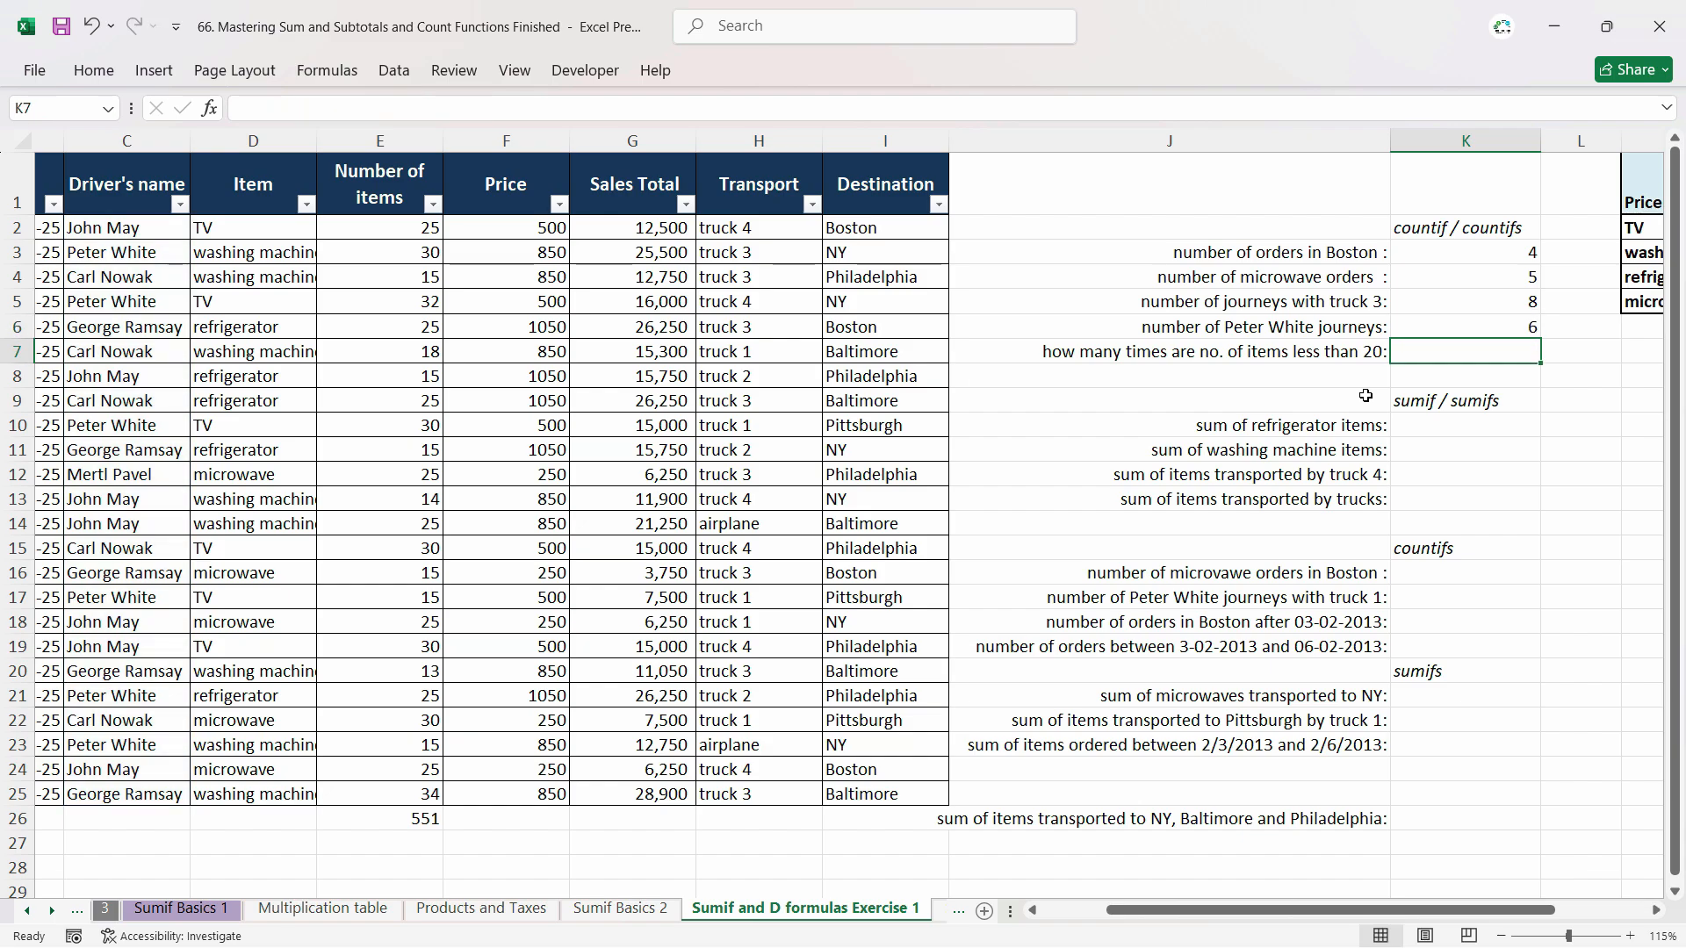
{"action": "left_click", "coordinate": [1490, 330]}
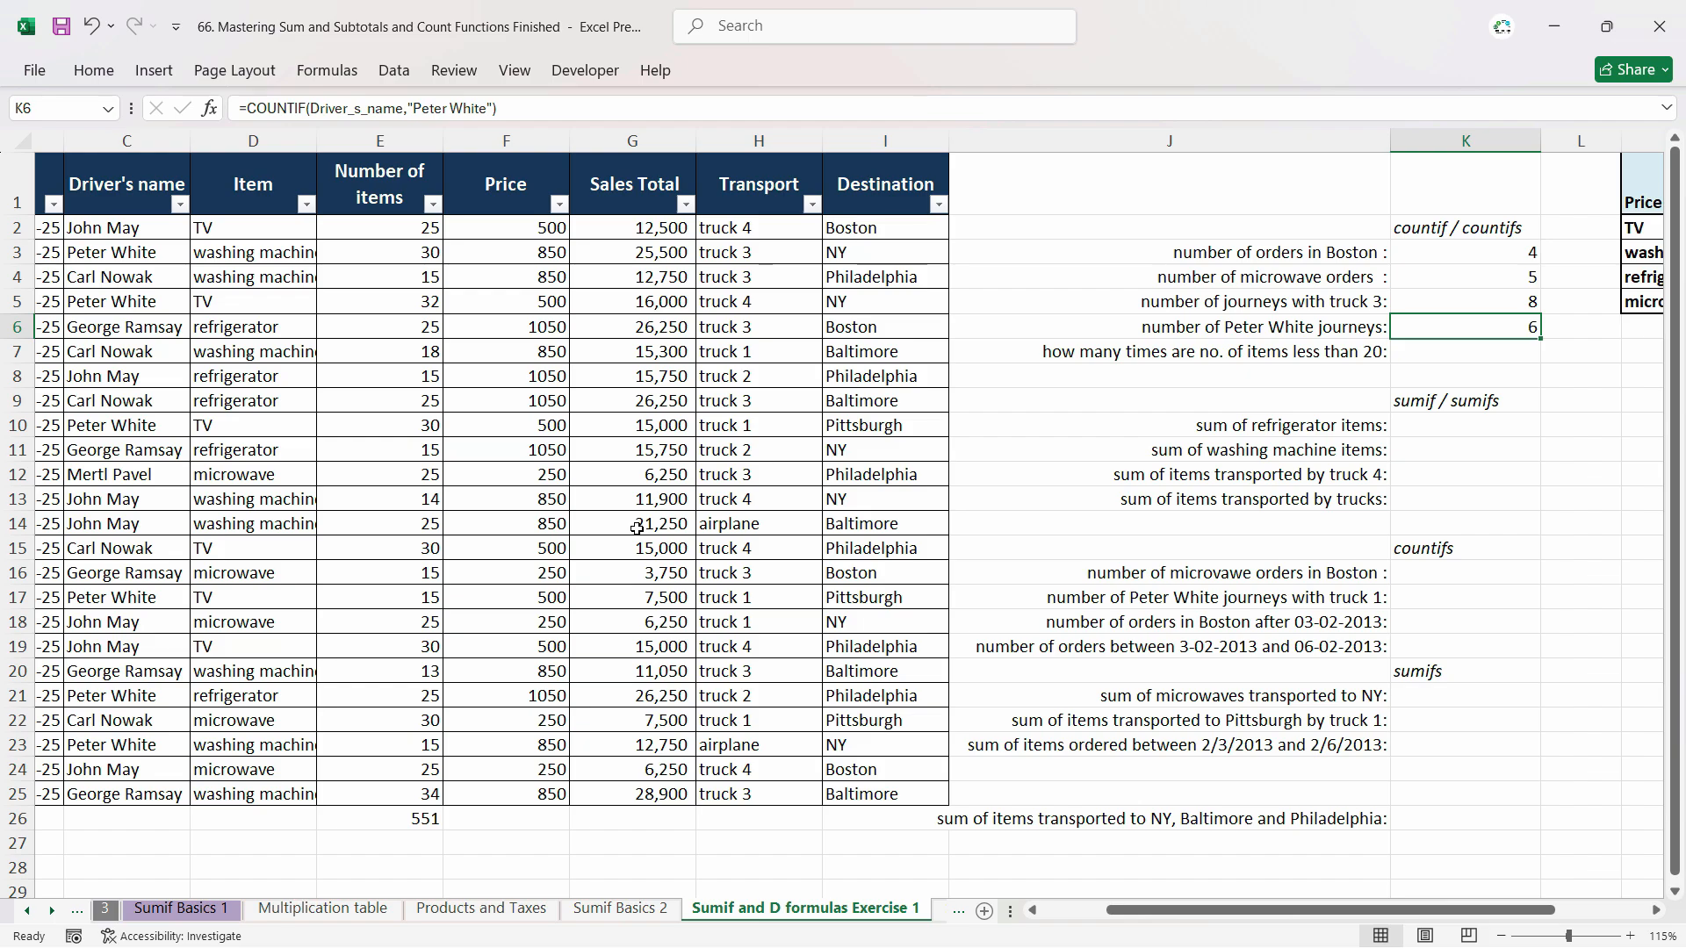
{"action": "left_click", "coordinate": [1501, 357]}
{"action": "left_click", "coordinate": [1528, 330]}
{"action": "left_click", "coordinate": [1521, 351]}
{"action": "left_click", "coordinate": [1517, 331]}
Step: Start a COUNTIF formula in K7 that uses the named range Number_of_items, and discard the stray entry in K6
{"action": "left_click", "coordinate": [1513, 354]}
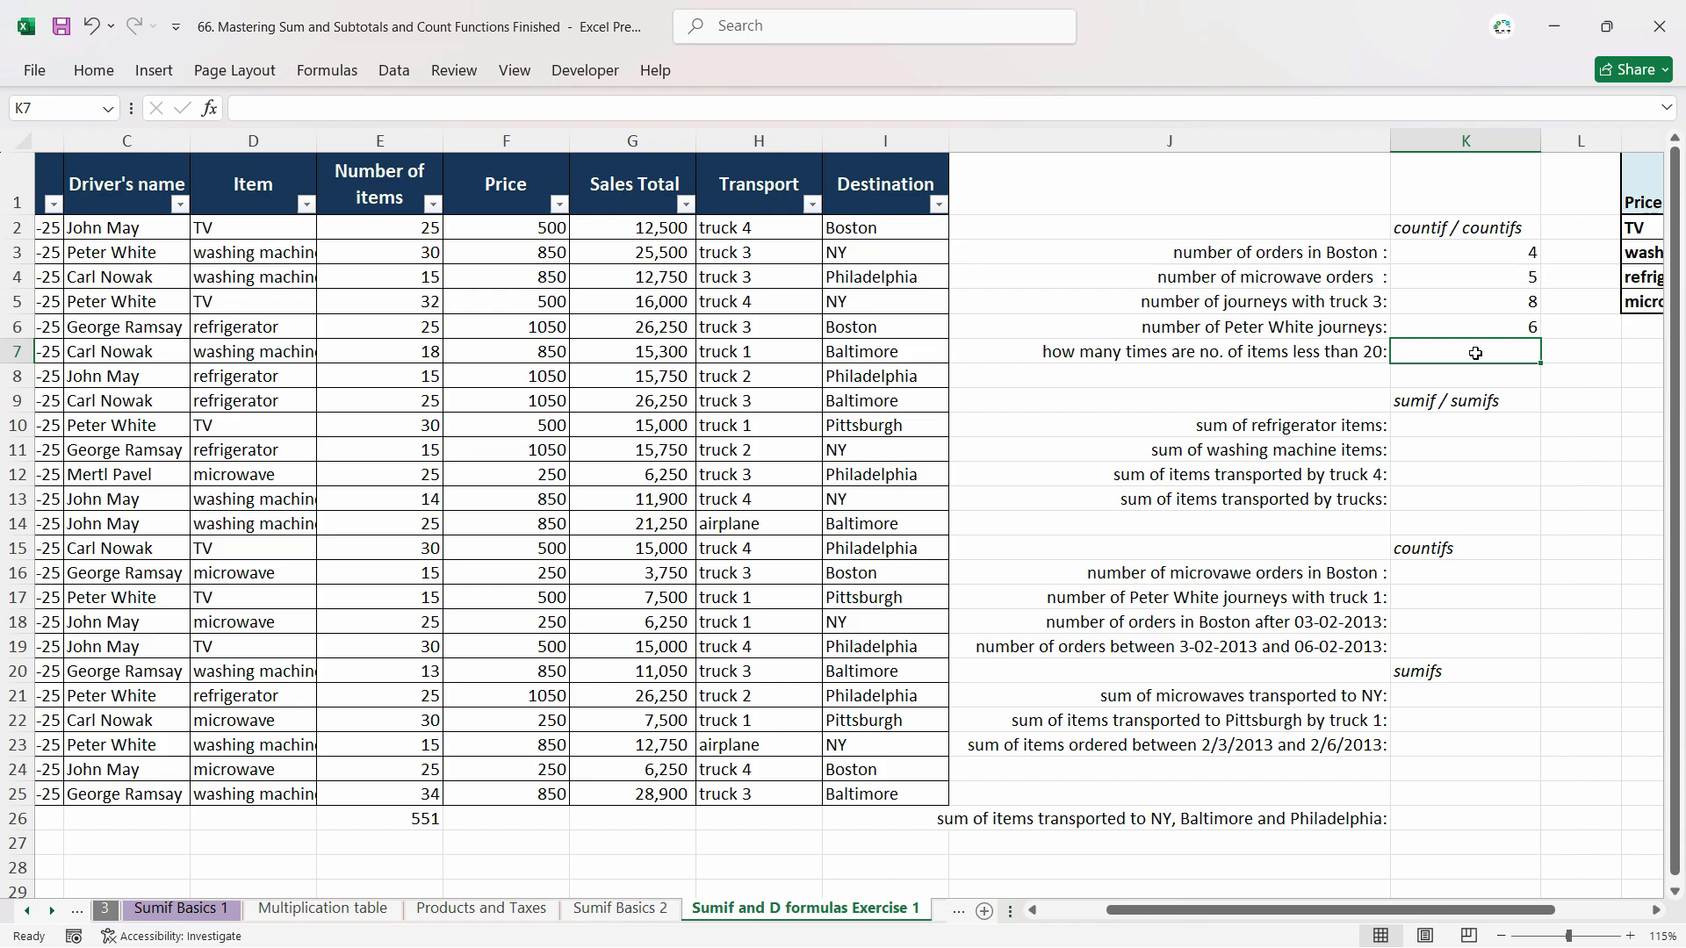
{"action": "type", "text": "=Couni"}
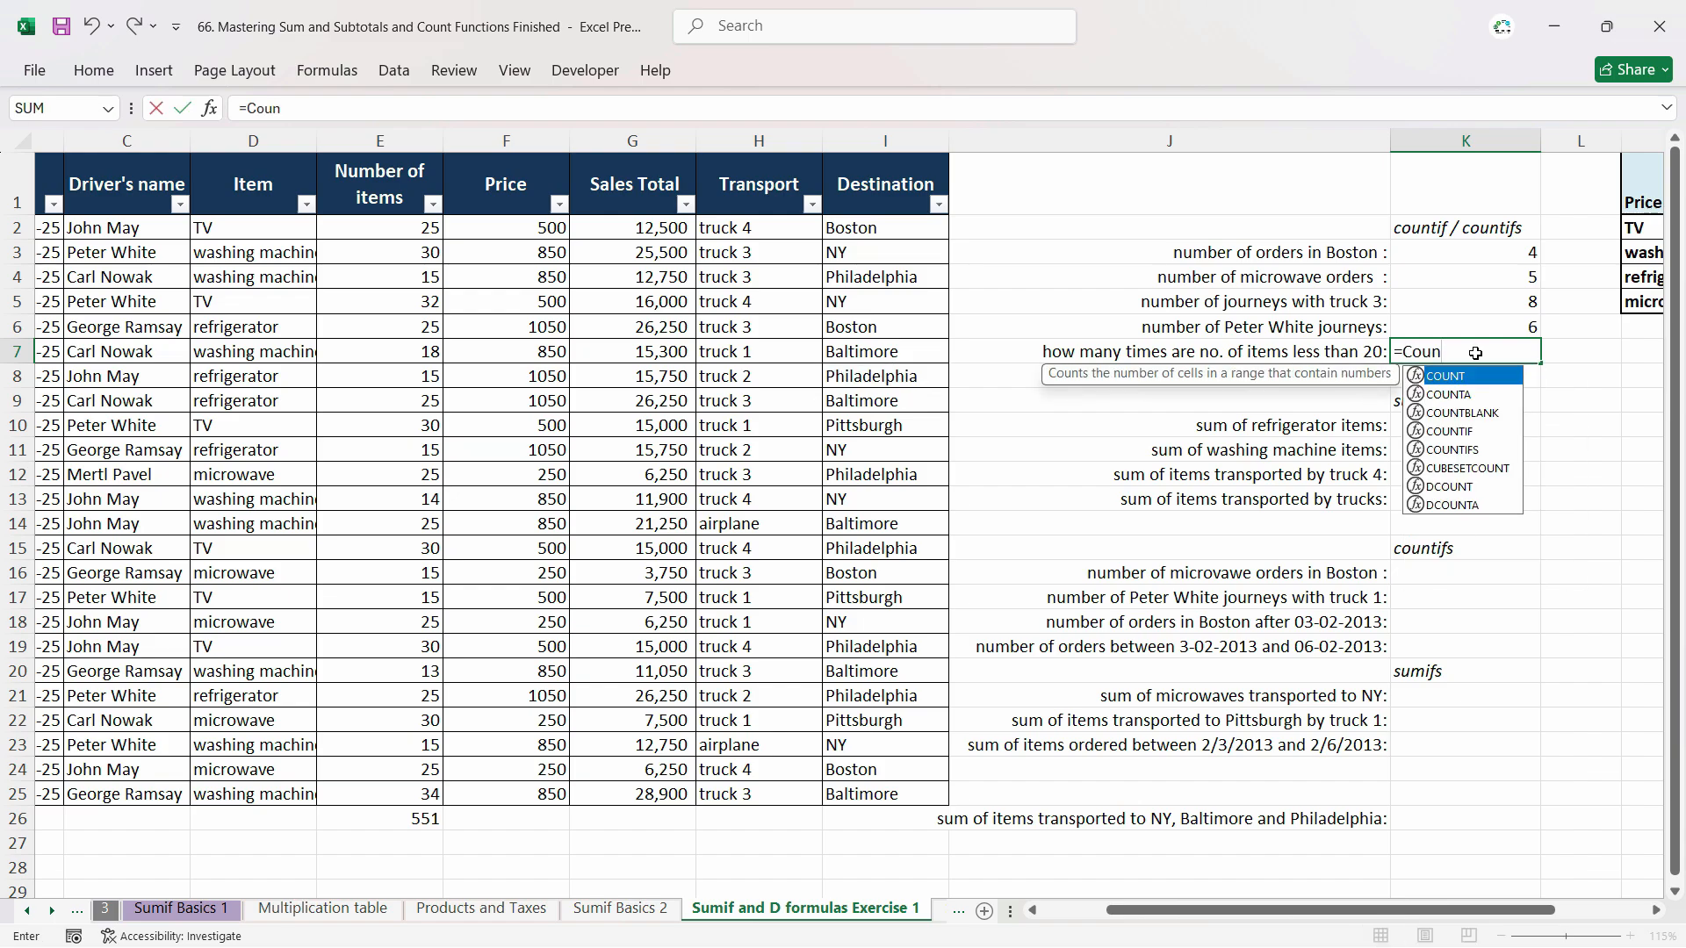
{"action": "key", "text": "BackSpace"}
{"action": "type", "text": "tif"}
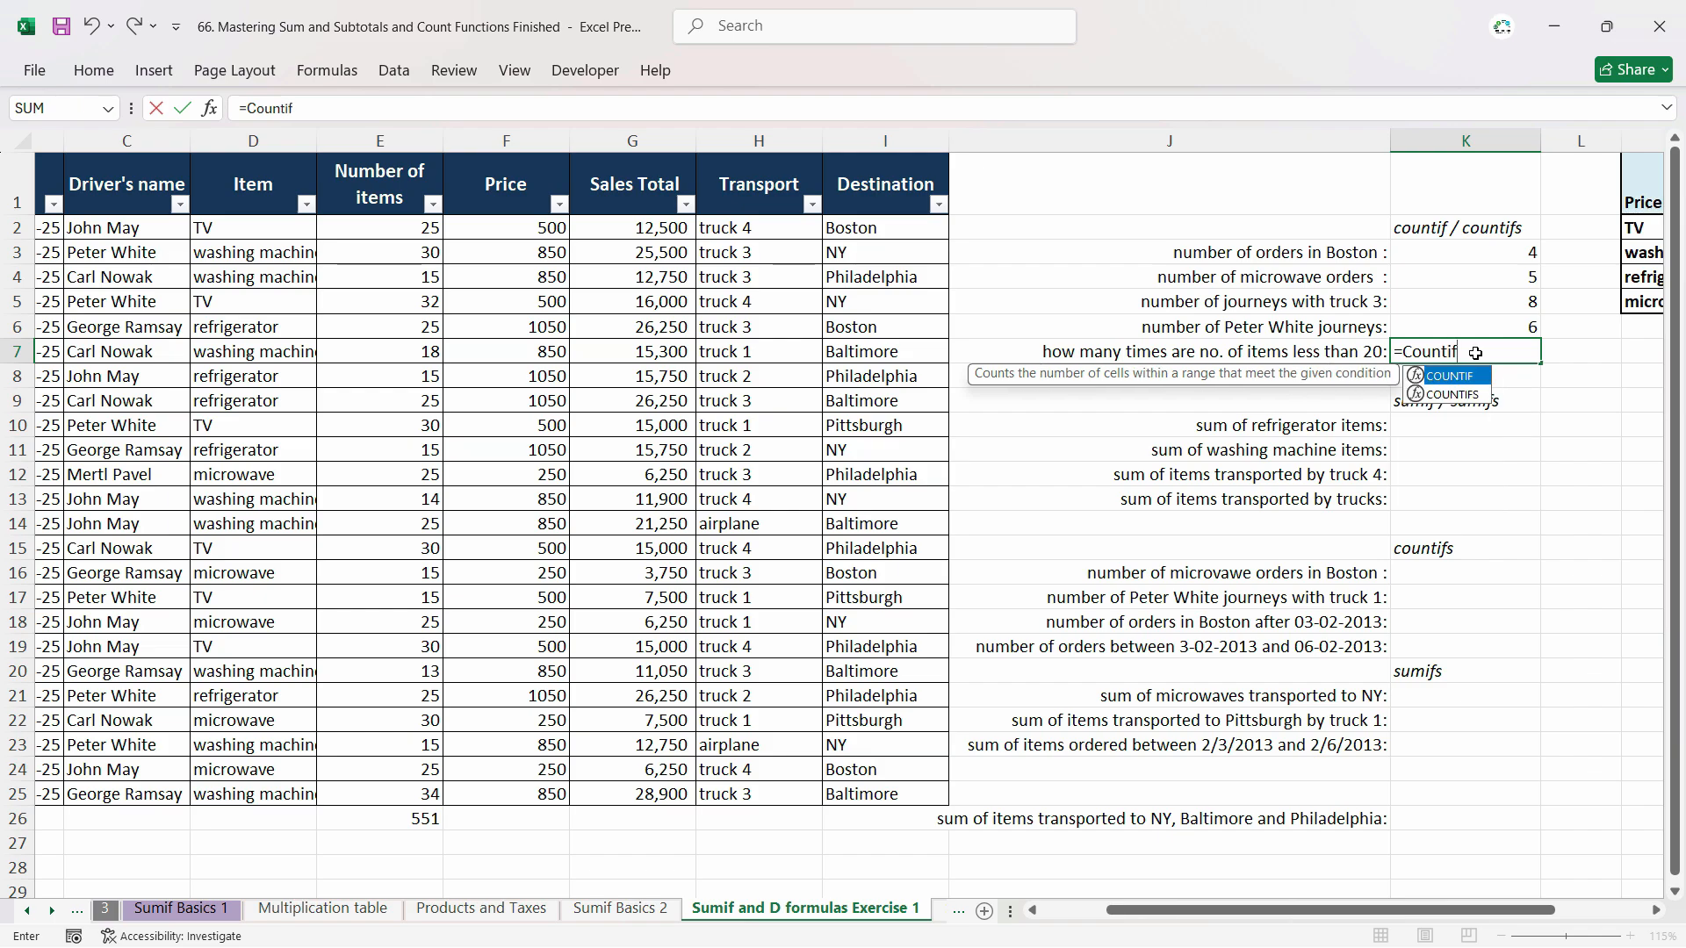
{"action": "key", "text": "Tab"}
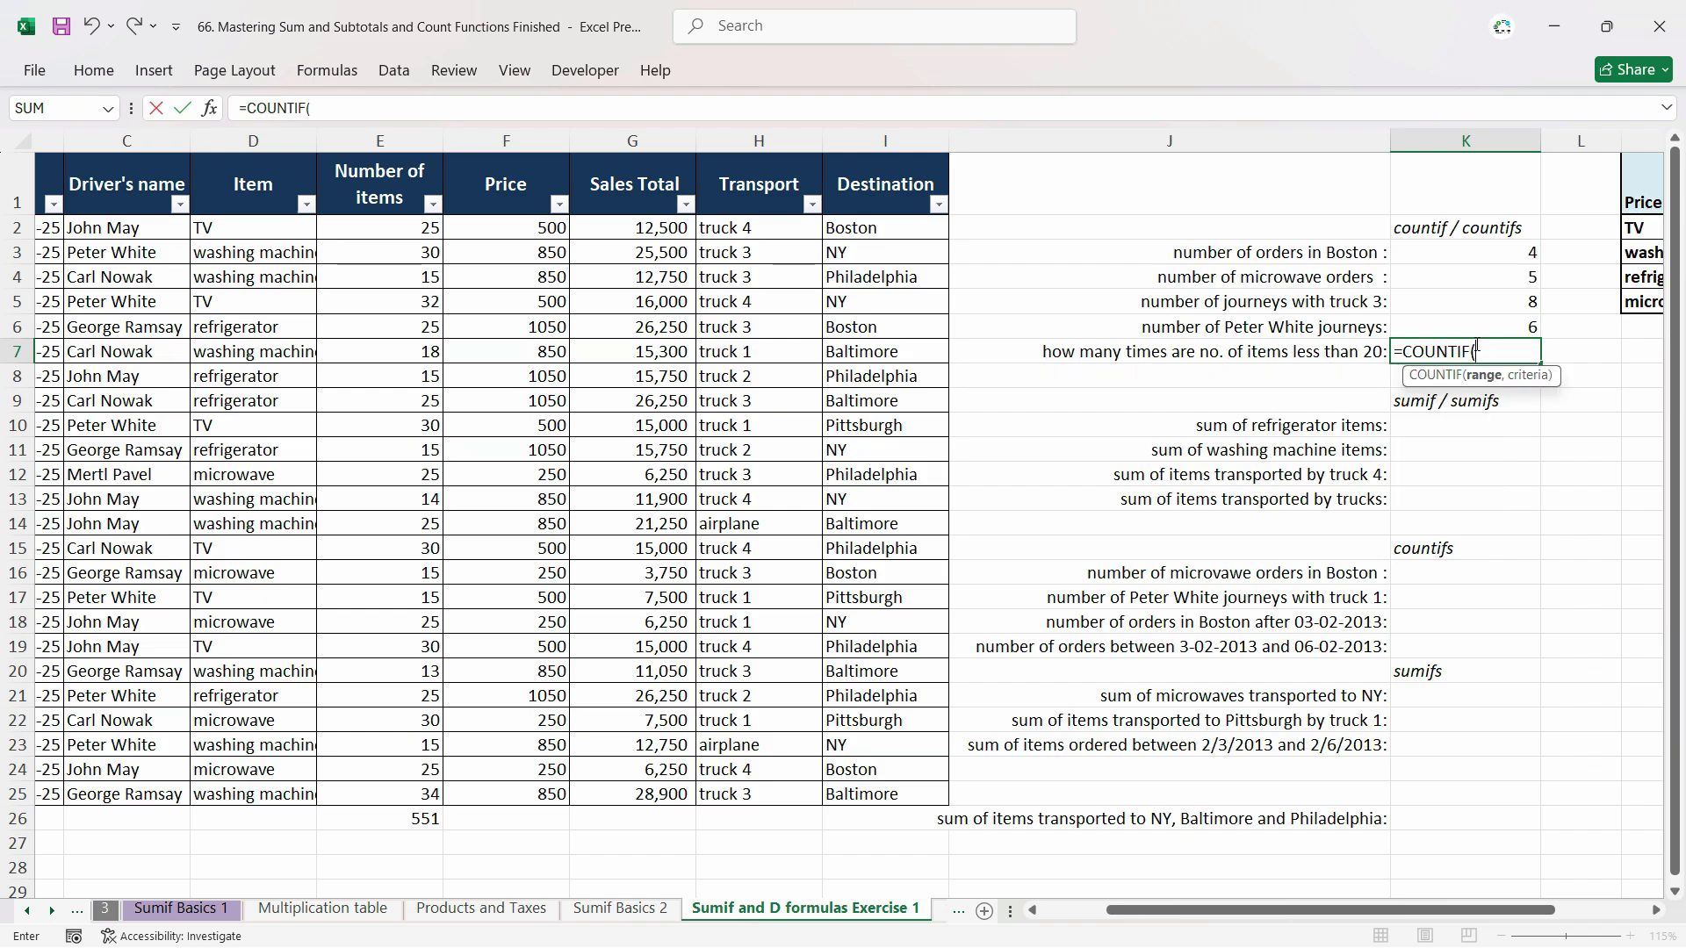
{"action": "type", "text": "num"}
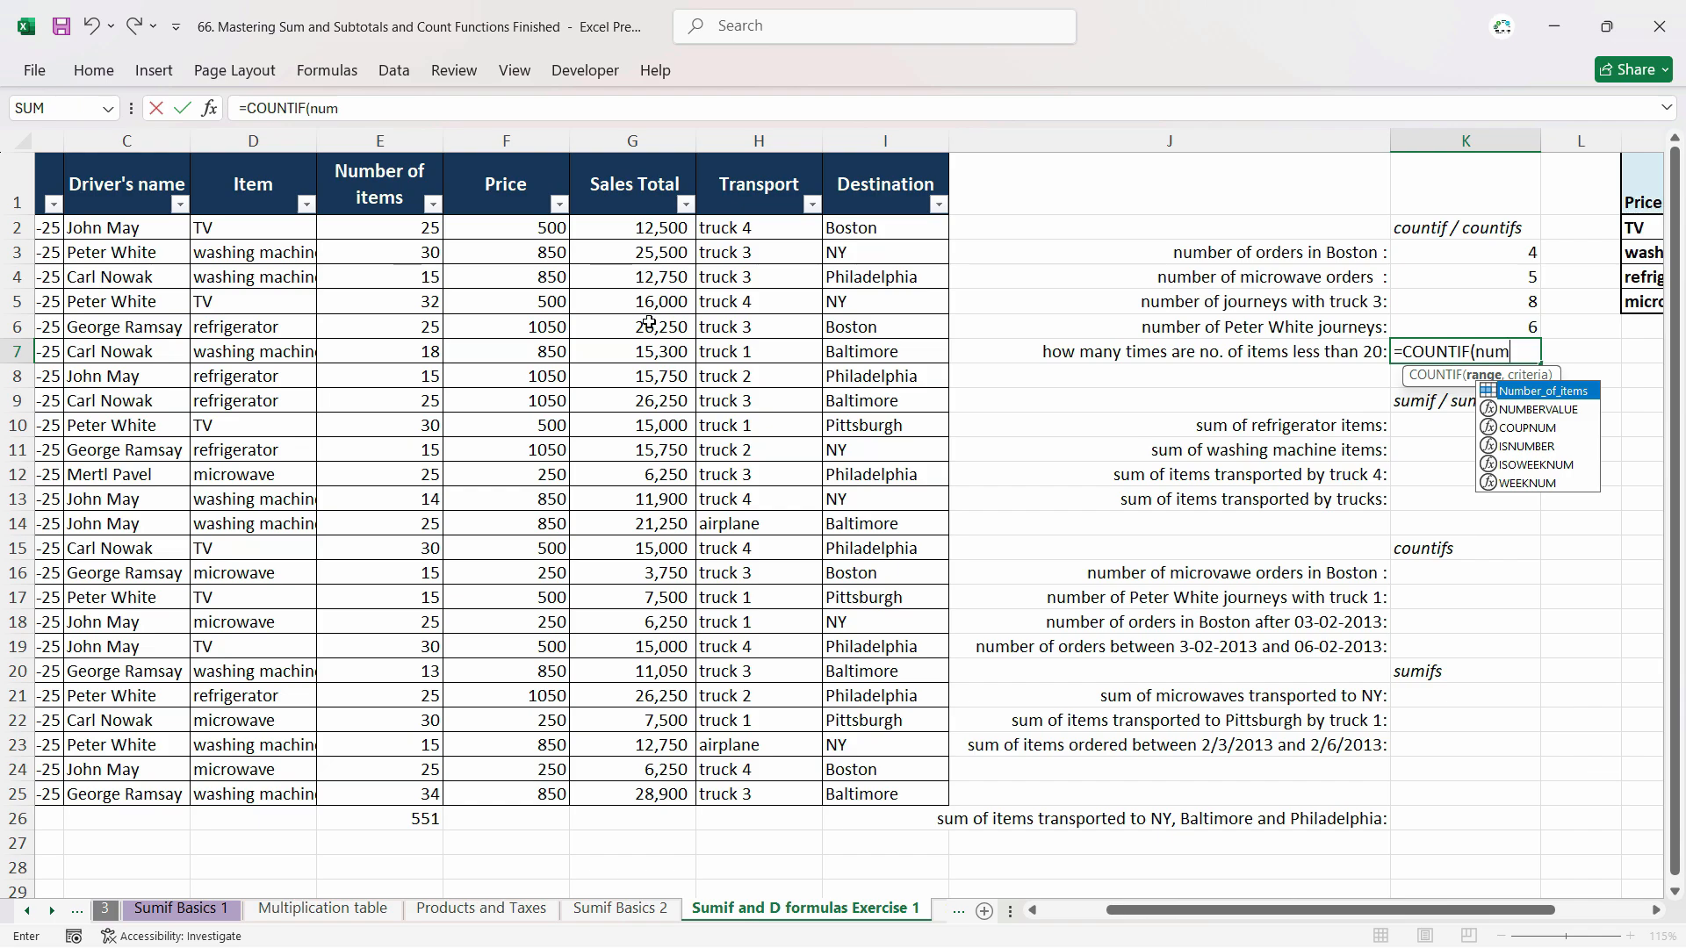
{"action": "double_click", "coordinate": [1567, 393]}
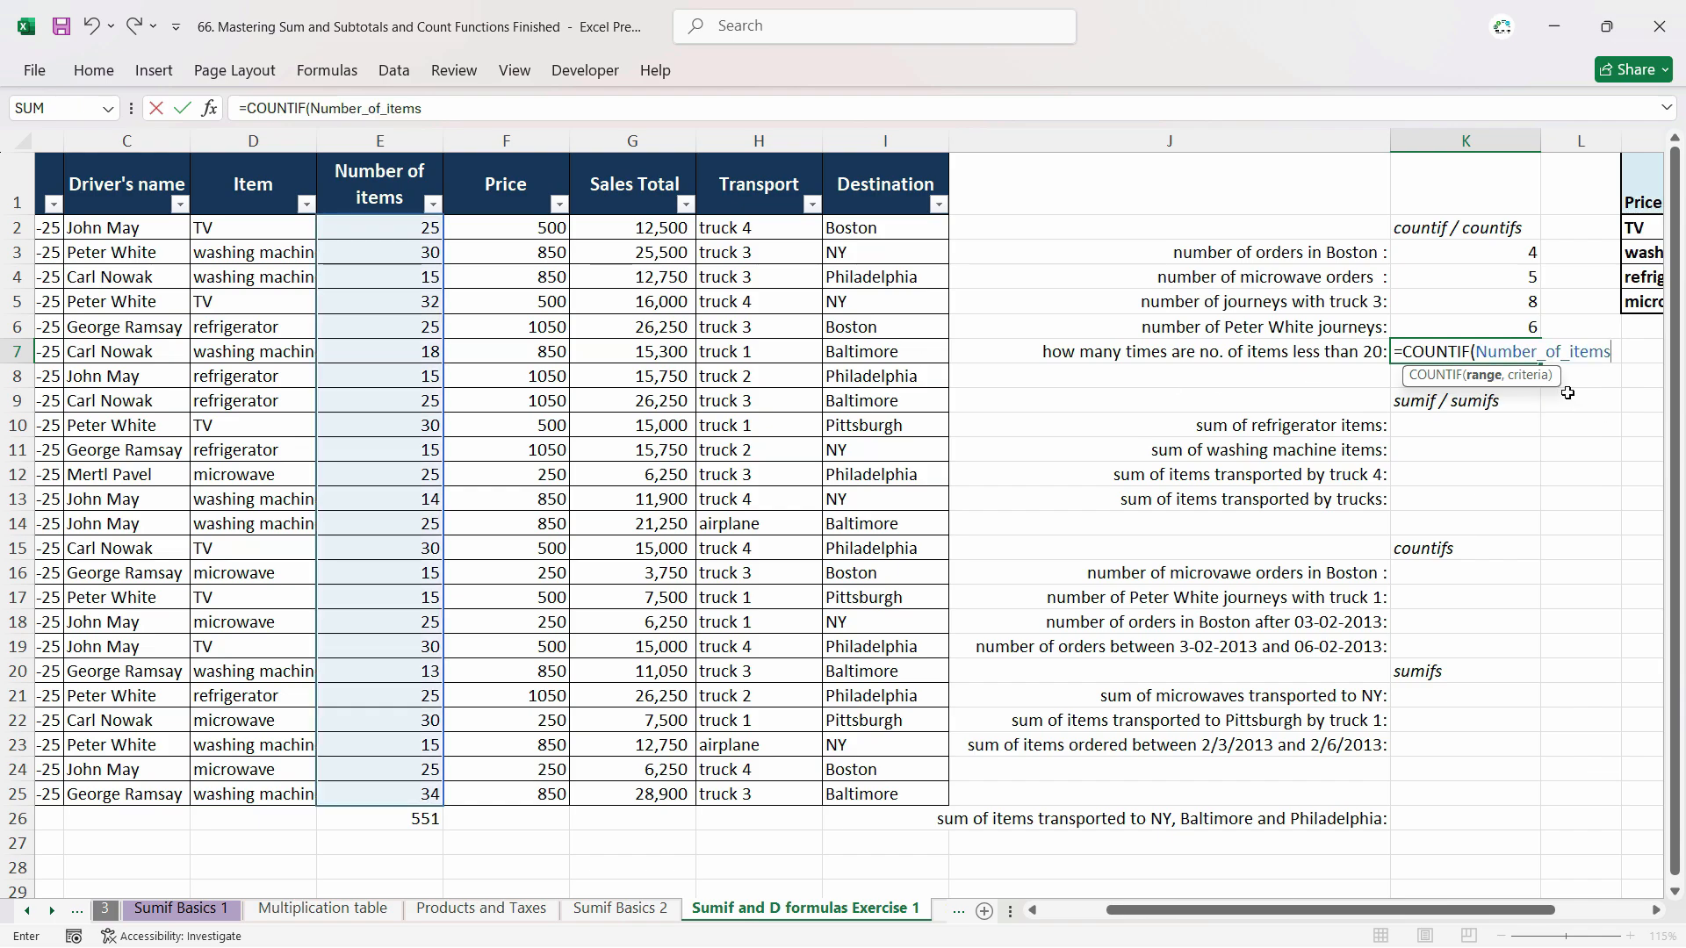
{"action": "type", "text": ","}
{"action": "key", "text": "shift+Return"}
{"action": "type", "text": "\""}
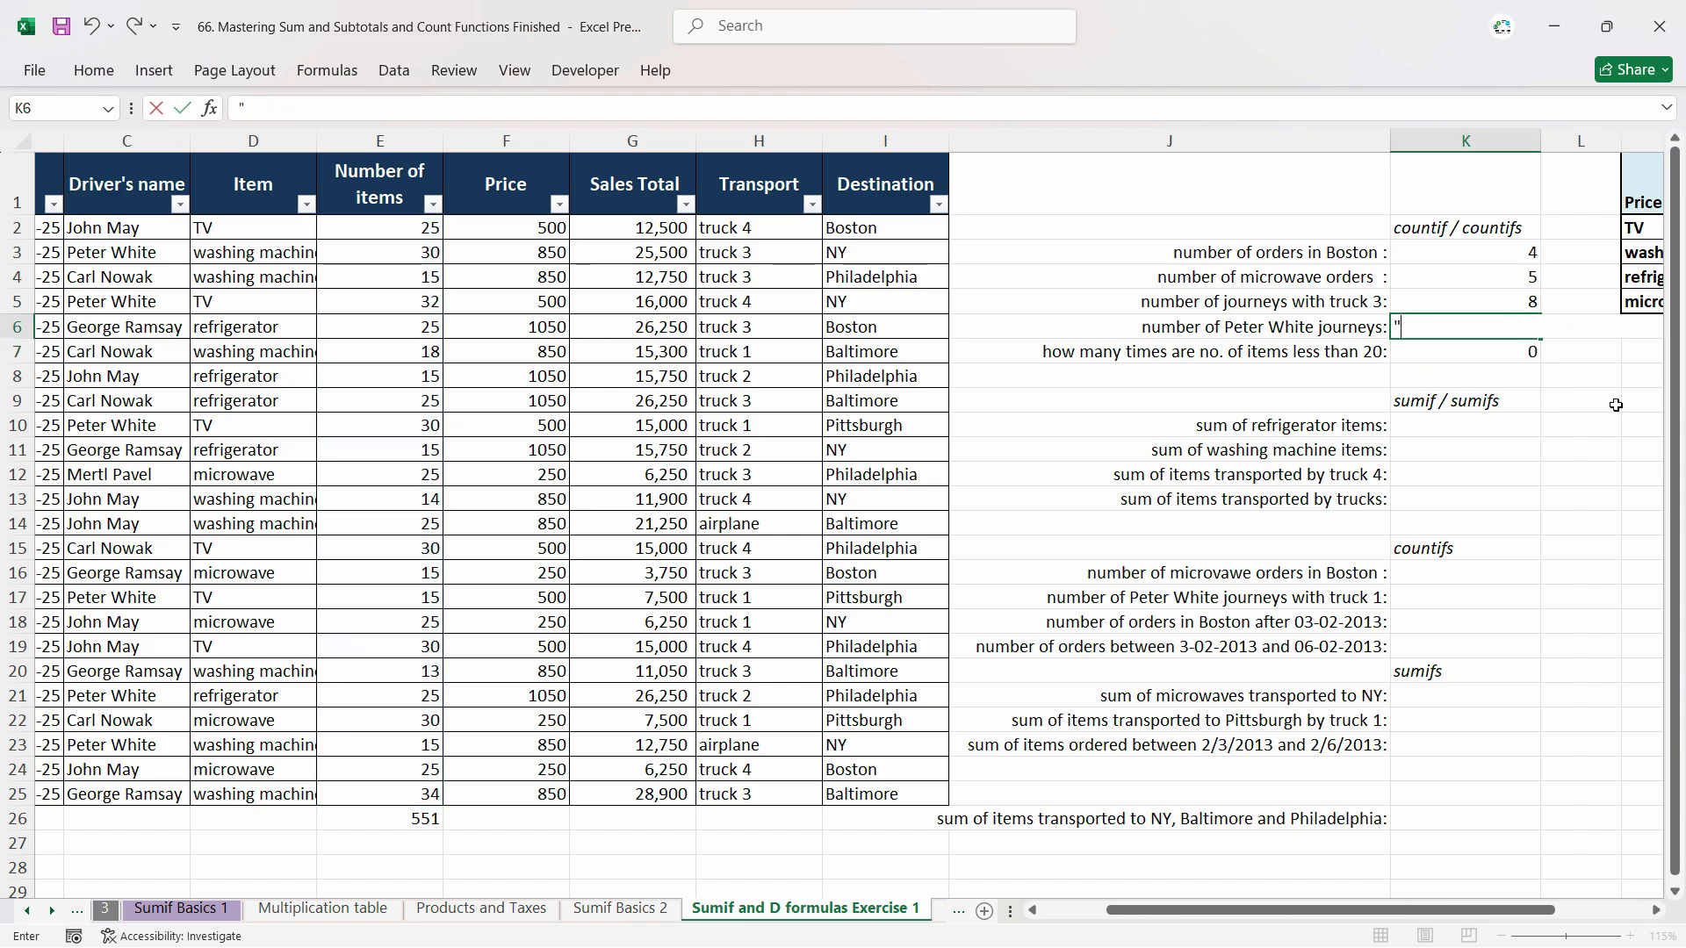
{"action": "key", "text": "Escape"}
Step: Complete the COUNTIF formula in K7 with the criterion "<20"
{"action": "key", "text": "Down"}
{"action": "key", "text": "F2"}
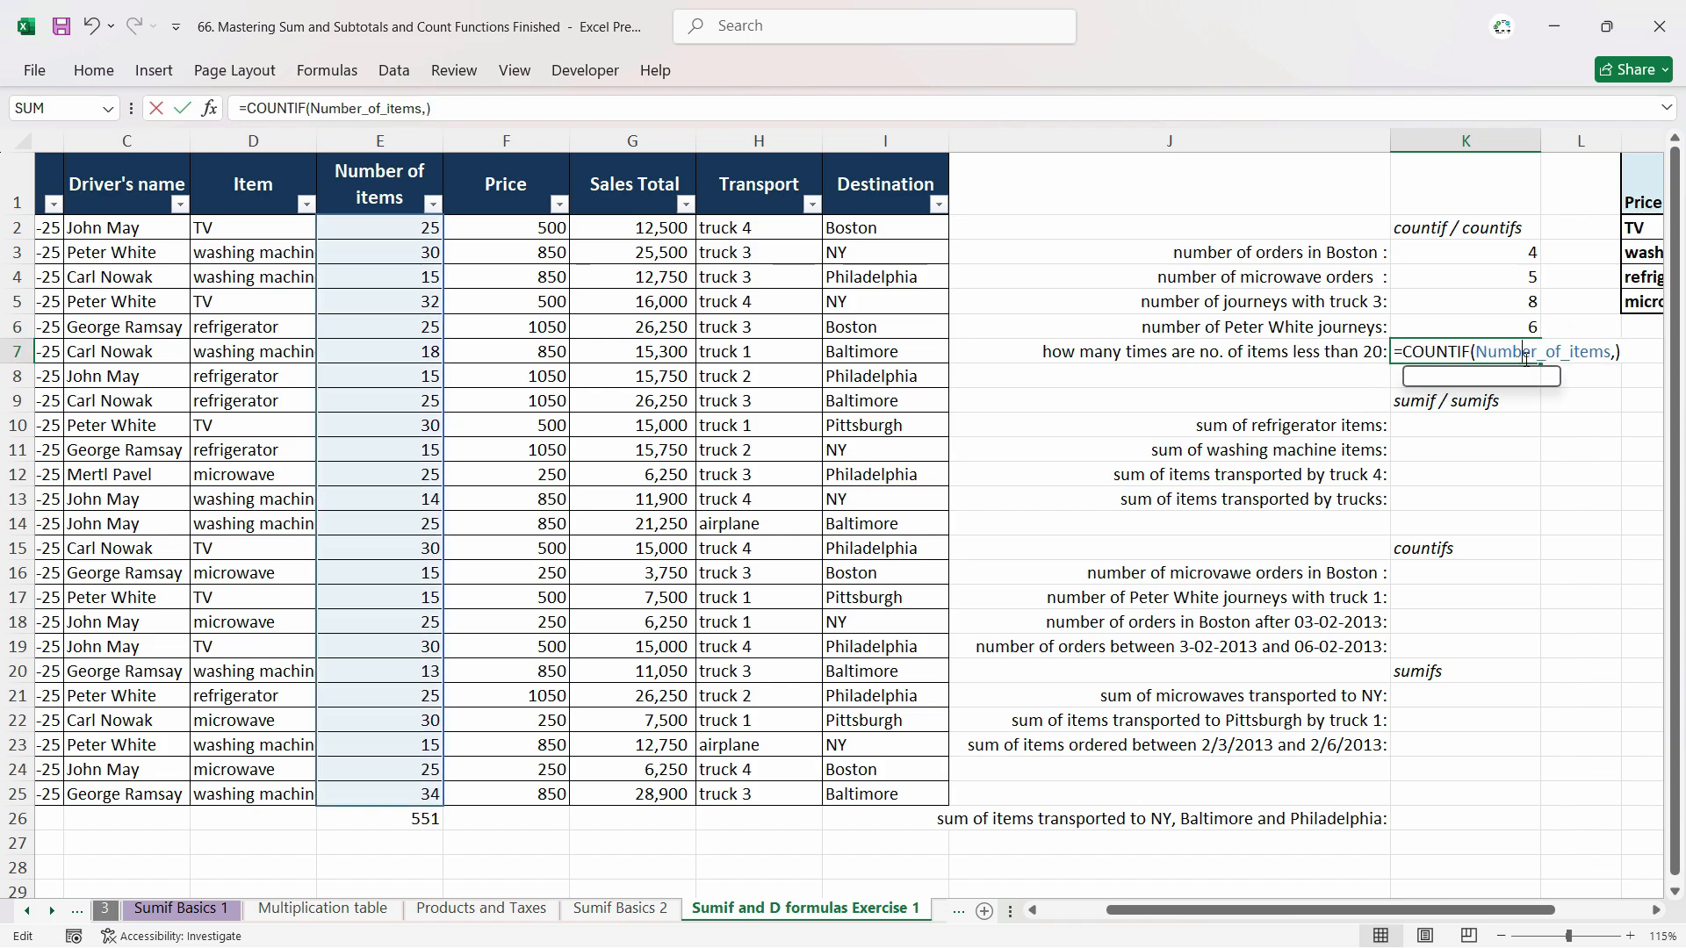
{"action": "left_click", "coordinate": [1615, 351]}
{"action": "type", "text": "\""}
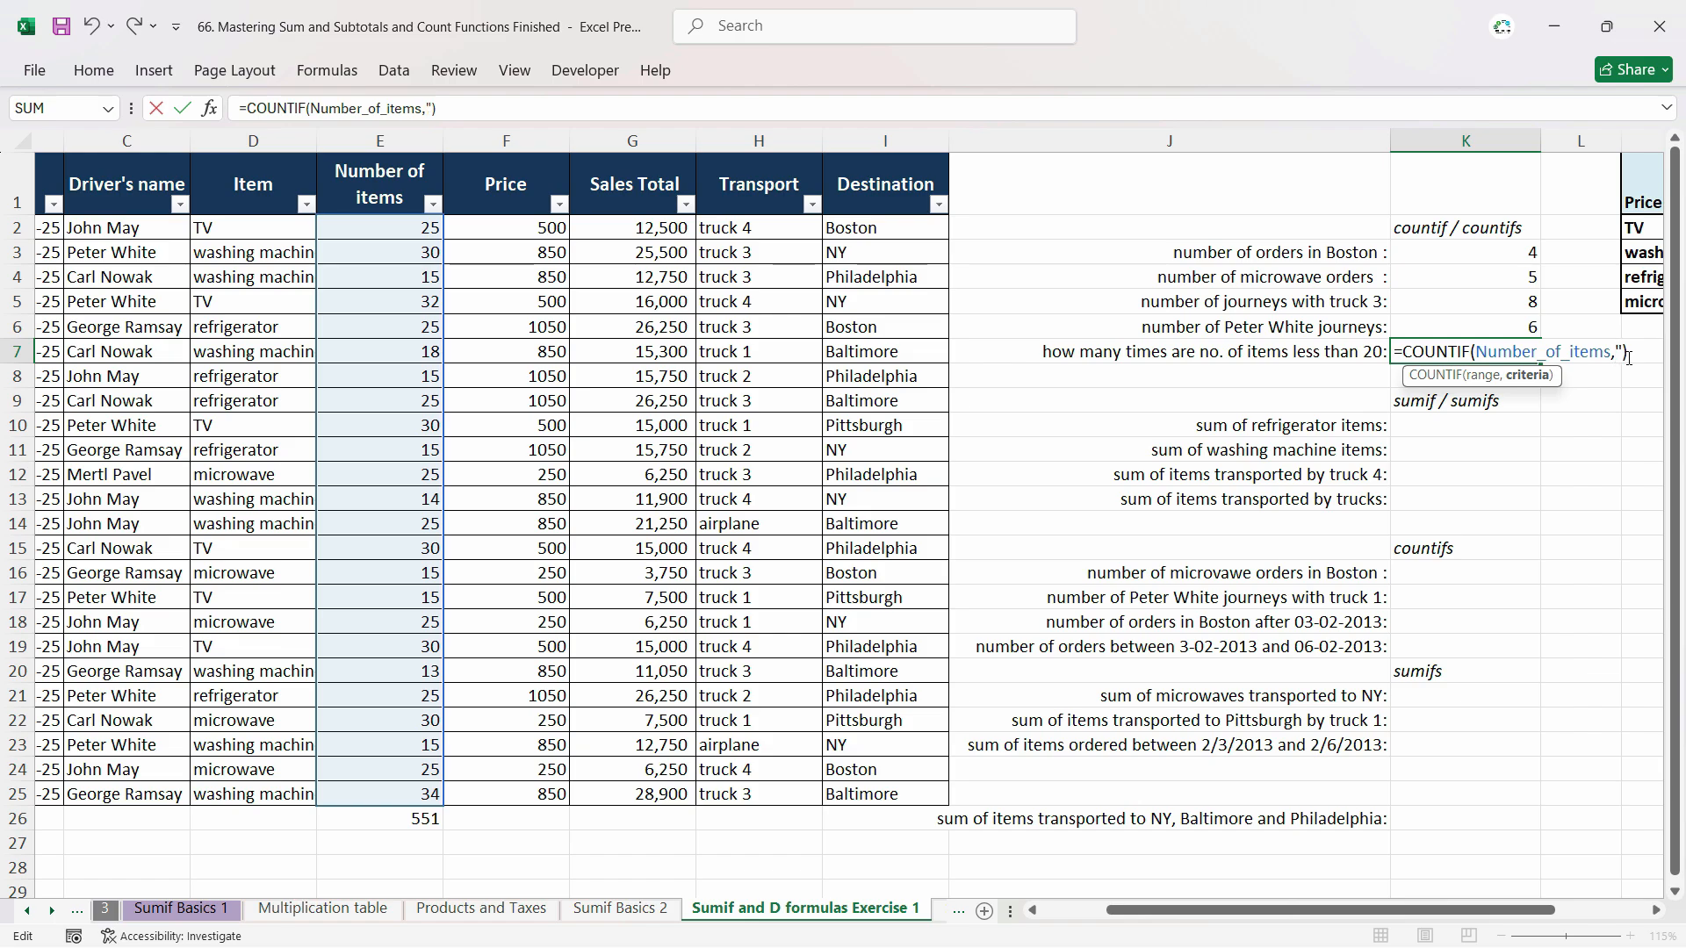
{"action": "type", "text": "<20\""}
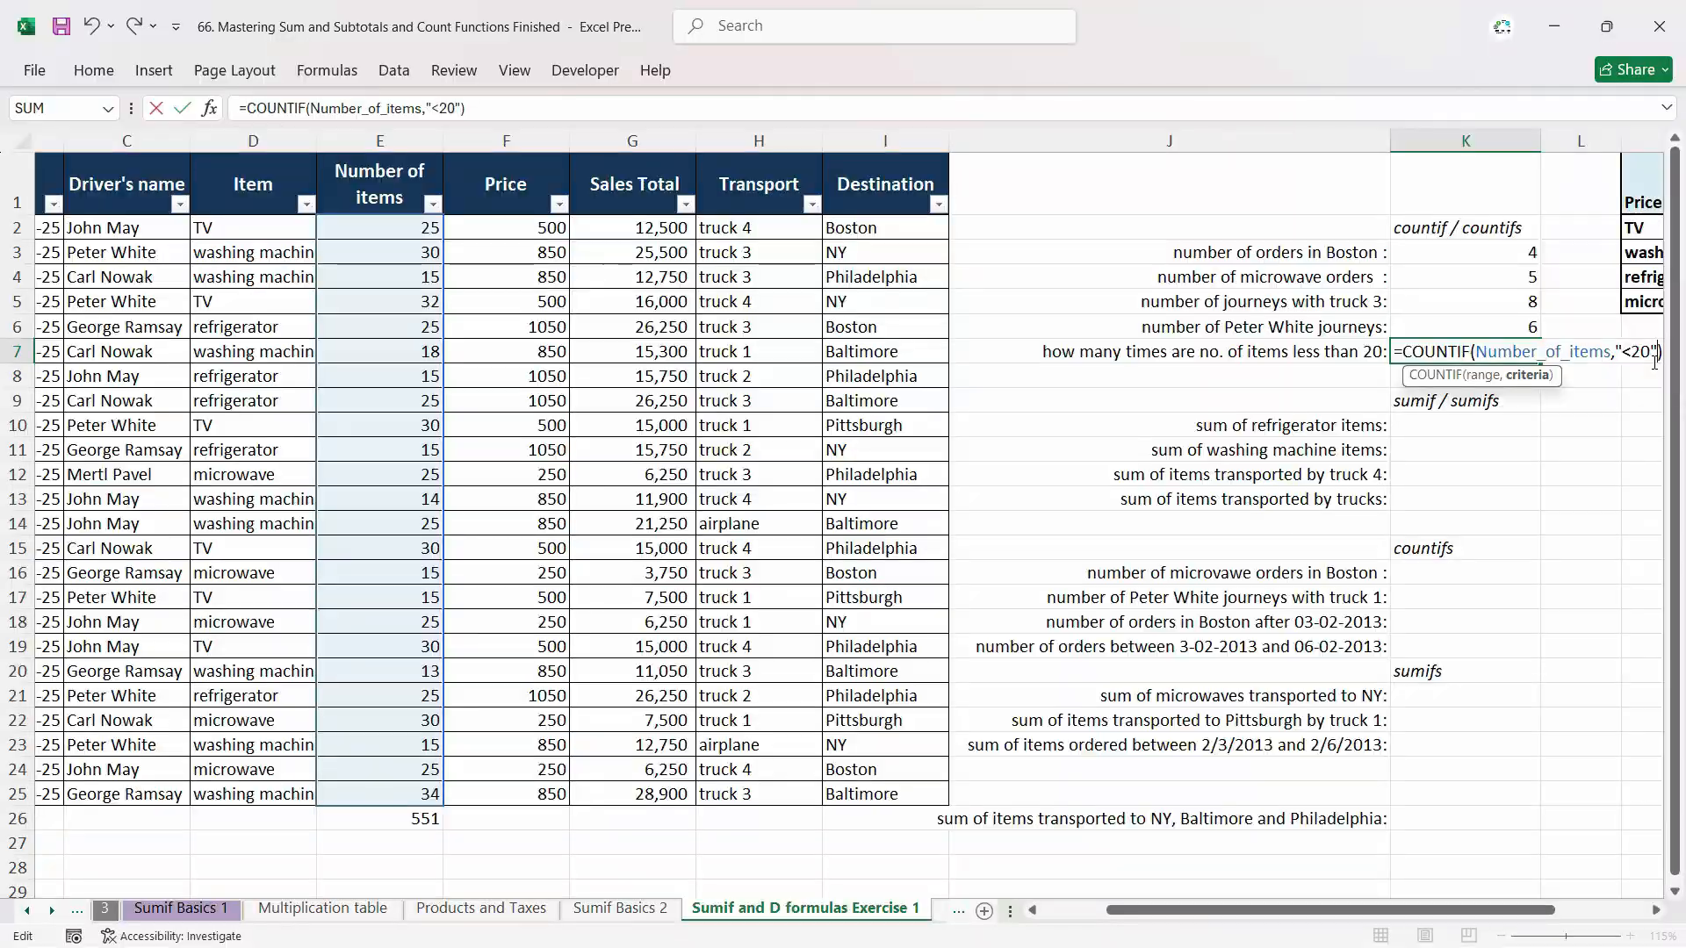
{"action": "key", "text": "Return"}
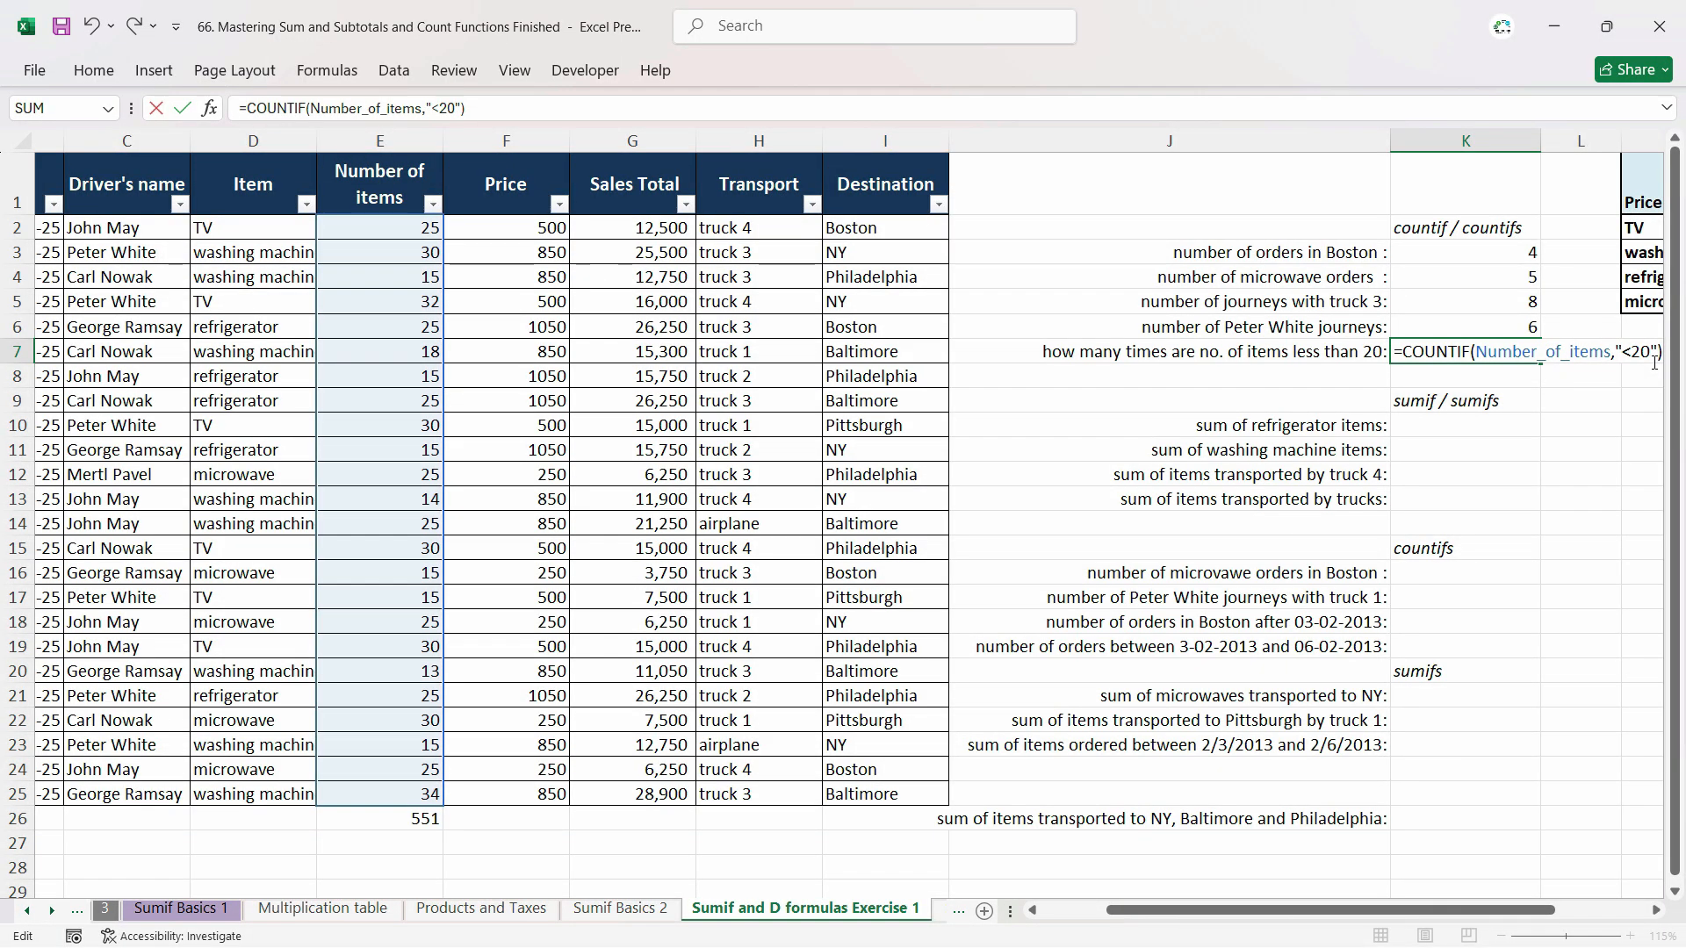
{"action": "key", "text": "Up"}
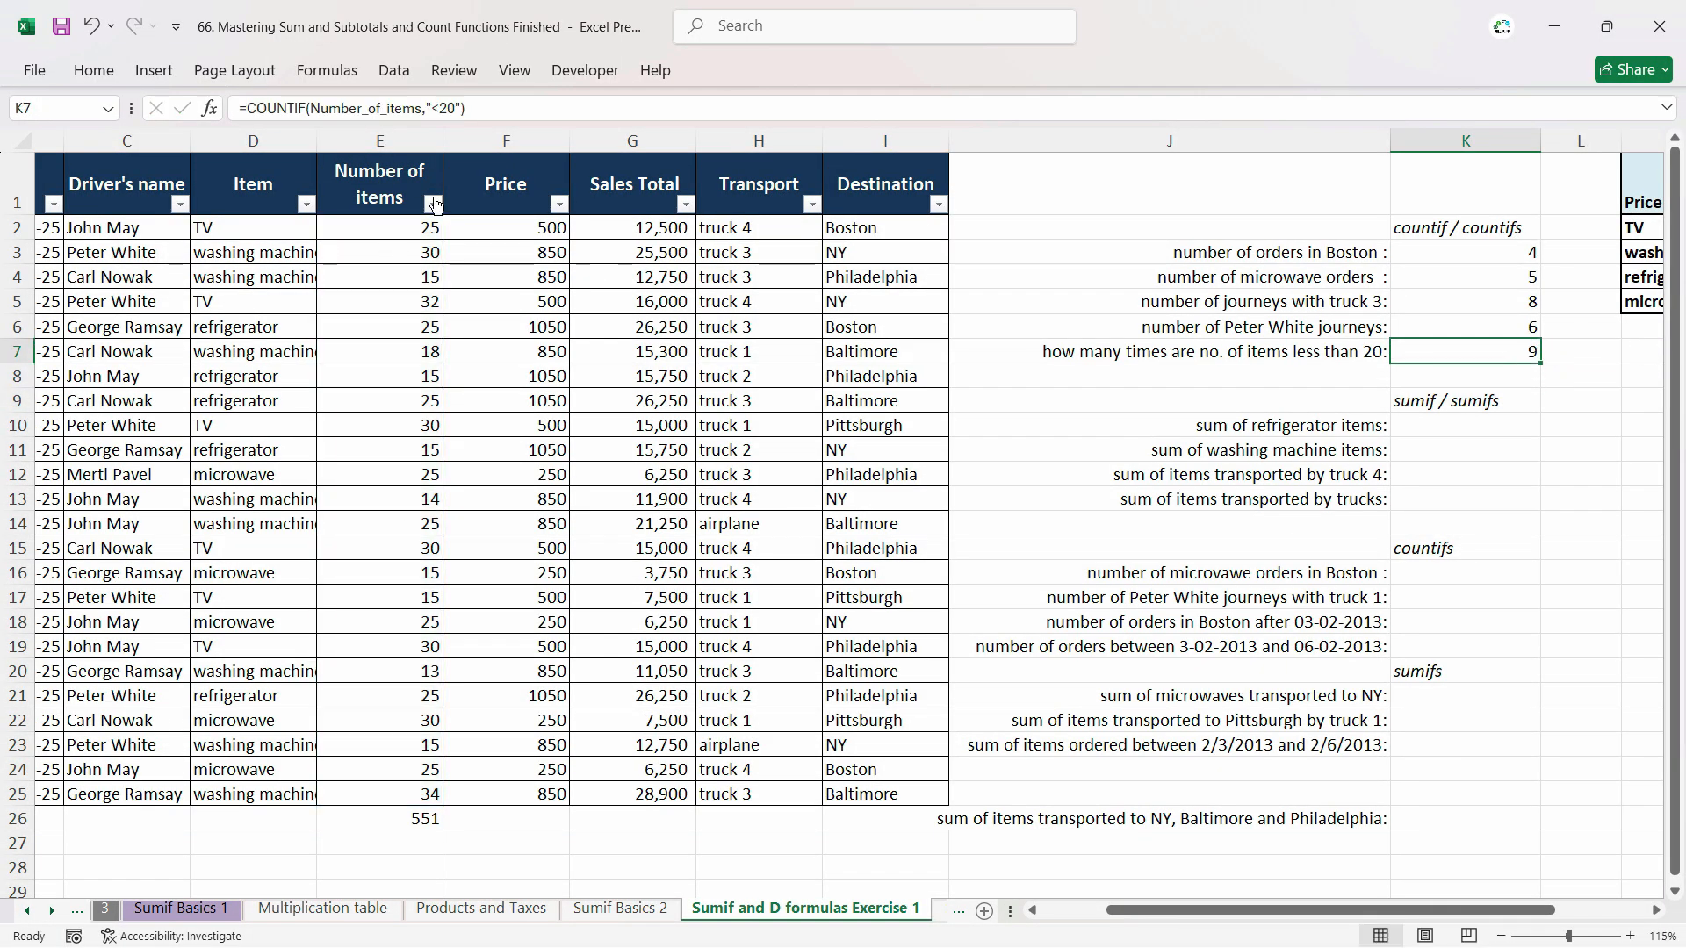
Step: Filter the Number of items column to values less than 20 and select the filtered values to check the count
{"action": "left_click", "coordinate": [433, 204]}
{"action": "left_click", "coordinate": [435, 206]}
{"action": "left_click", "coordinate": [433, 205]}
{"action": "mouse_move", "coordinate": [317, 432]}
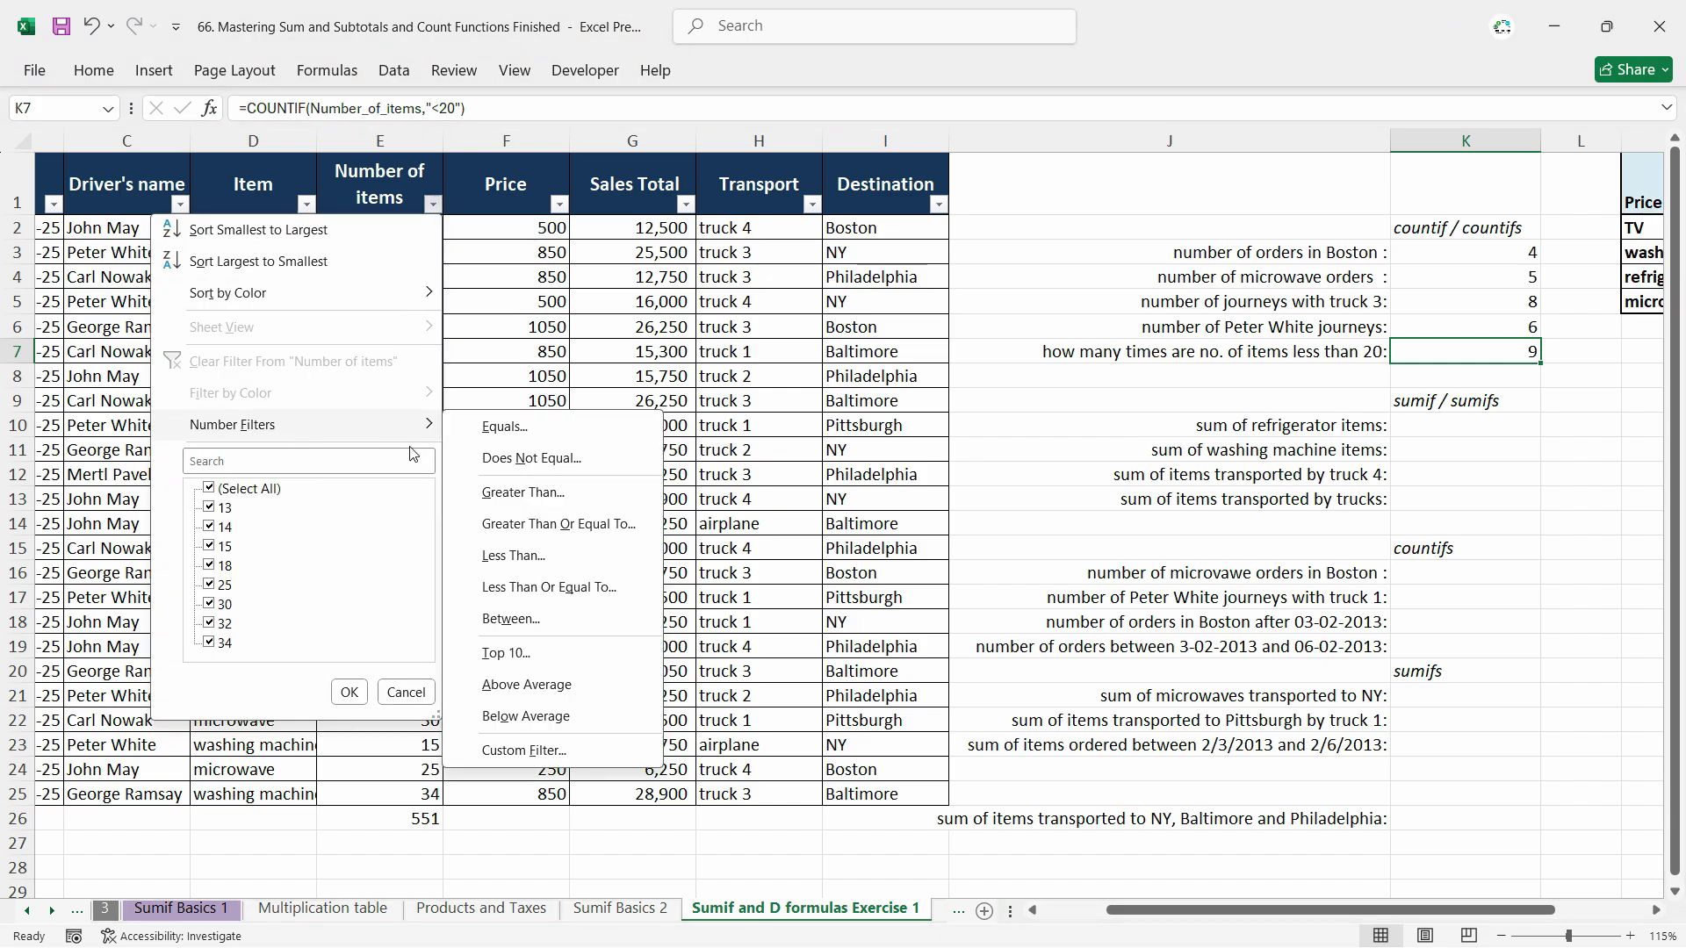
{"action": "left_click", "coordinate": [516, 556]}
{"action": "type", "text": "20"}
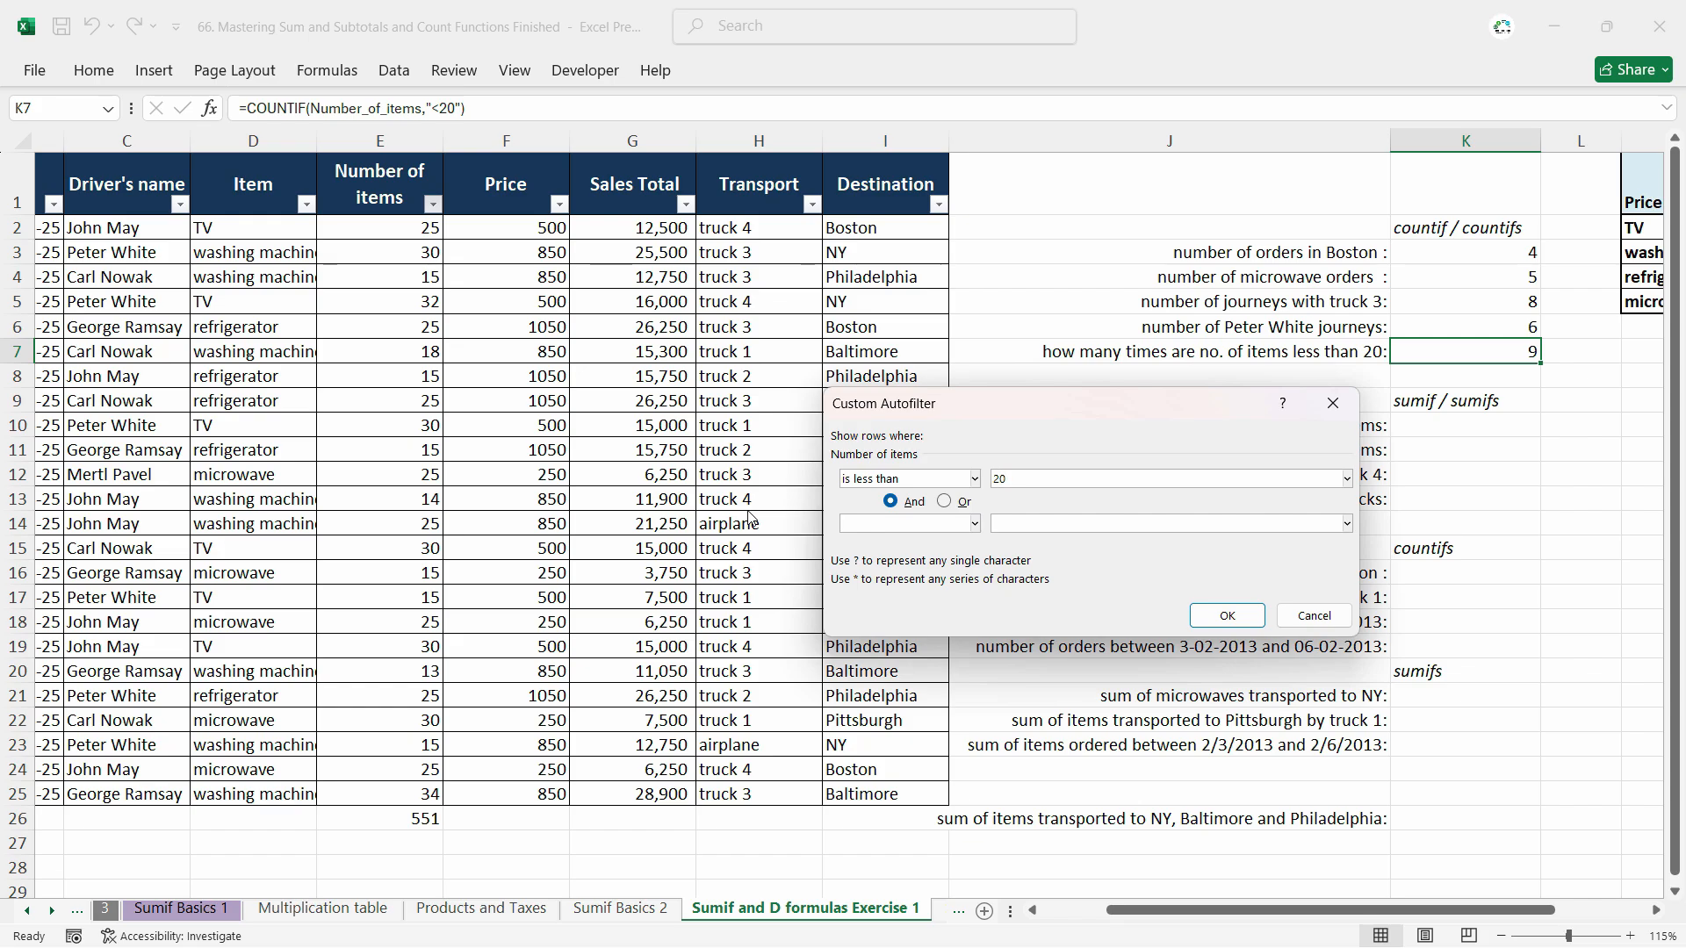
{"action": "key", "text": "Return"}
{"action": "left_click_drag", "start_coordinate": [411, 234], "coordinate": [382, 426]}
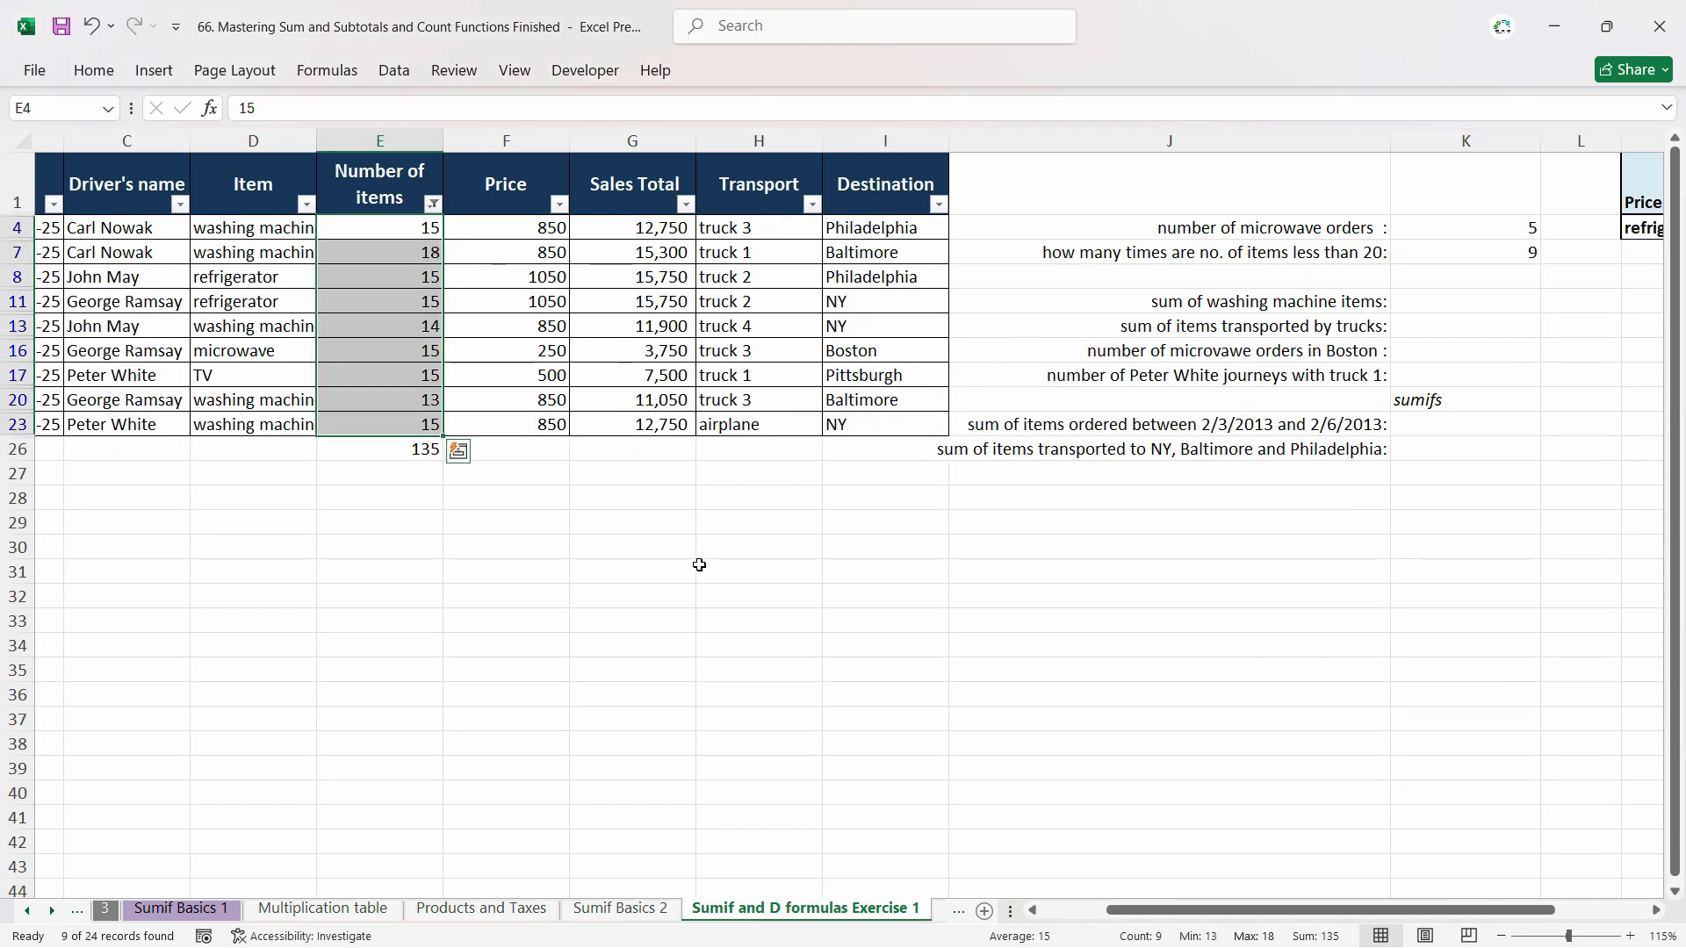
Step: Hide the Minimum, Maximum and Average statistics from the status bar and select K7 for comparison
{"action": "right_click", "coordinate": [1200, 942]}
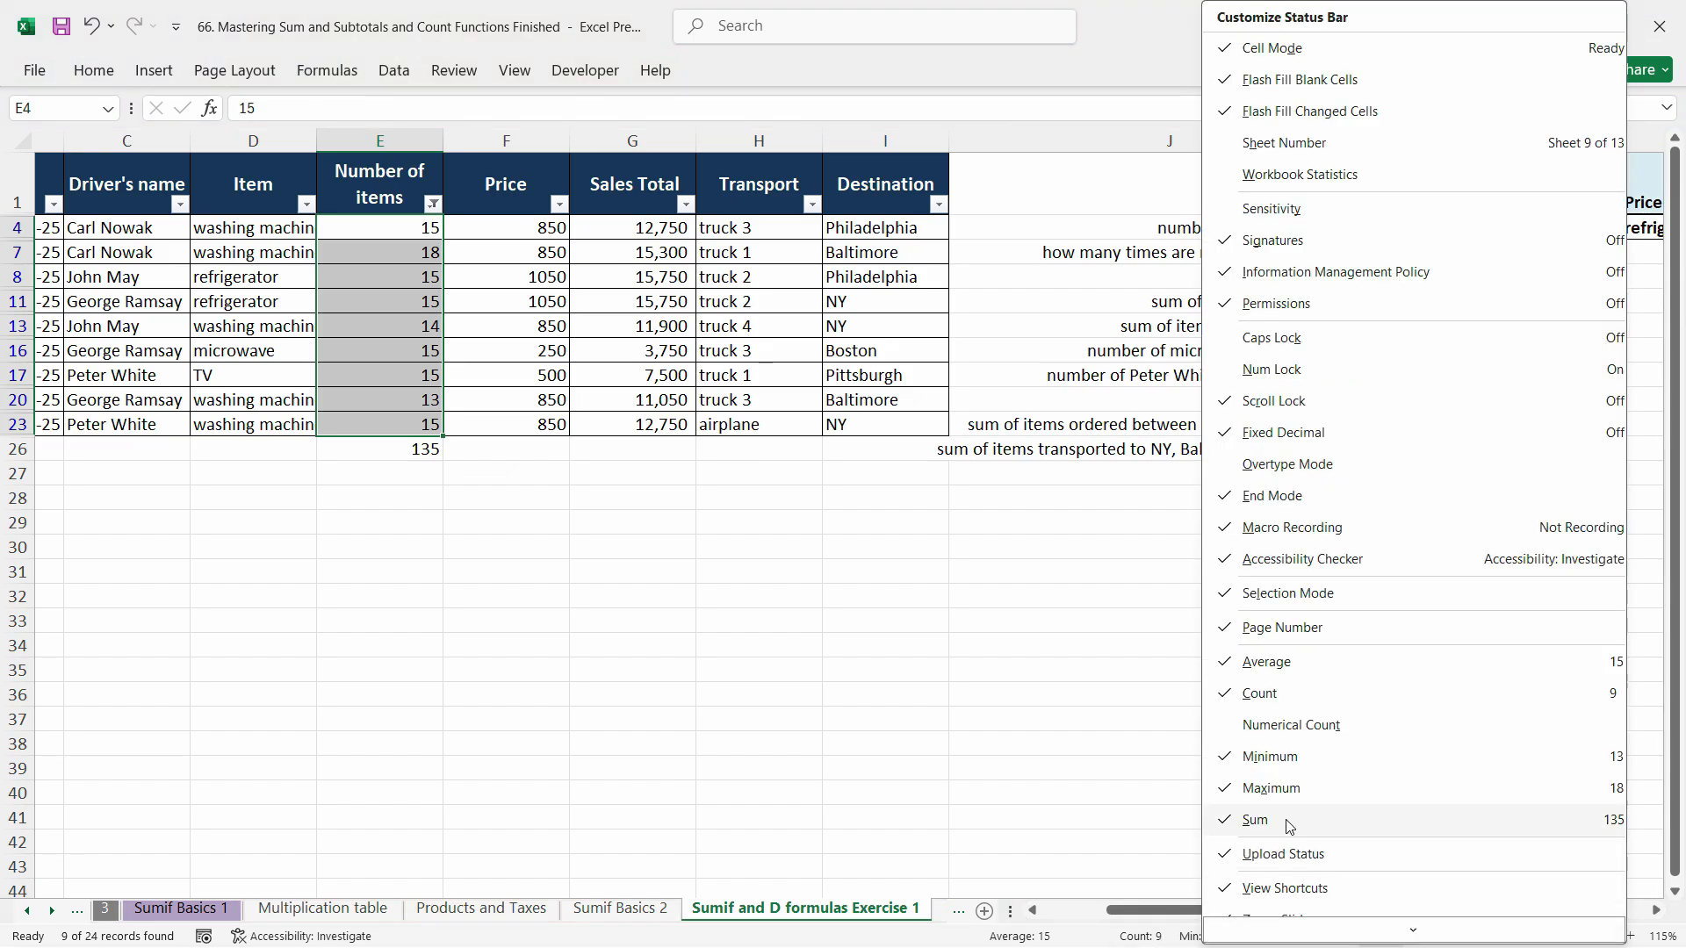
{"action": "left_click", "coordinate": [1232, 758]}
{"action": "left_click", "coordinate": [1232, 789]}
{"action": "left_click", "coordinate": [1235, 673]}
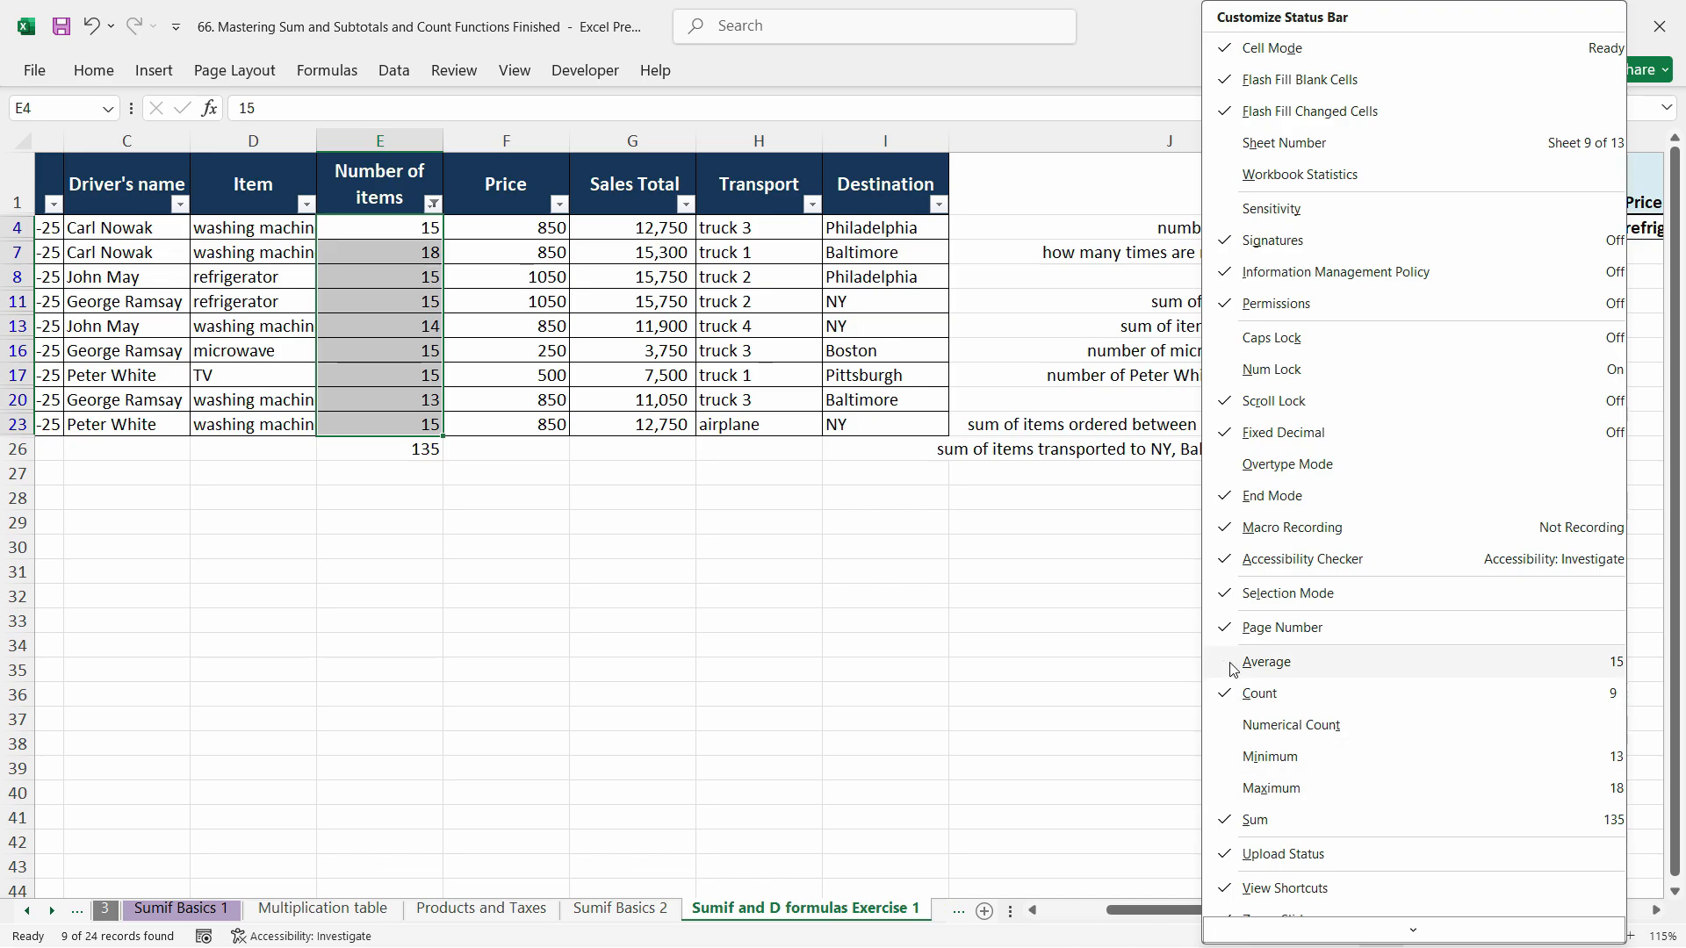
{"action": "left_click", "coordinate": [1072, 715]}
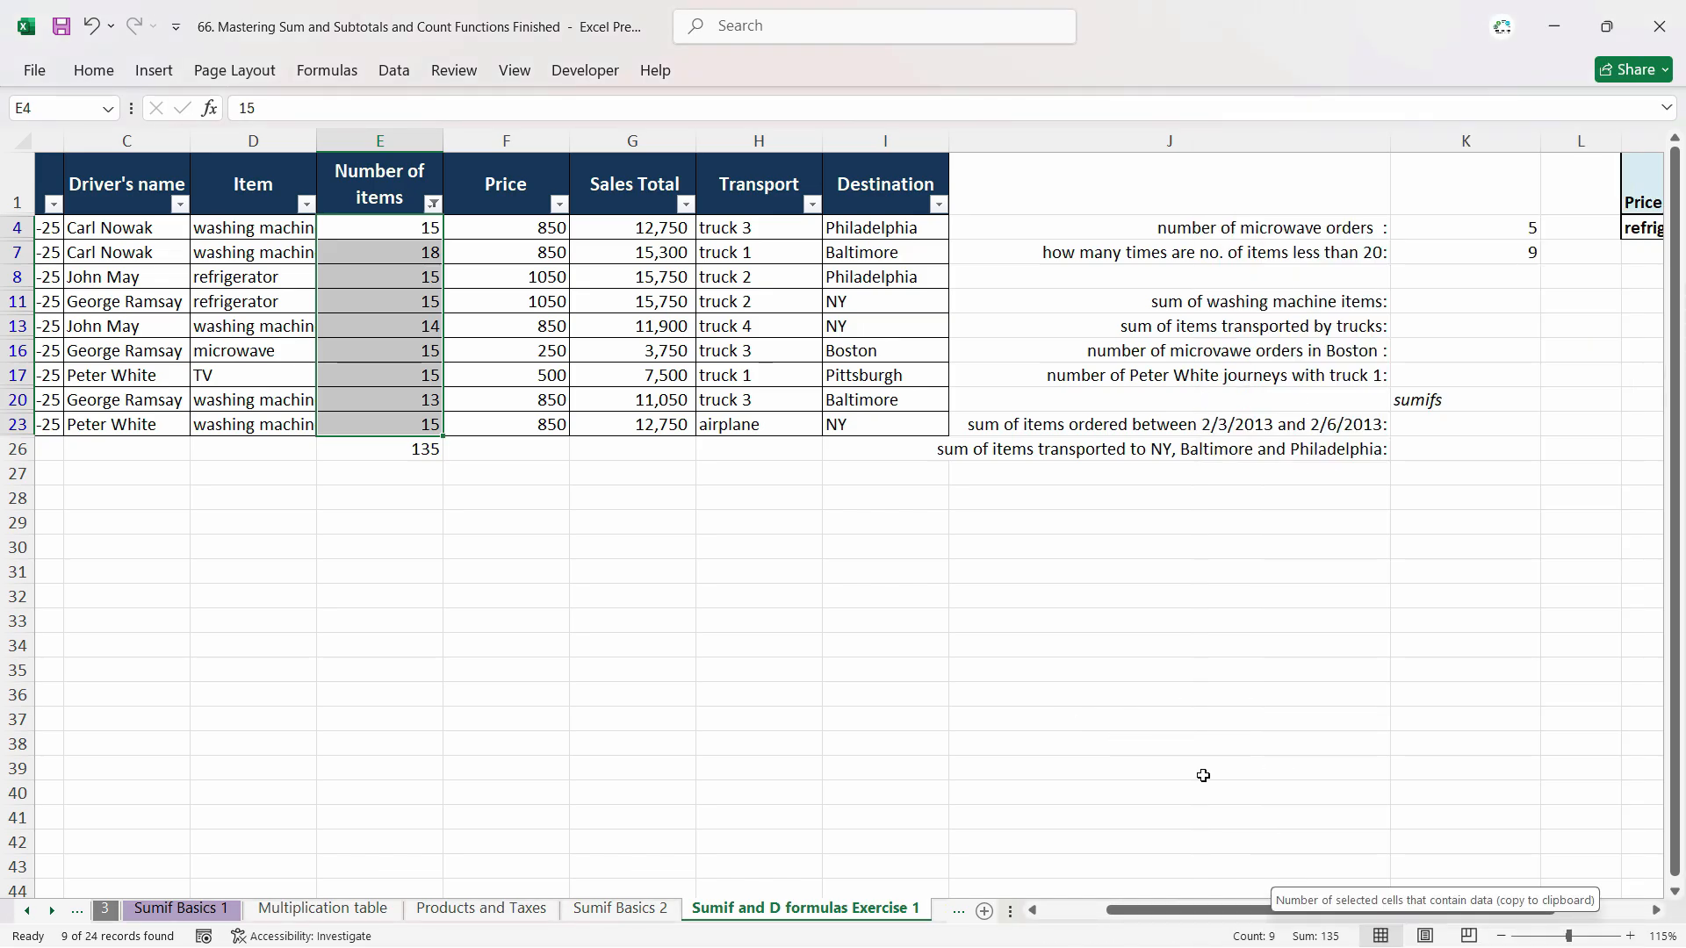
{"action": "left_click", "coordinate": [1018, 641]}
{"action": "left_click", "coordinate": [1525, 253]}
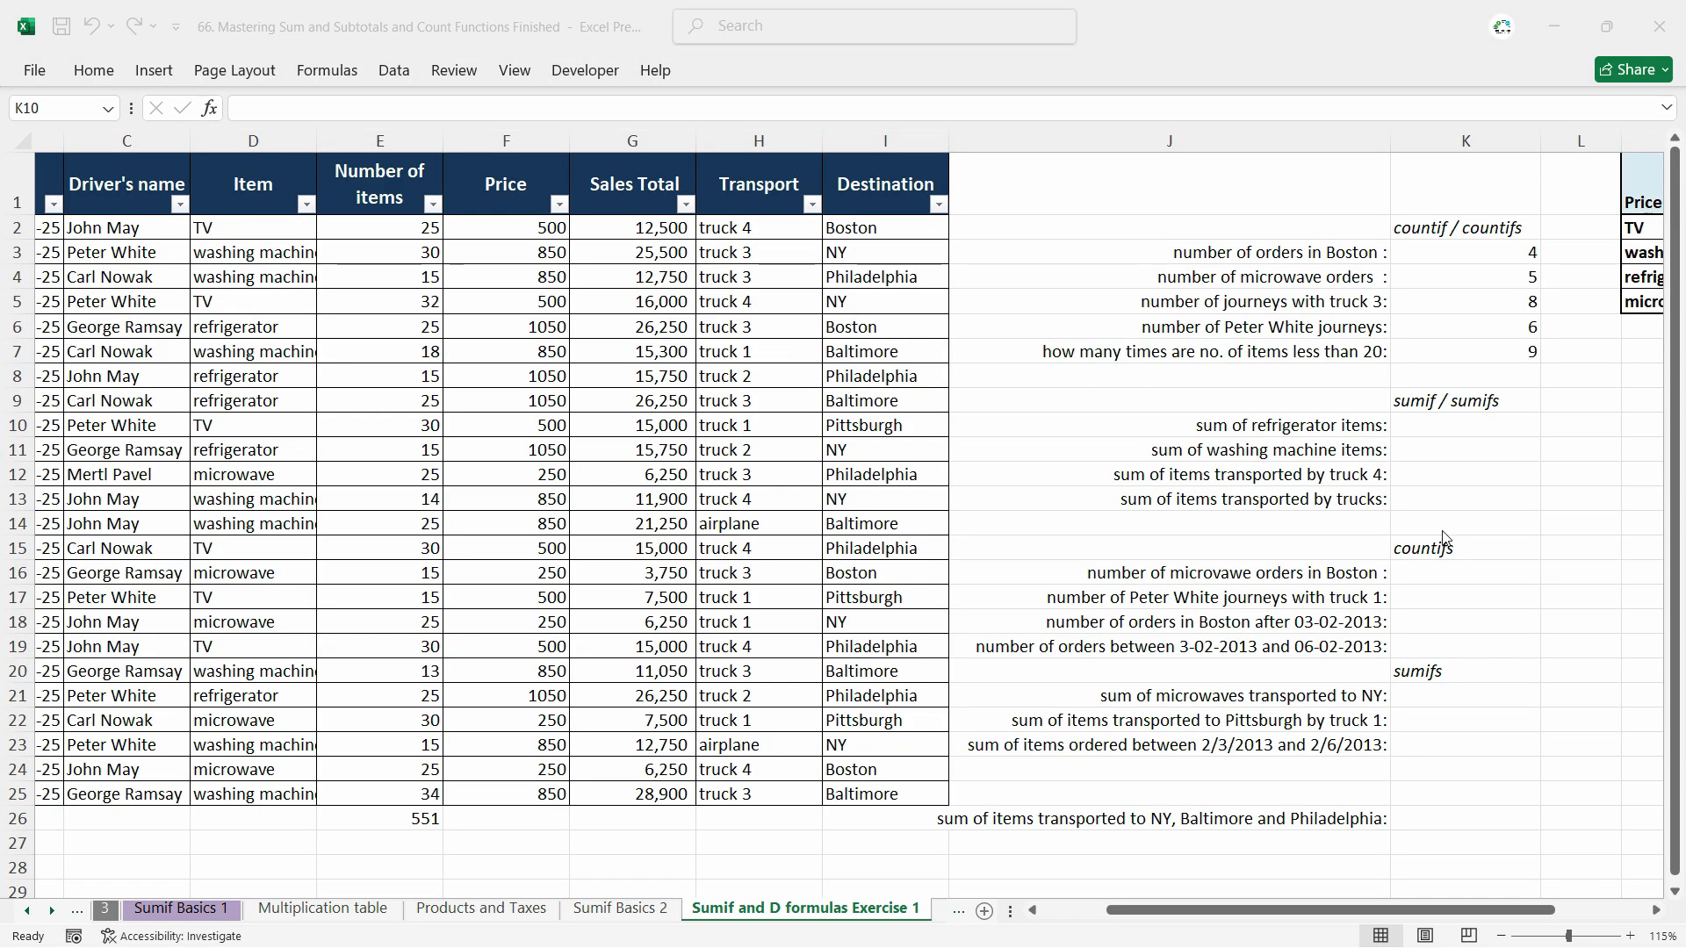
Step: Examine the sumif / sumifs section's refrigerator question and the matching refrigerator entries in the Item column
{"action": "left_click", "coordinate": [1458, 427]}
{"action": "left_click", "coordinate": [1480, 402]}
{"action": "left_click", "coordinate": [1493, 426]}
{"action": "left_click", "coordinate": [1495, 402]}
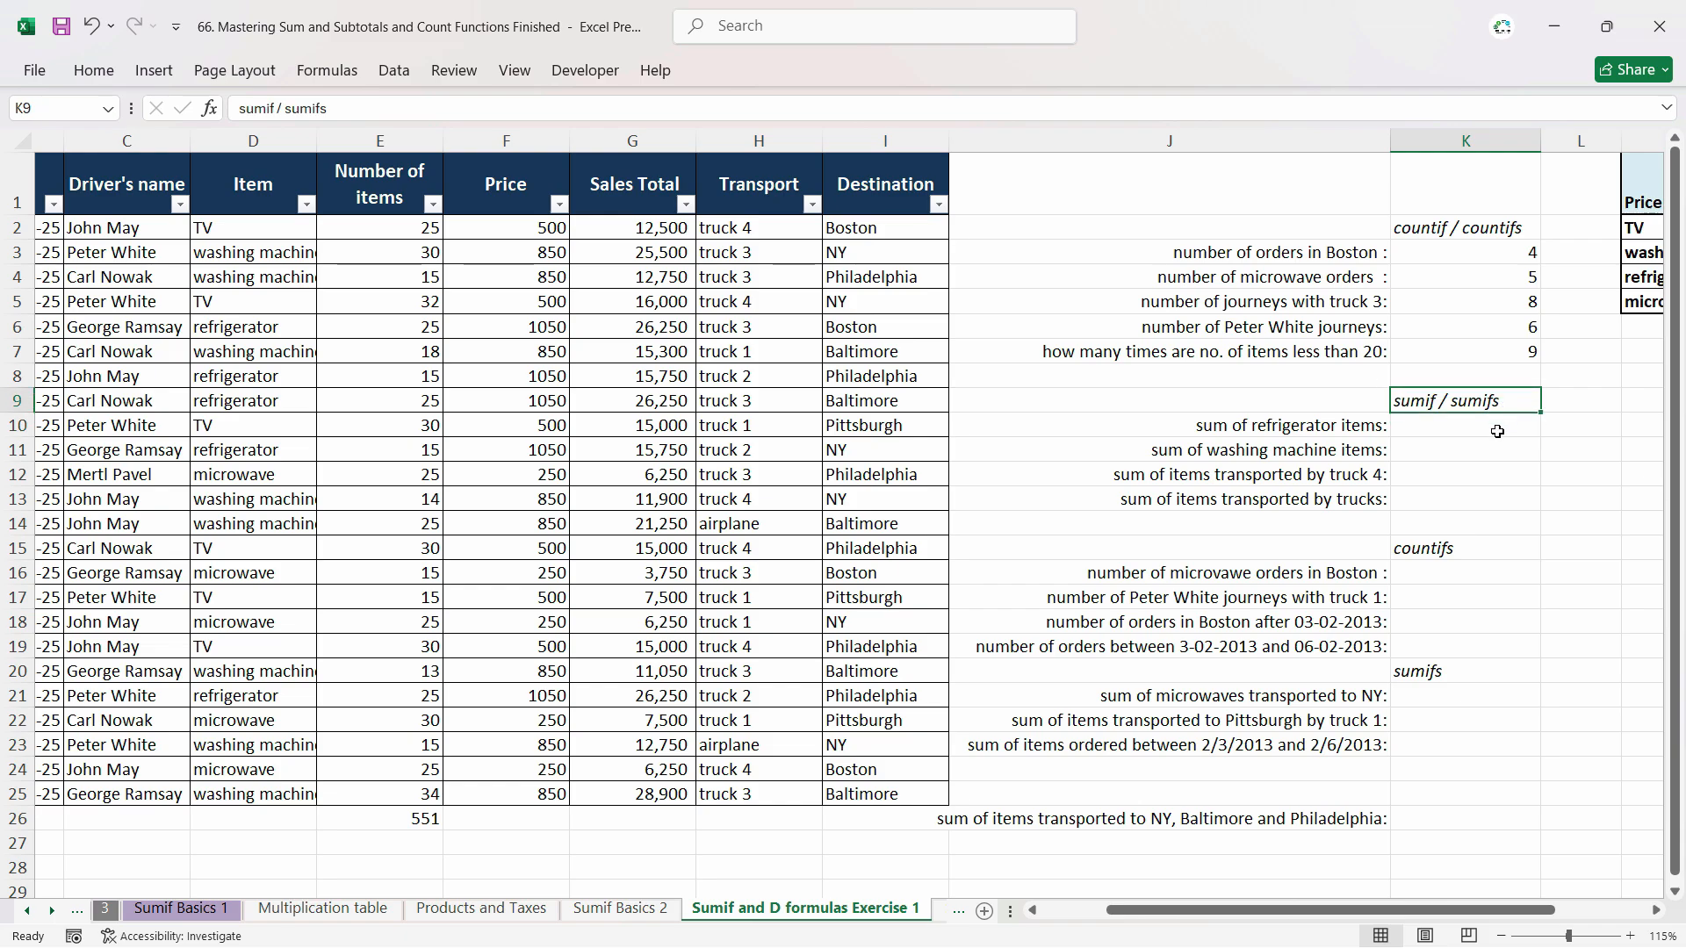
{"action": "left_click", "coordinate": [1497, 431]}
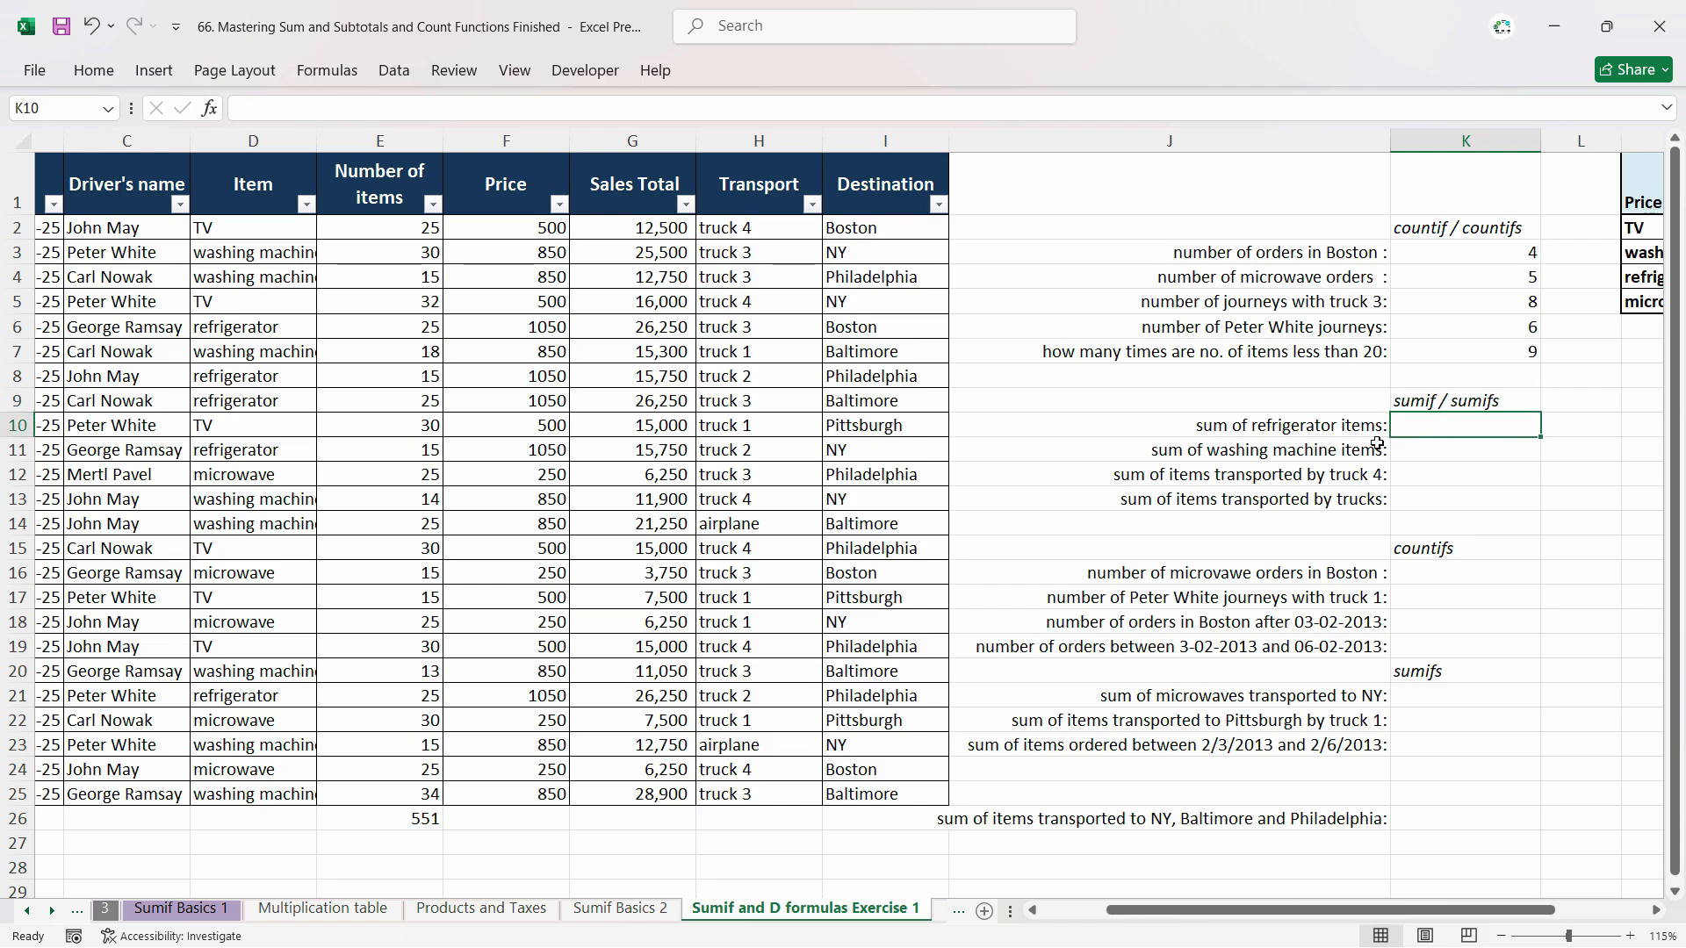
{"action": "left_click", "coordinate": [1319, 425]}
{"action": "left_click", "coordinate": [1496, 433]}
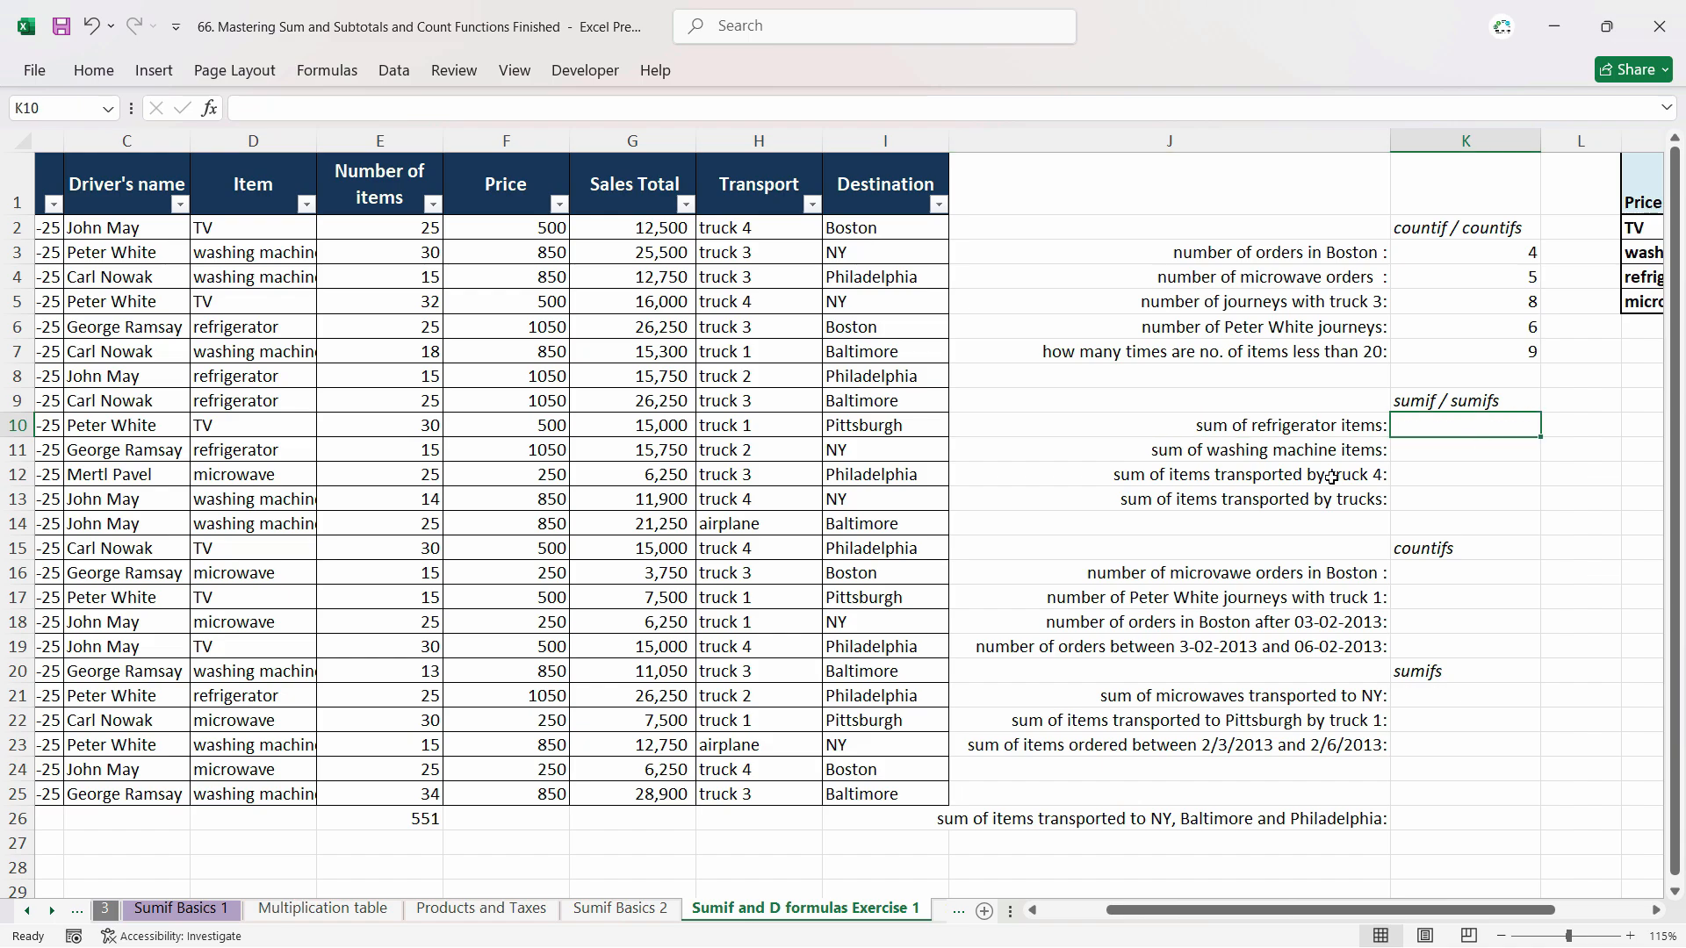
{"action": "left_click", "coordinate": [1261, 428]}
{"action": "left_click", "coordinate": [1457, 429]}
{"action": "left_click_drag", "start_coordinate": [234, 379], "coordinate": [232, 400]}
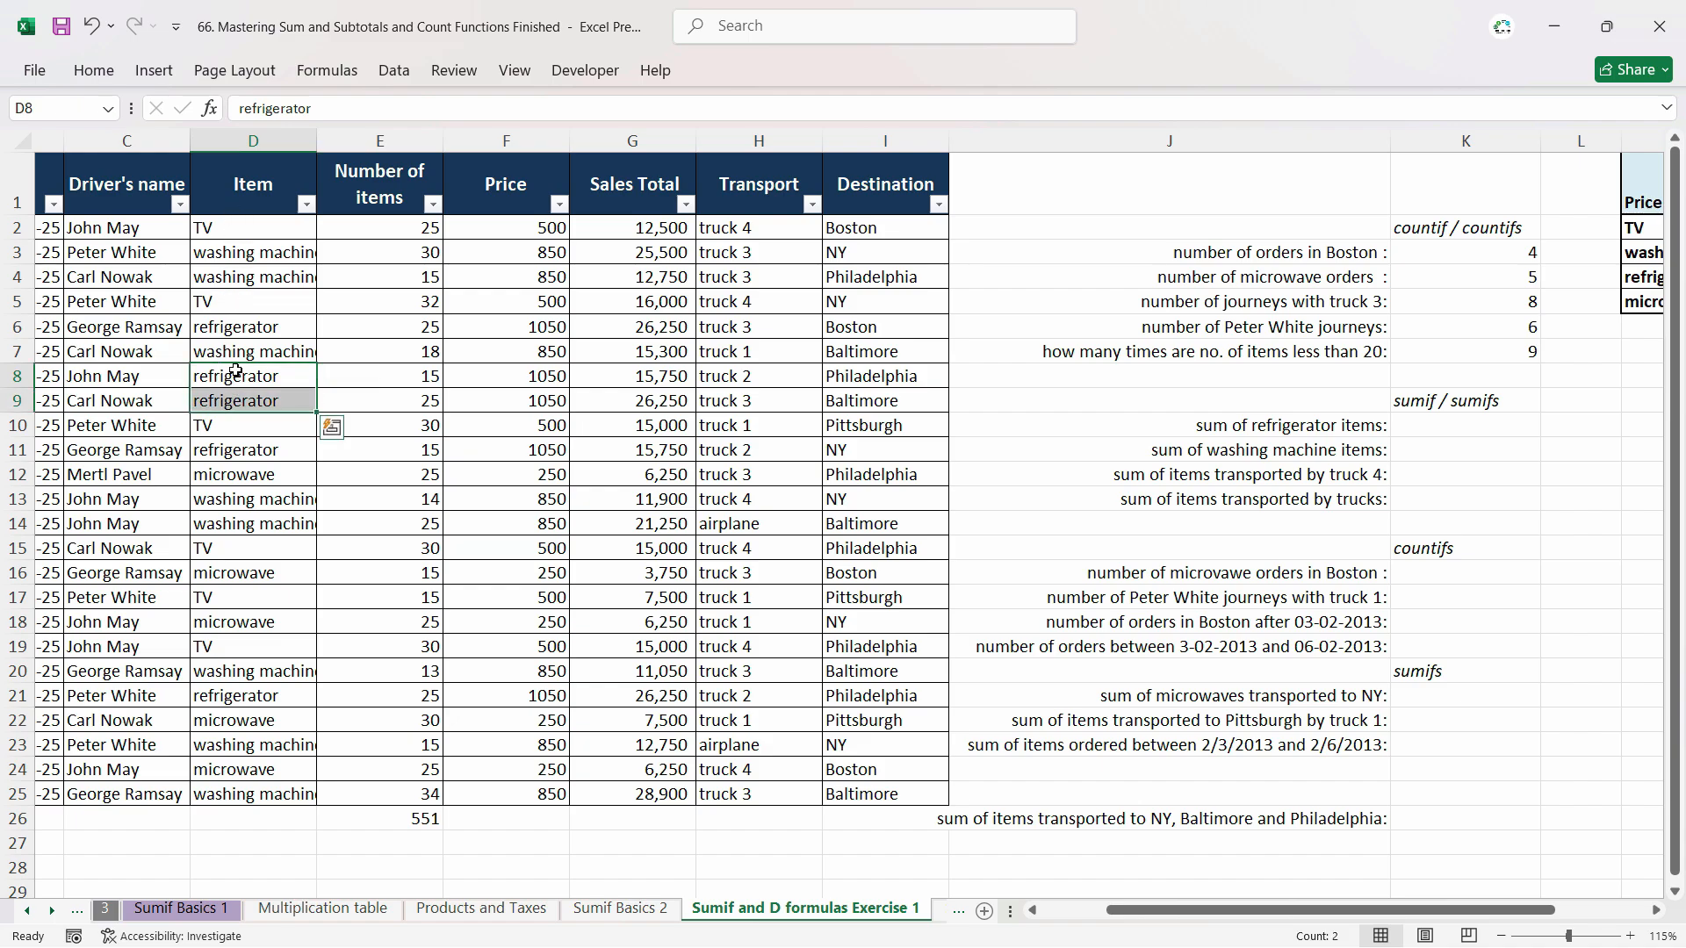
Step: Enter a SUMIF formula in K10 with the range Item, the criterion "Refrigerator" and the sum range Sales_Total
{"action": "left_click", "coordinate": [1497, 427]}
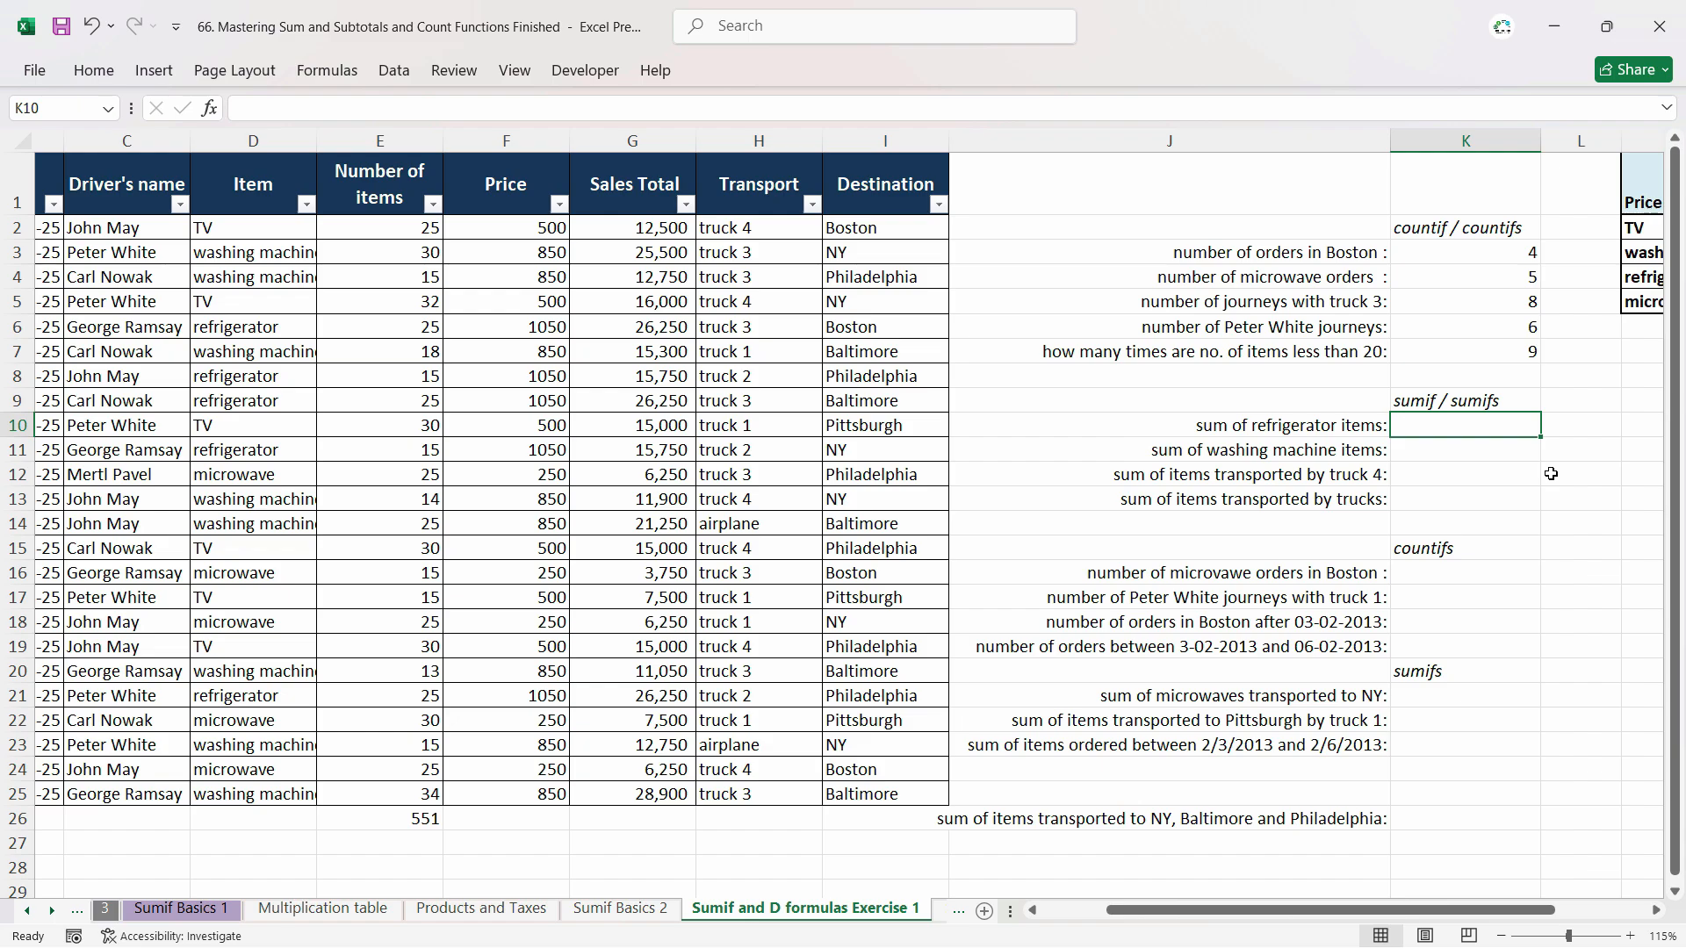
{"action": "type", "text": "=sumif"}
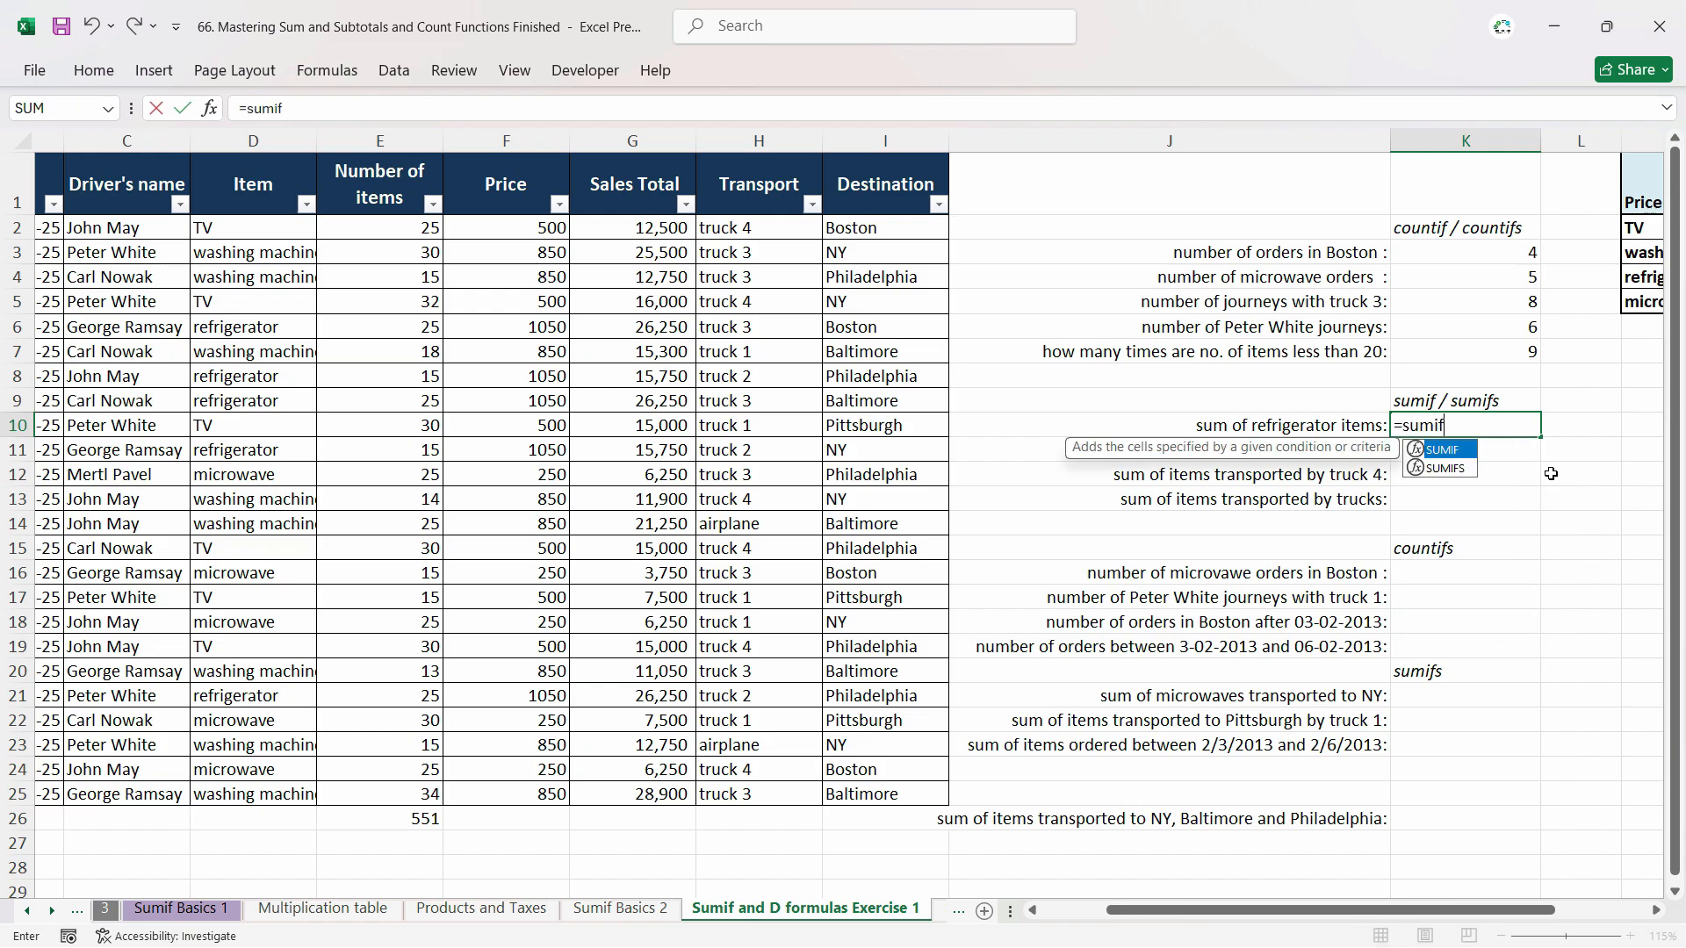
{"action": "key", "text": "Tab"}
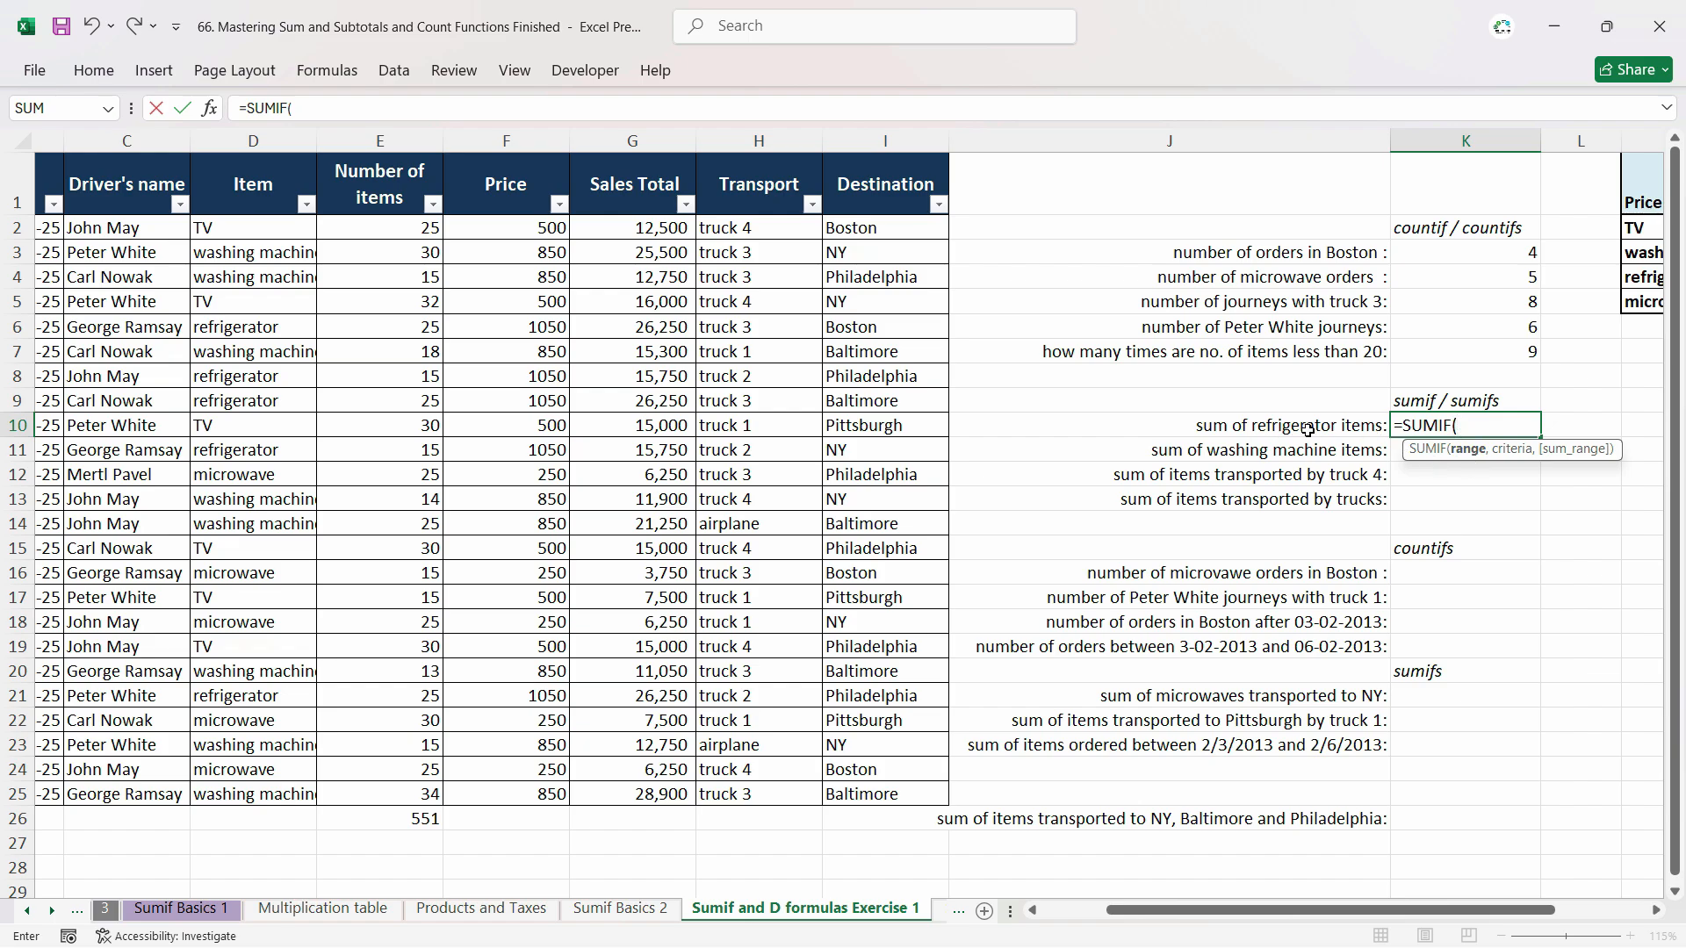
{"action": "type", "text": "Item"}
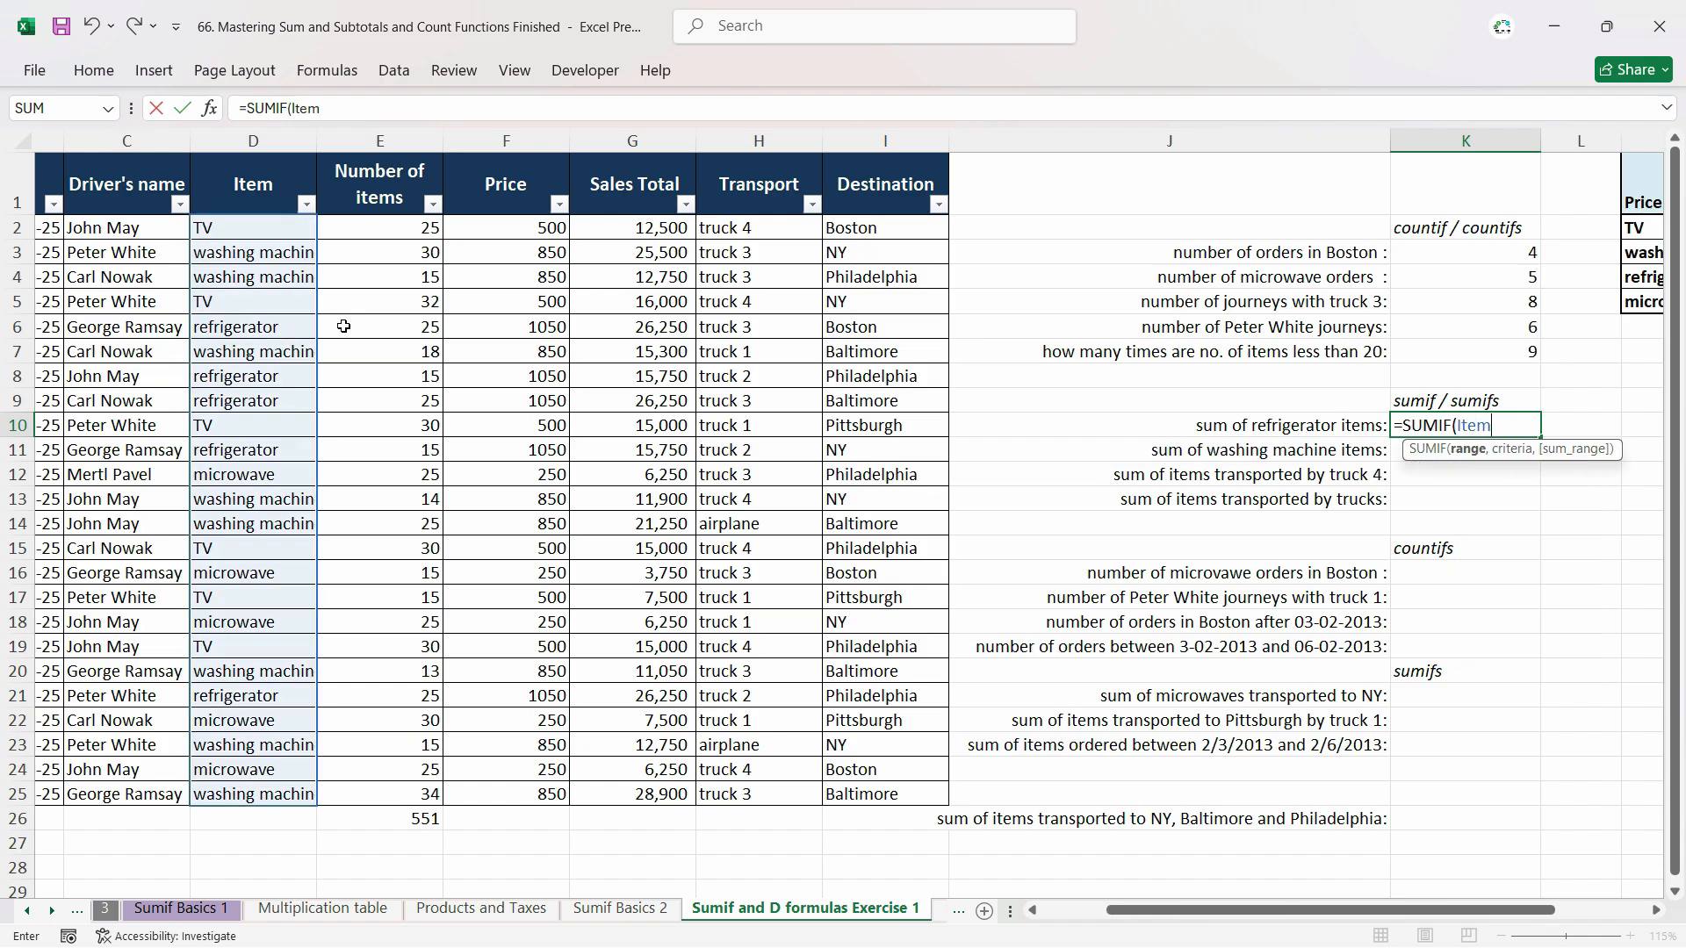
{"action": "type", "text": ","}
{"action": "type", "text": "\"Re"}
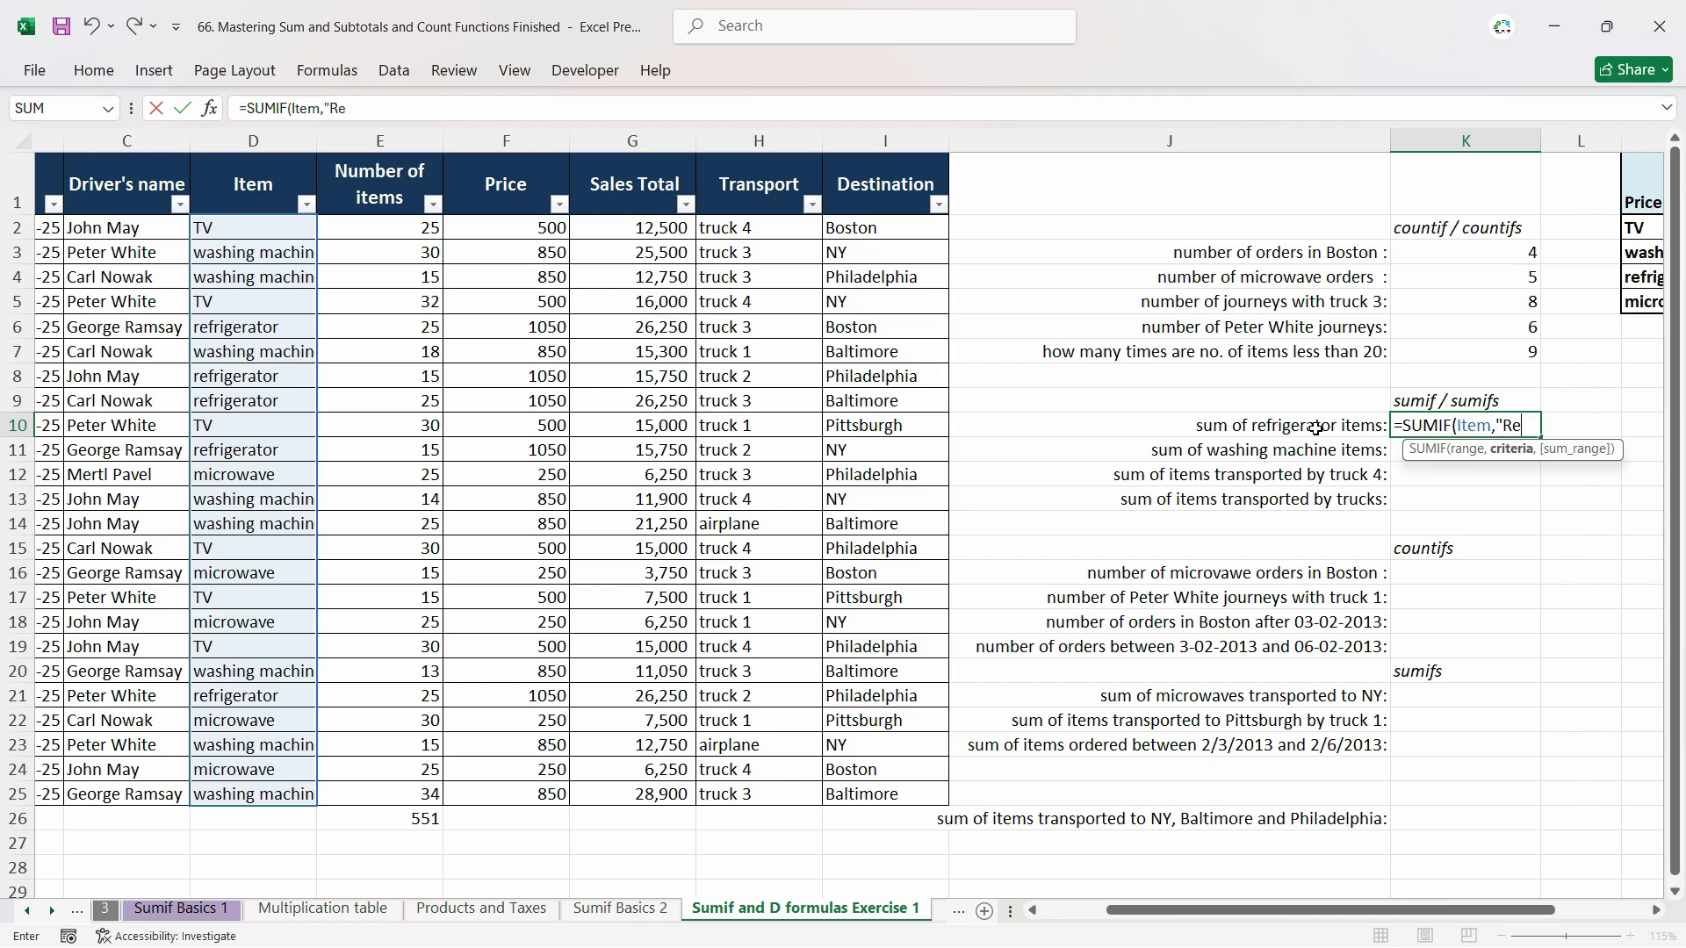
{"action": "type", "text": "frigerato"}
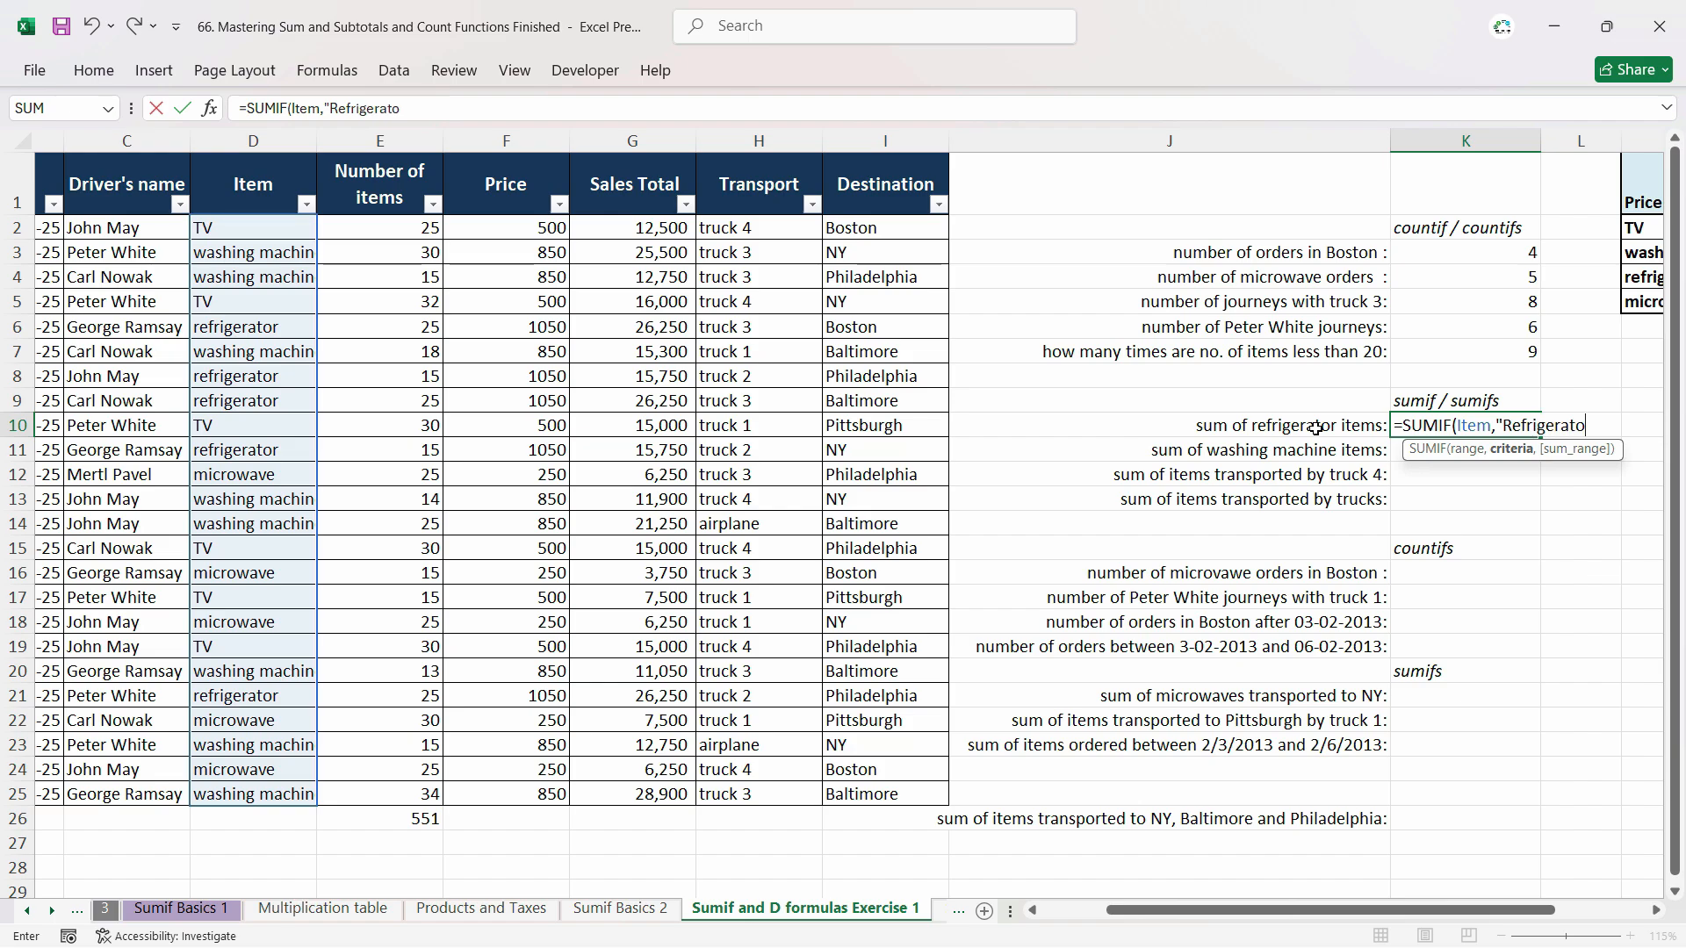
{"action": "type", "text": "r\","}
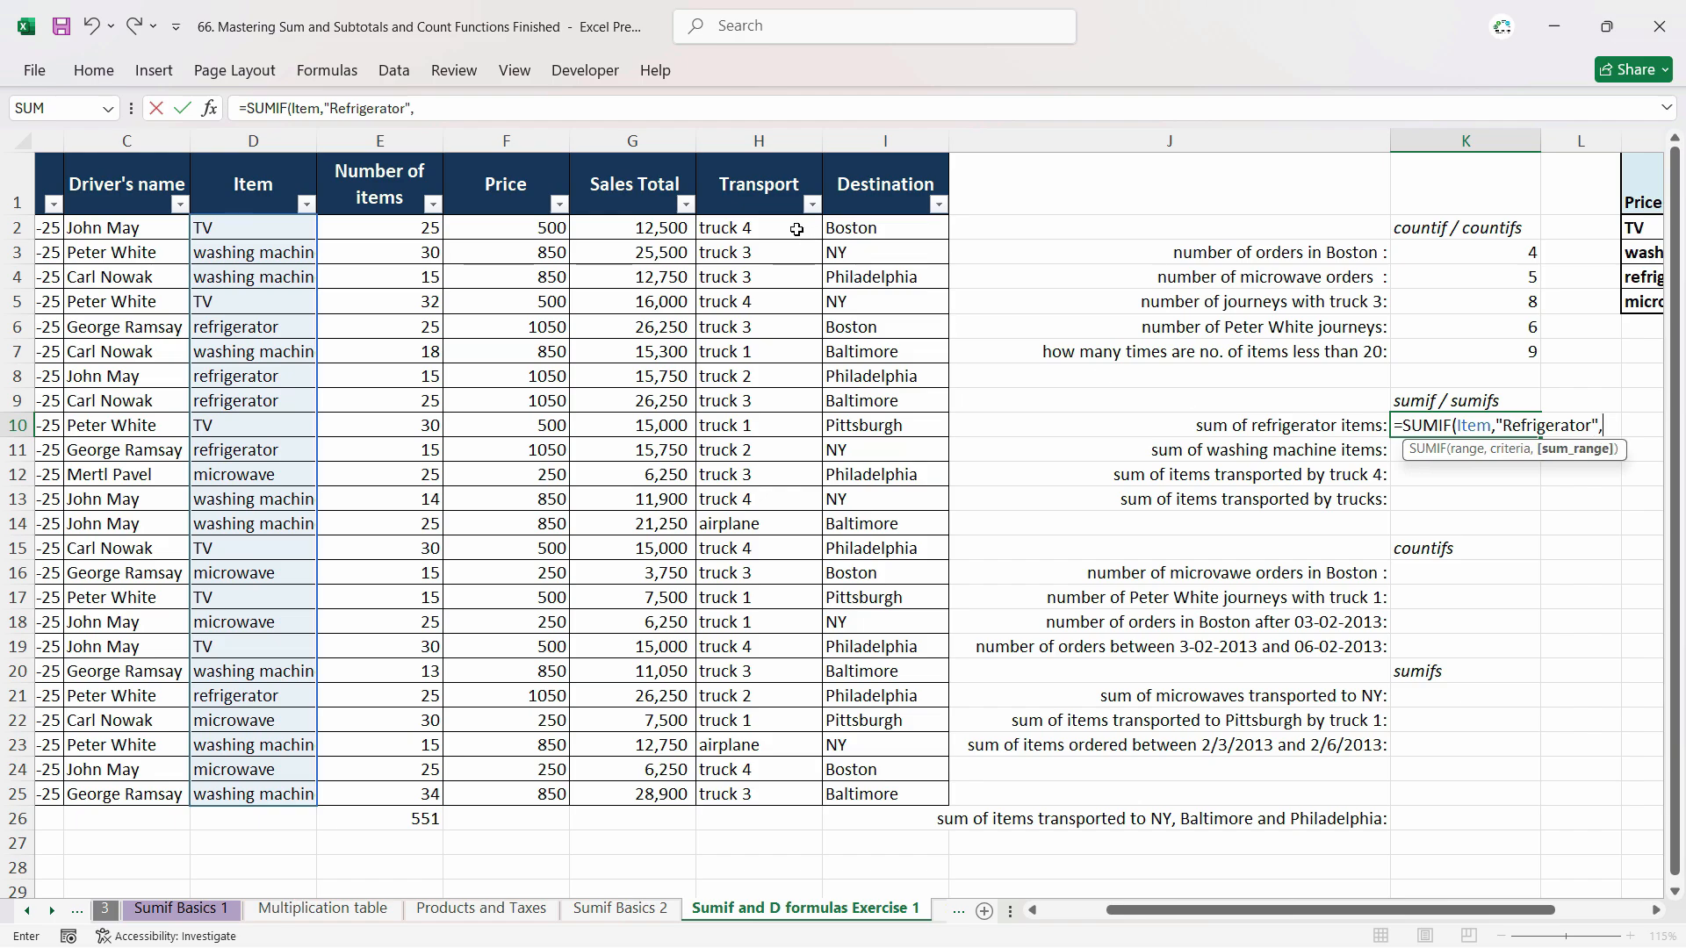
{"action": "type", "text": "sa"}
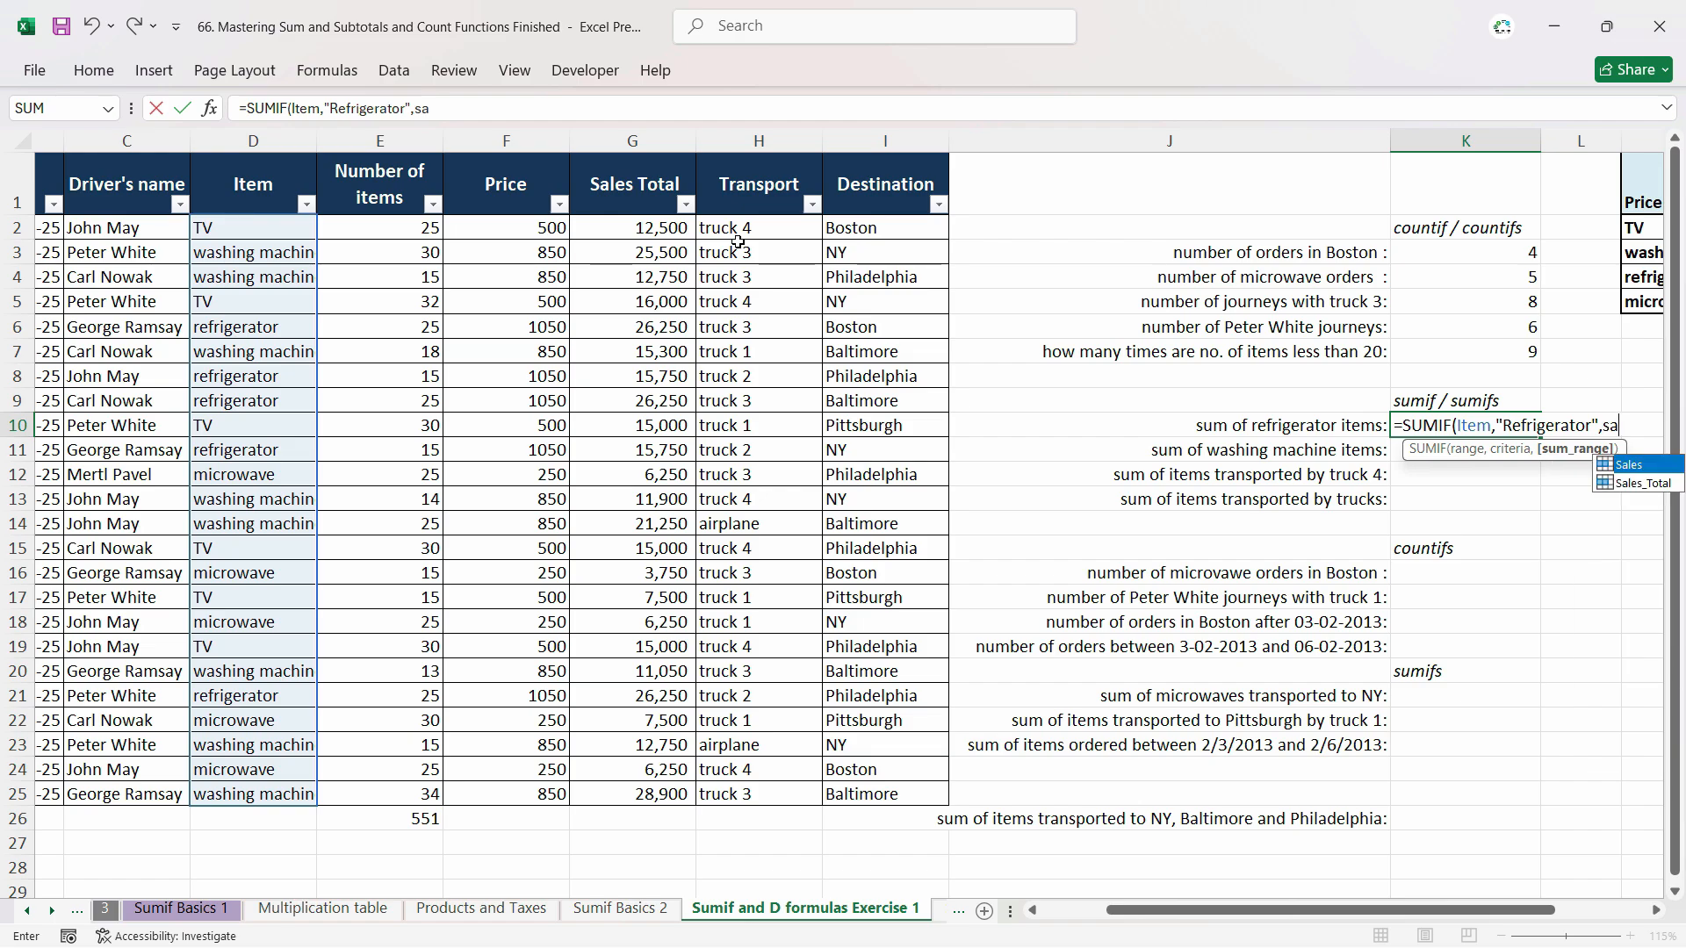
{"action": "key", "text": "Down"}
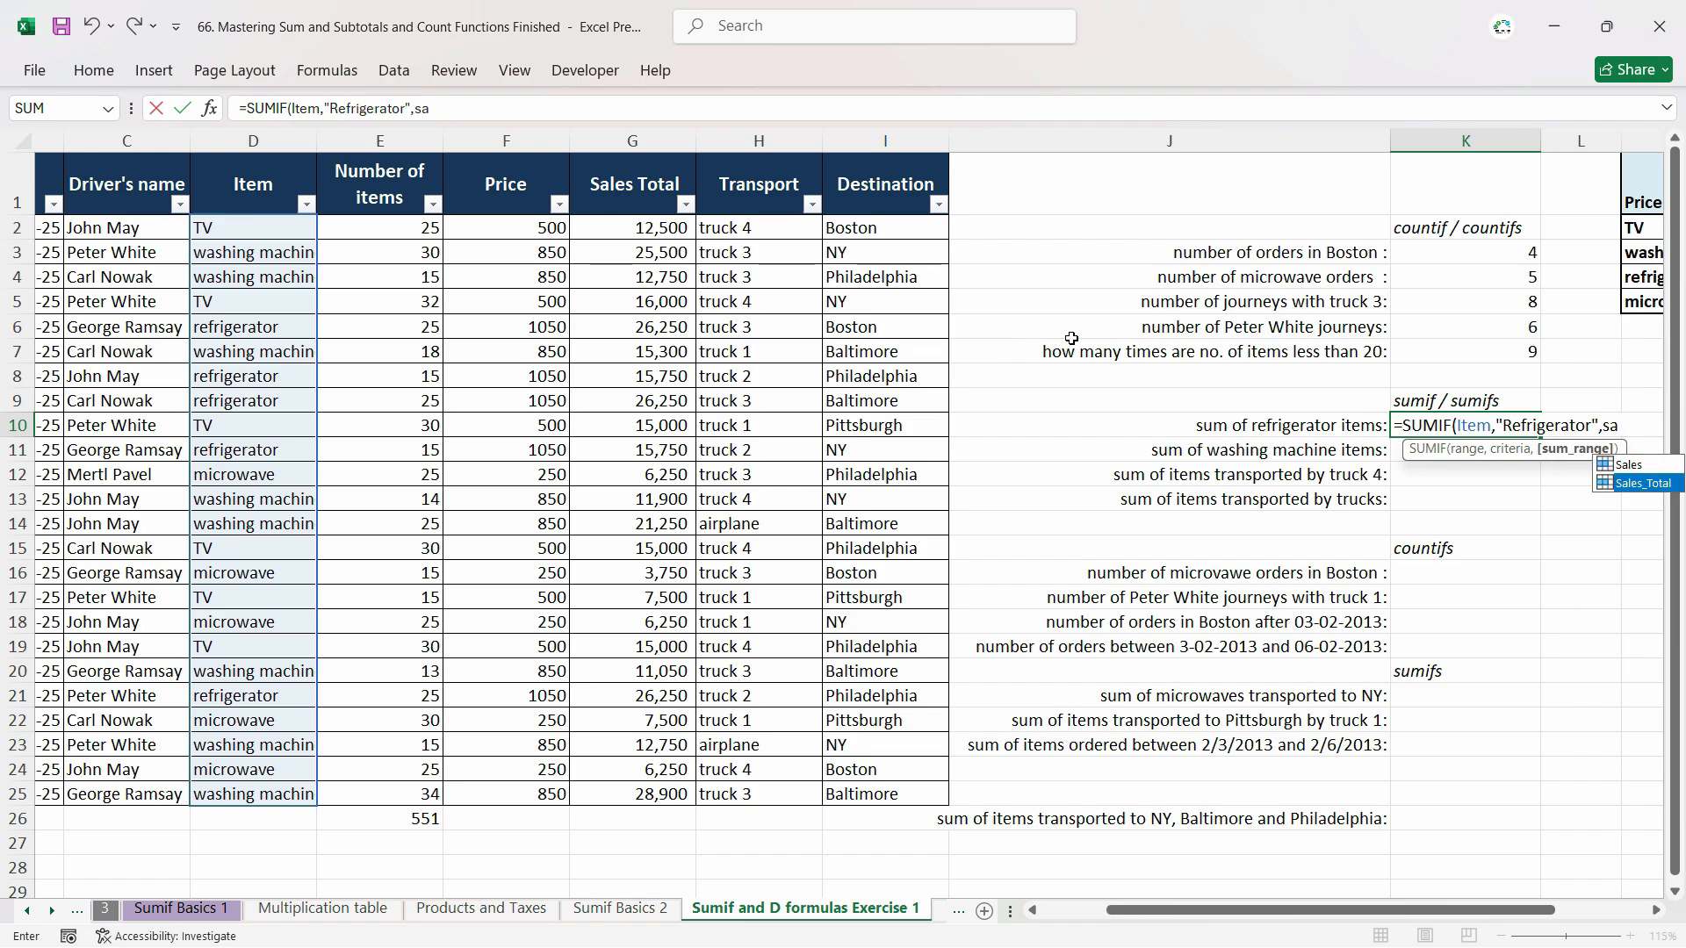
{"action": "double_click", "coordinate": [1638, 483]}
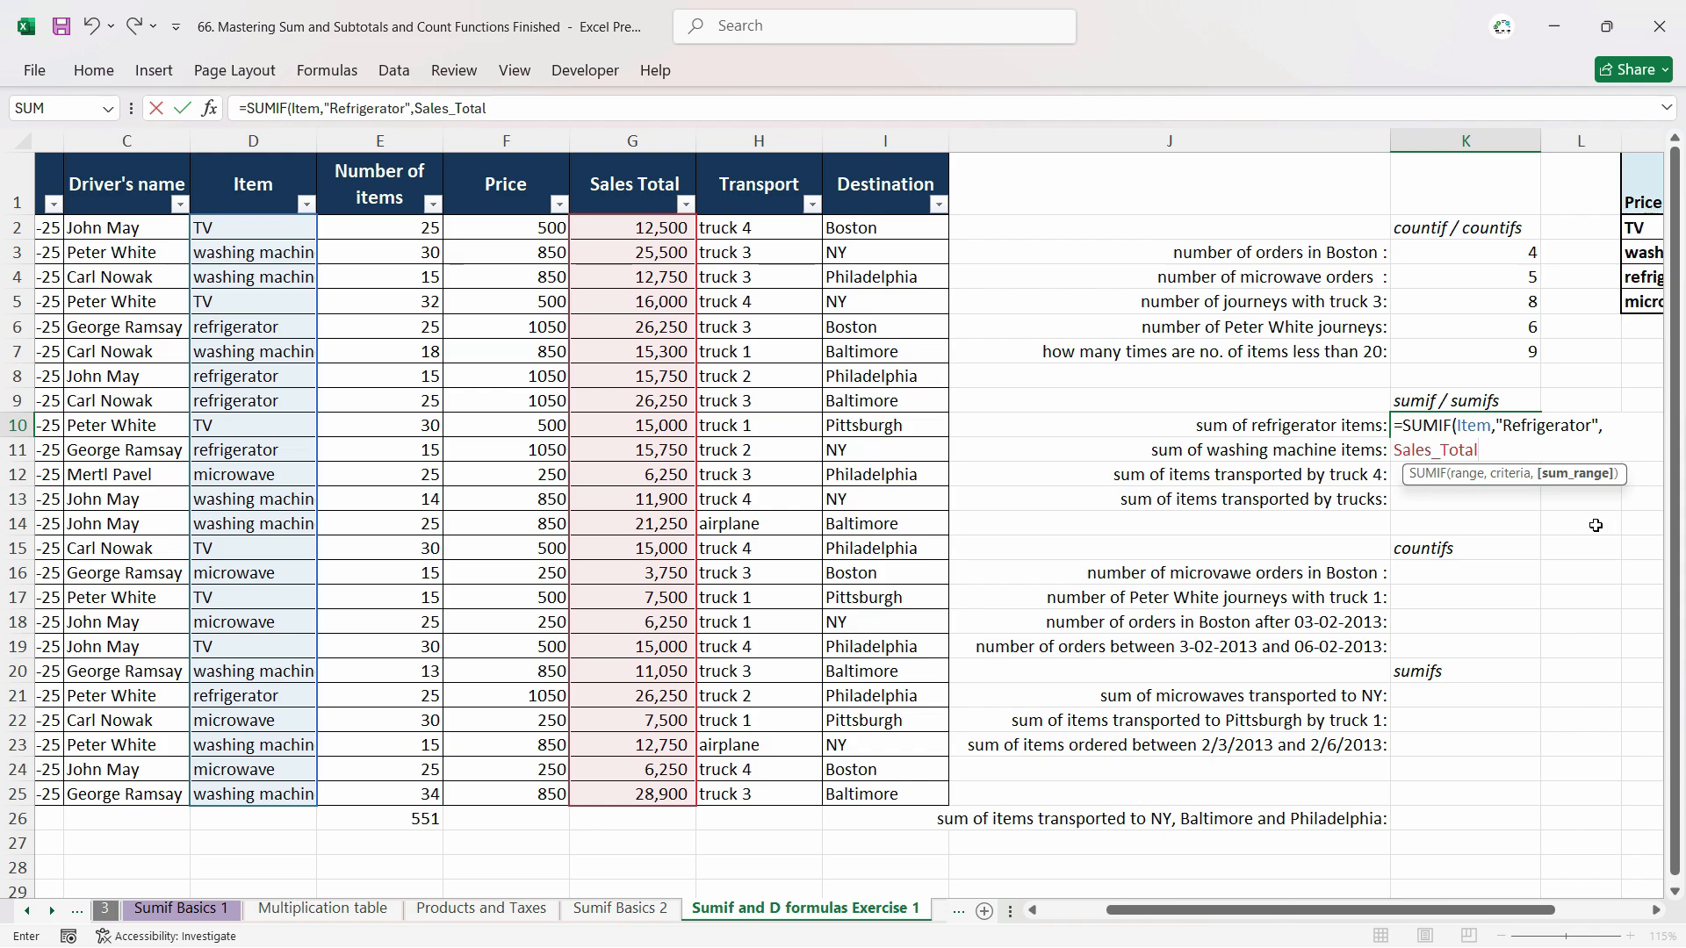
{"action": "key", "text": "Return"}
{"action": "left_click", "coordinate": [1520, 430]}
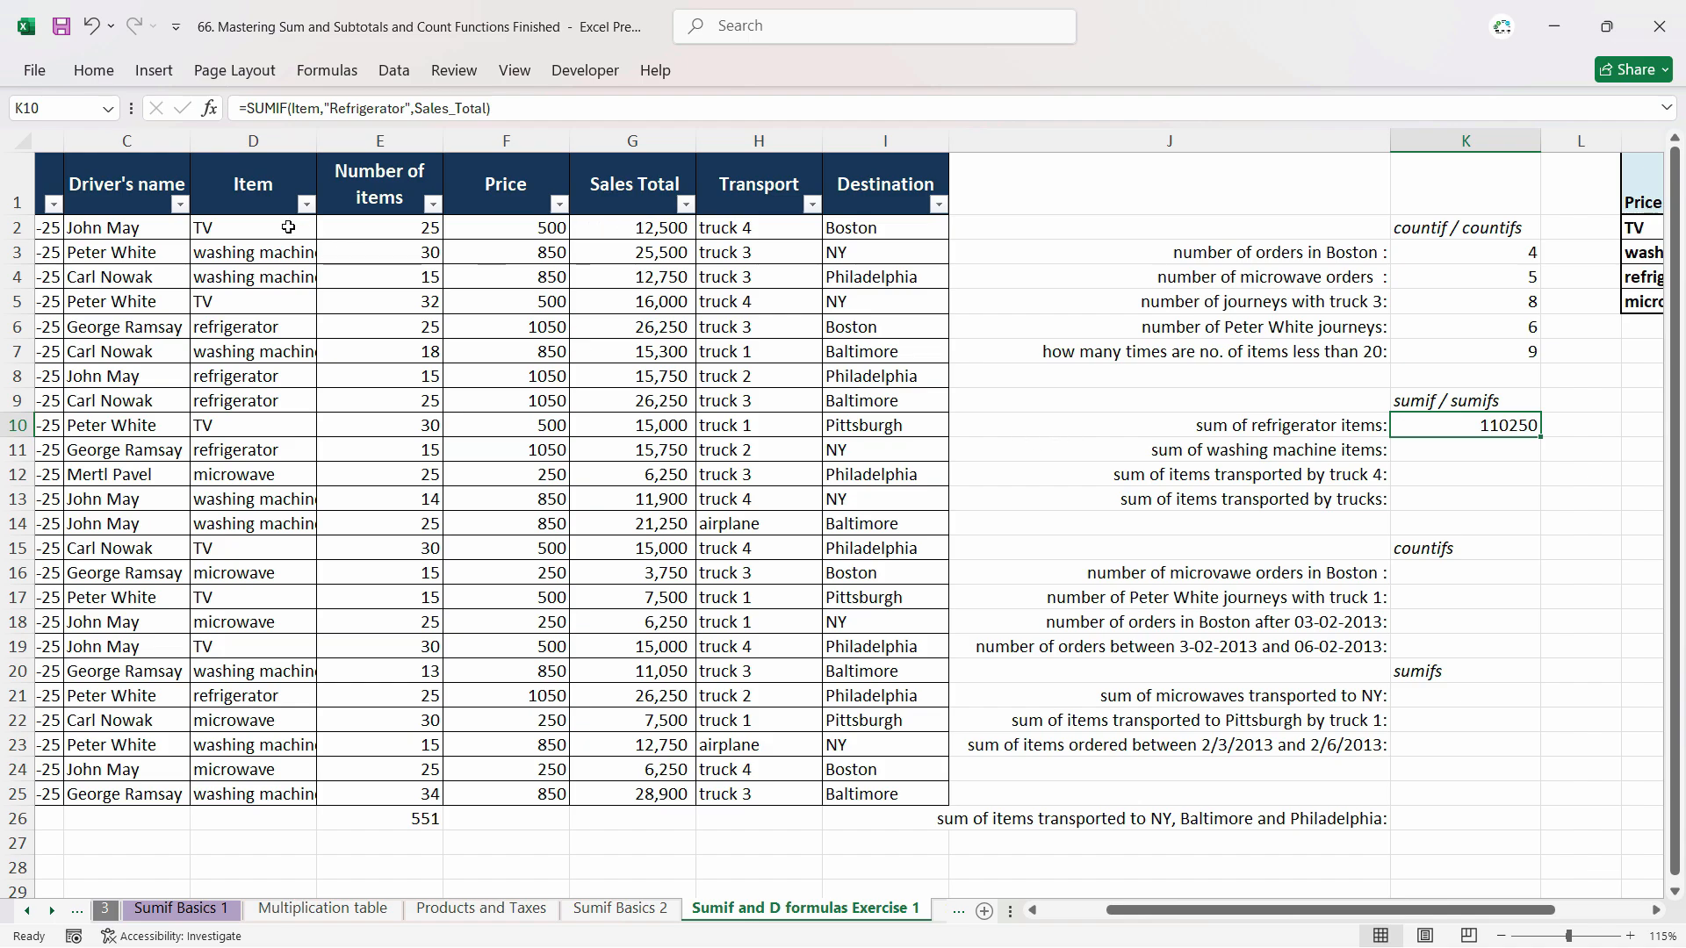
Step: Filter the Item column to refrigerator only and select the filtered Sales Total values to check their sum
{"action": "left_click", "coordinate": [303, 204]}
{"action": "left_click", "coordinate": [84, 488]}
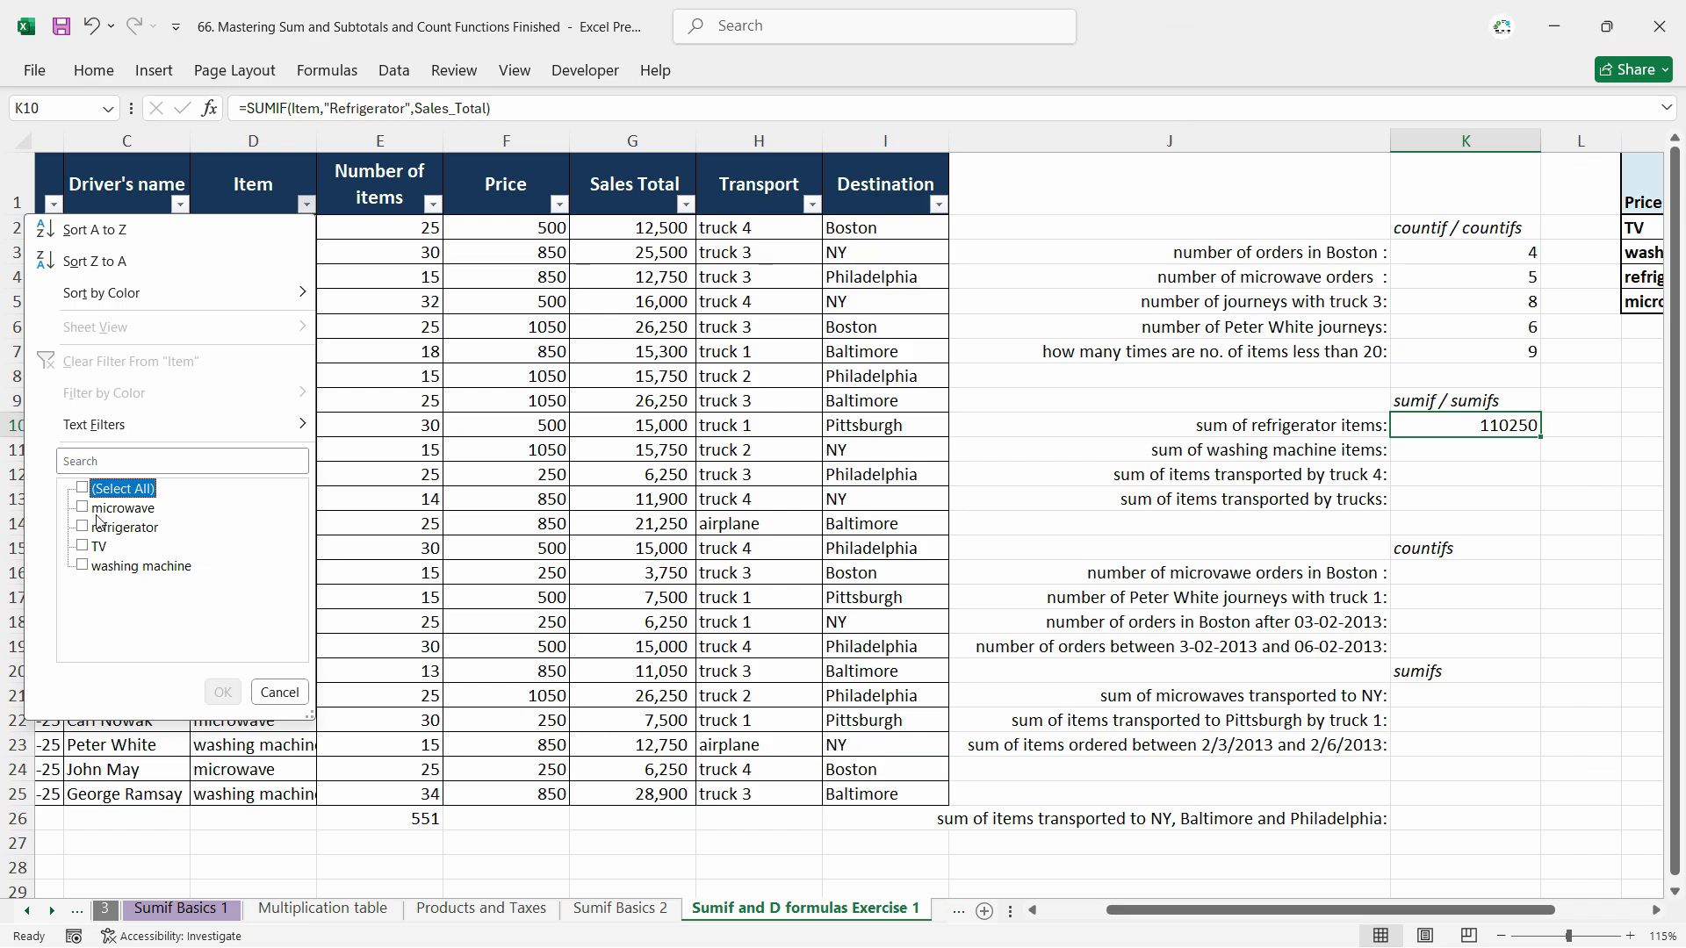
{"action": "left_click", "coordinate": [83, 527]}
{"action": "left_click", "coordinate": [222, 692]}
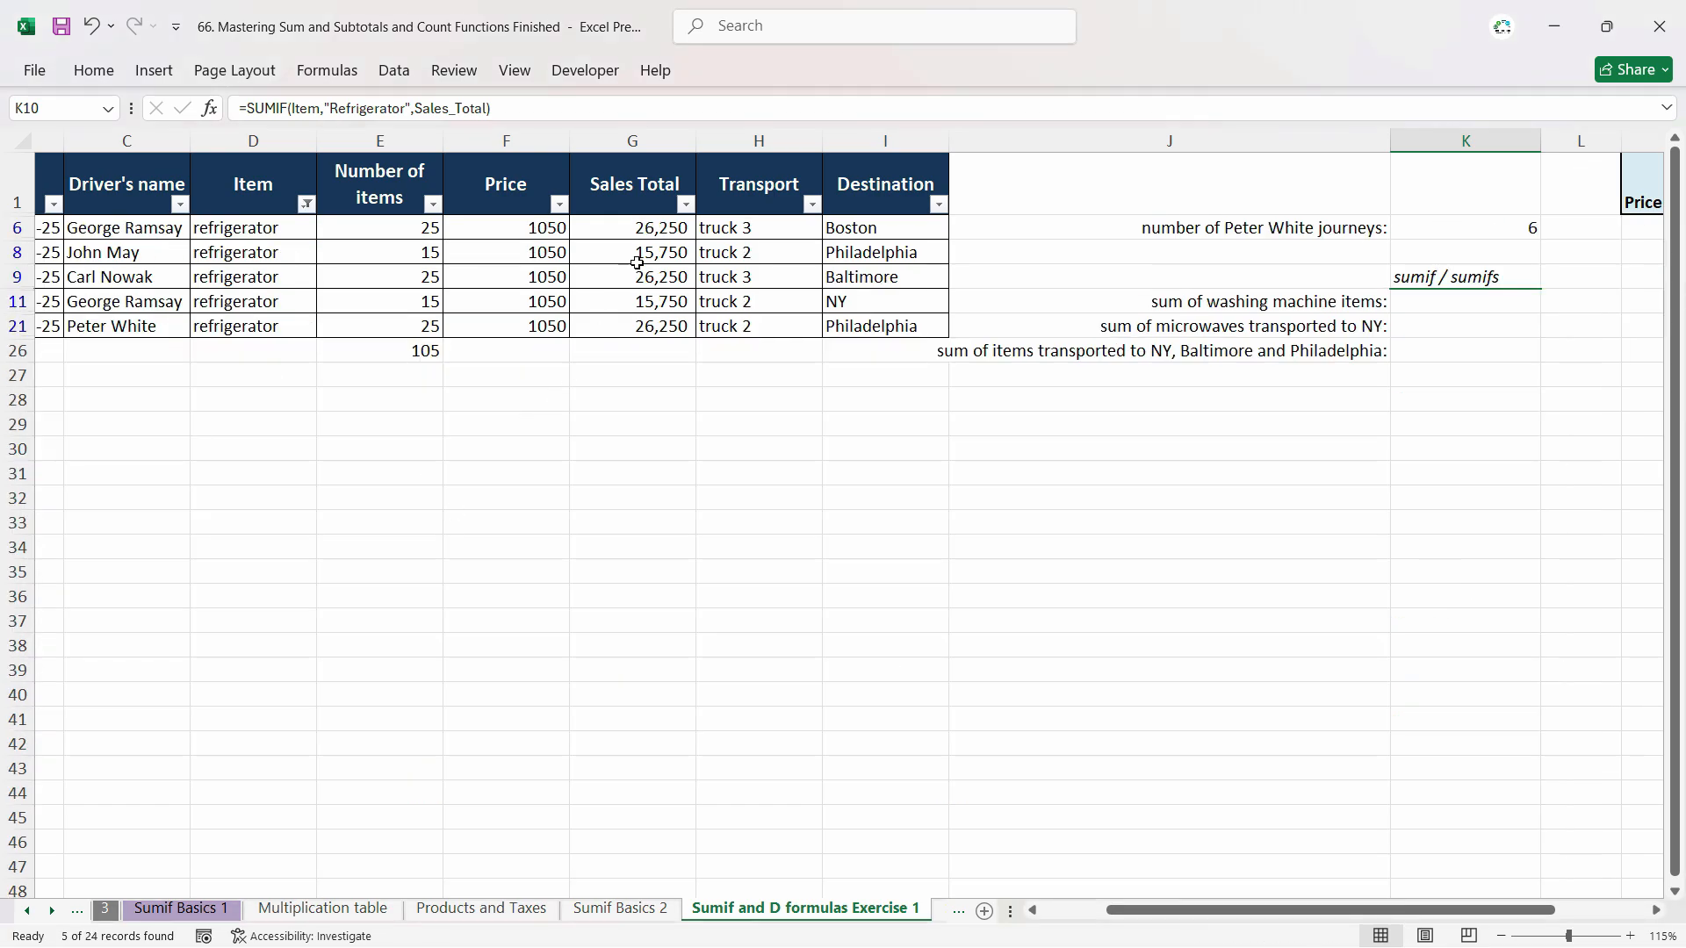
{"action": "left_click", "coordinate": [650, 235]}
{"action": "key", "text": "ctrl+shift+Down"}
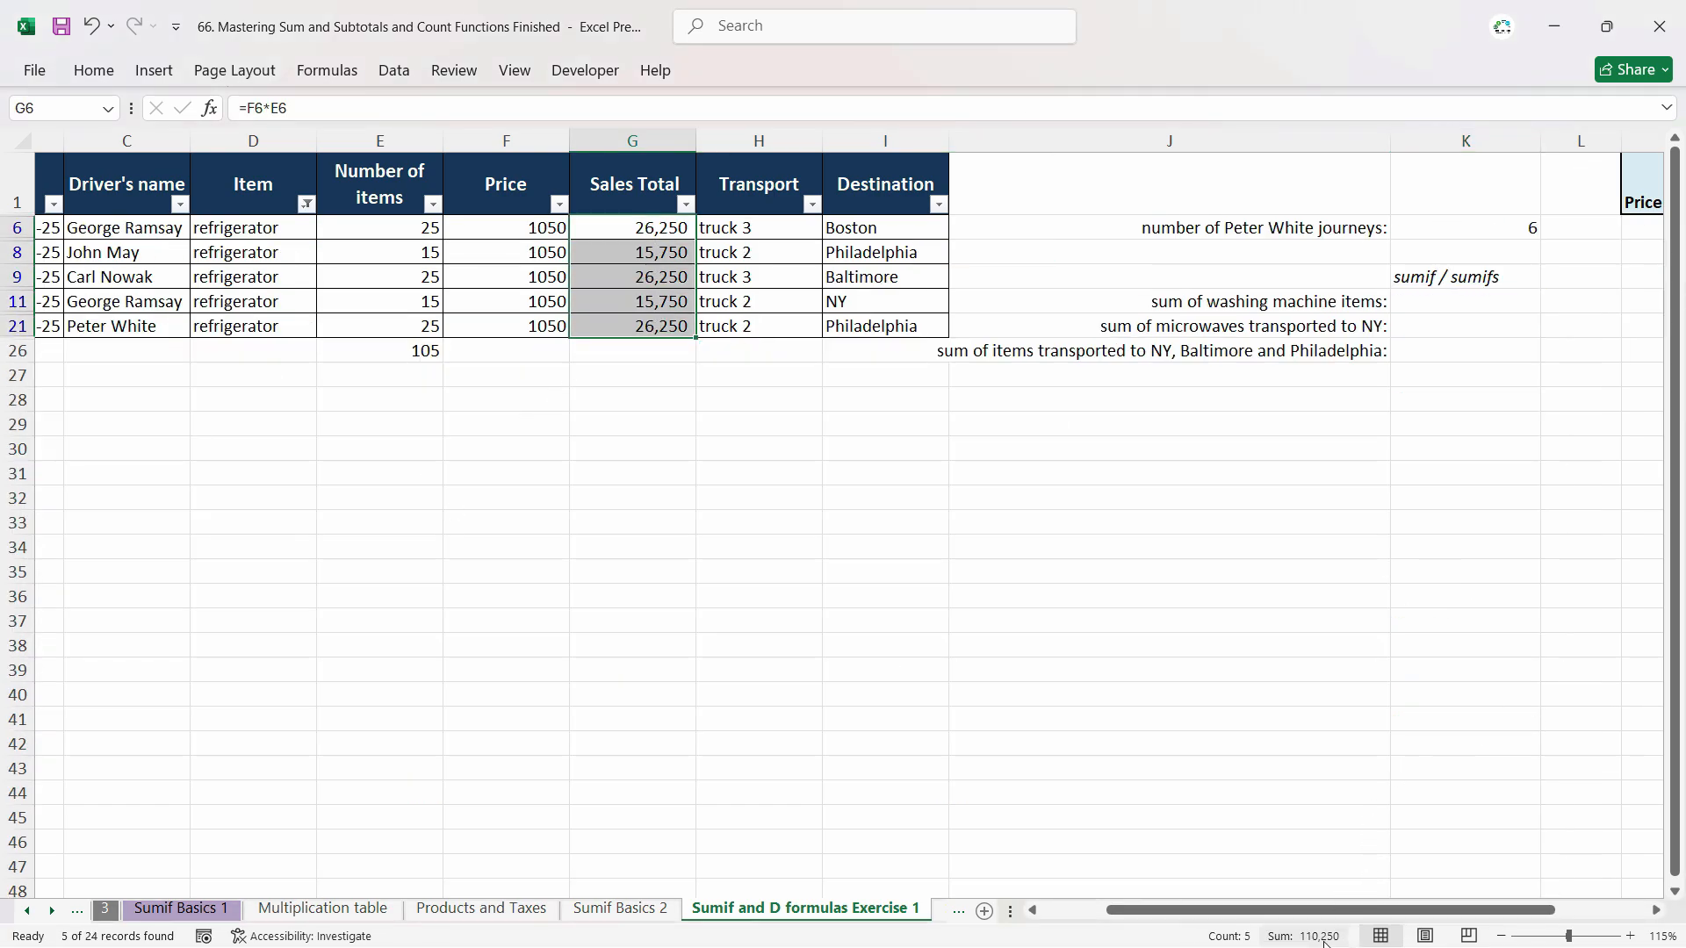
Step: Dismiss the quick analysis options and clear the filter from the Item column
{"action": "key", "text": "ctrl+q"}
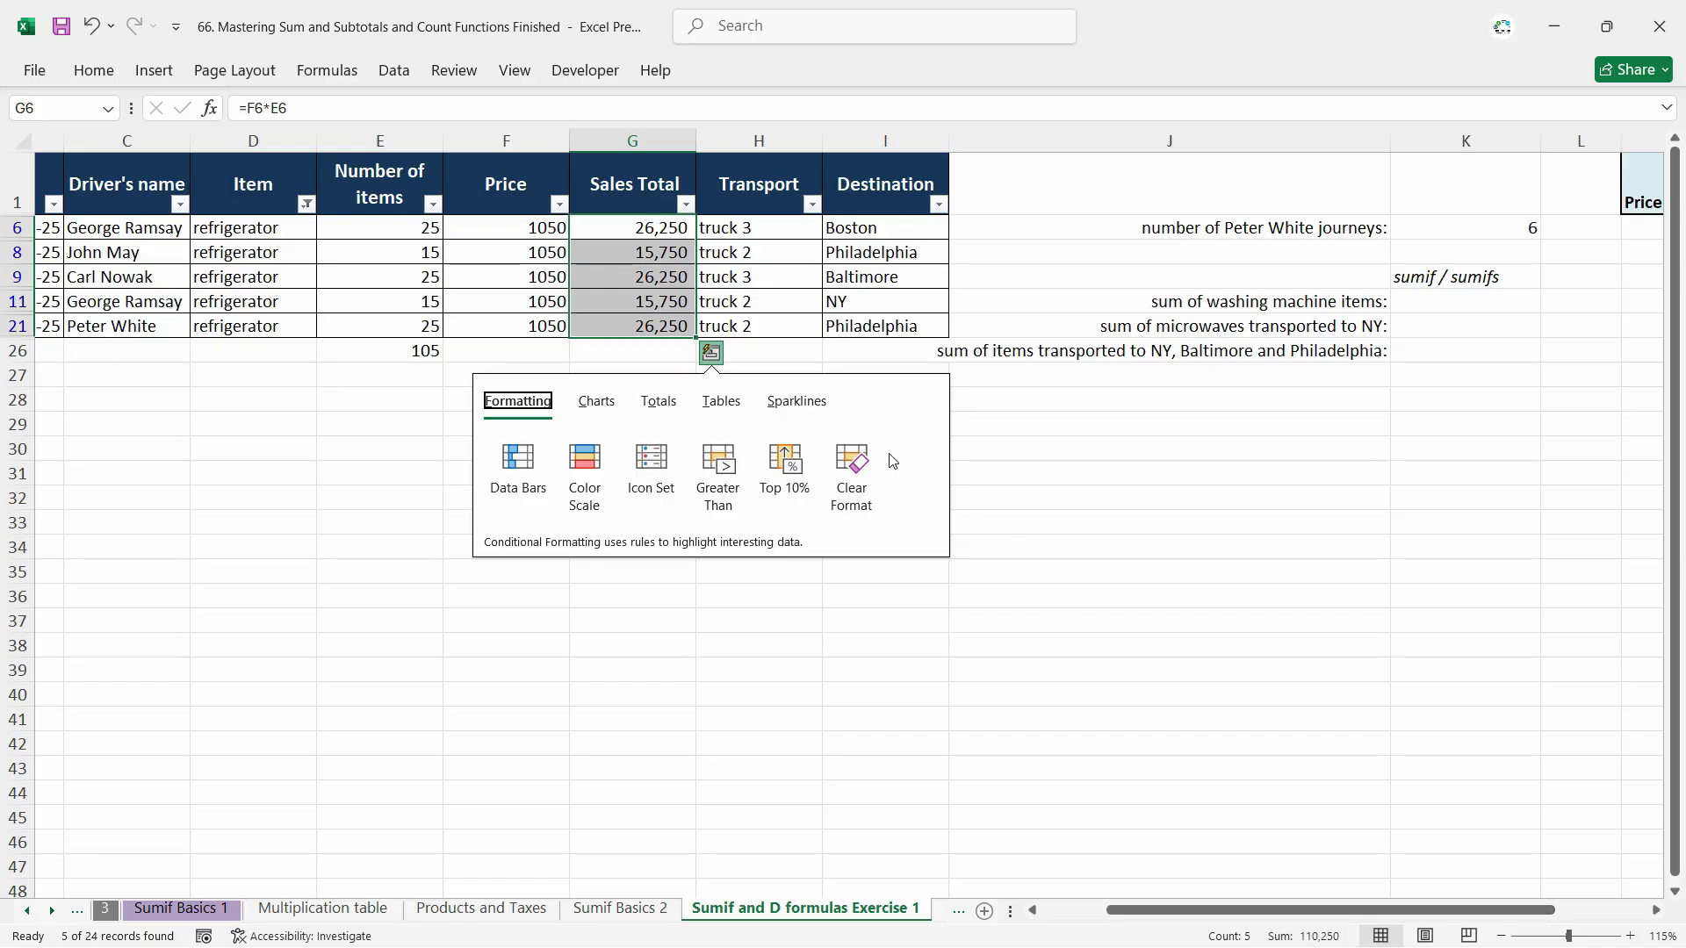
{"action": "left_click", "coordinate": [598, 325]}
{"action": "left_click", "coordinate": [307, 203]}
{"action": "left_click", "coordinate": [237, 360]}
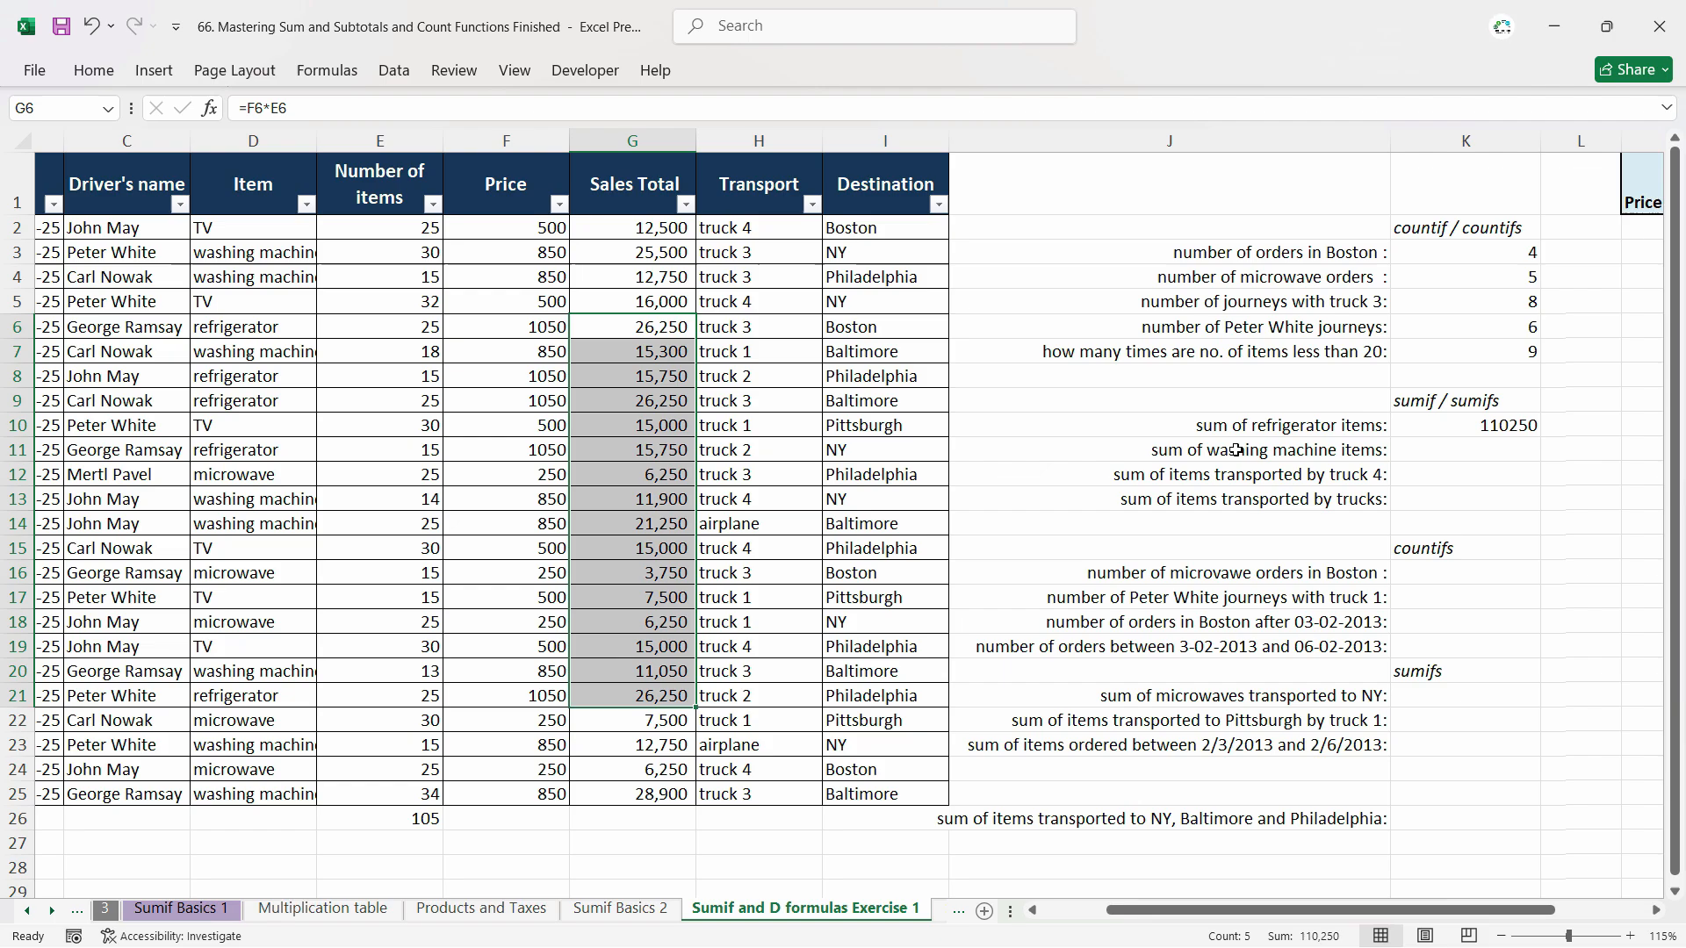
Step: Format the refrigerator sum in K10 with comma style and no decimal places
{"action": "left_click", "coordinate": [1514, 432]}
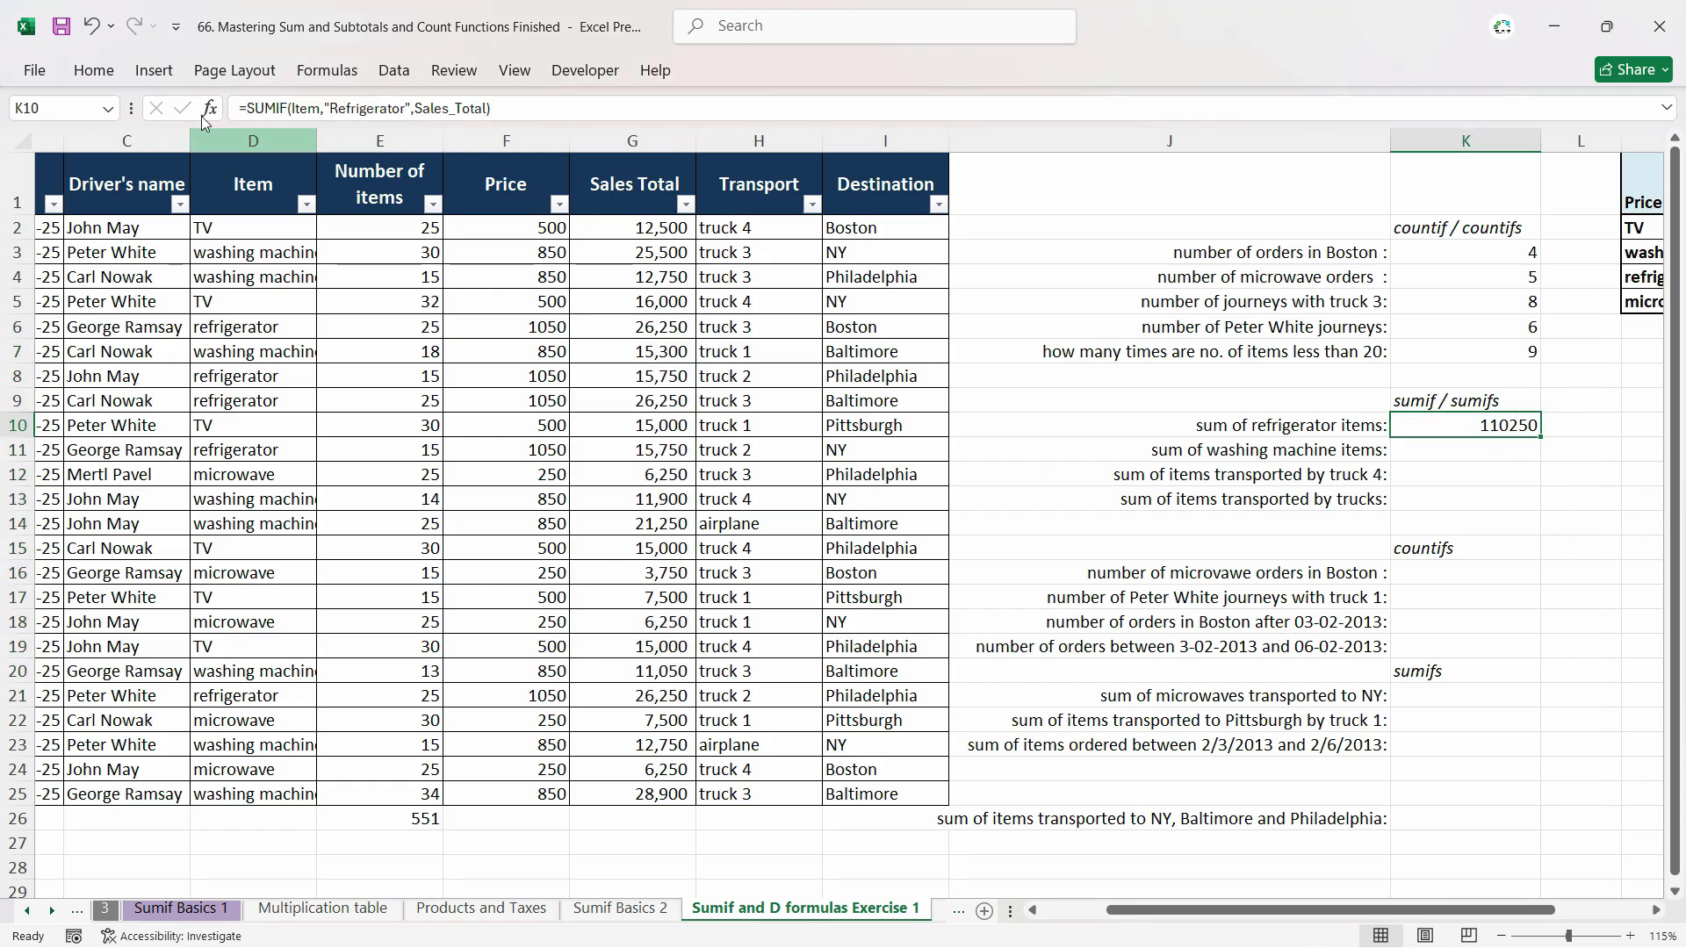
{"action": "left_click", "coordinate": [94, 71]}
{"action": "left_click", "coordinate": [828, 147]}
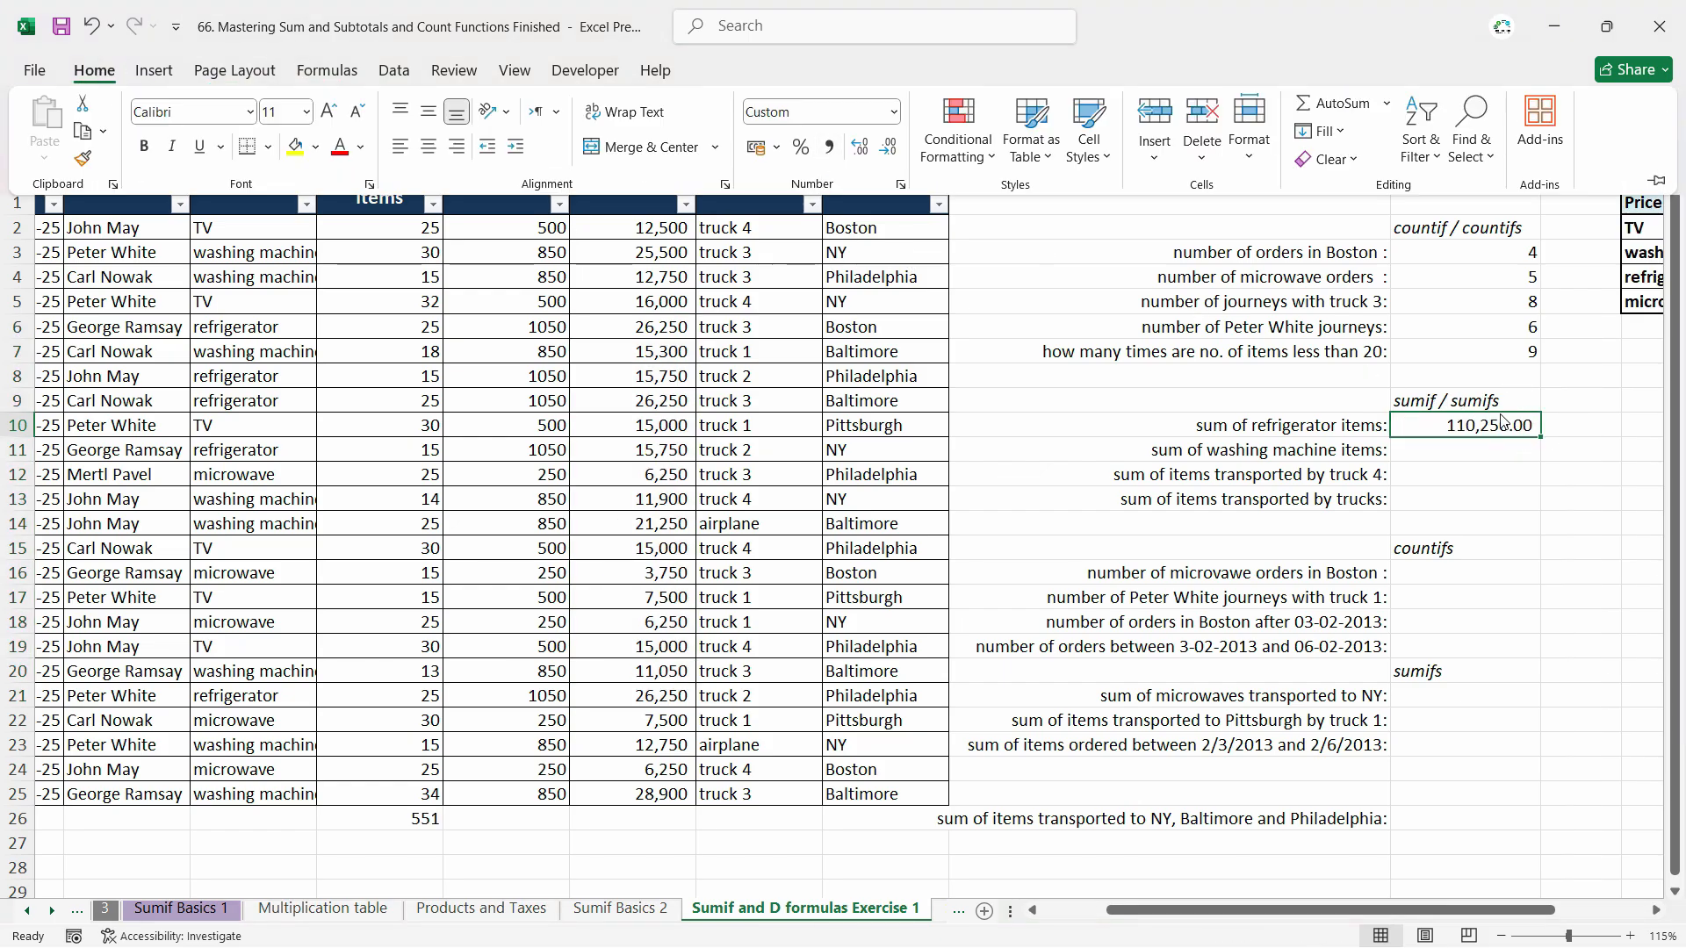
{"action": "left_click", "coordinate": [859, 147]}
{"action": "left_click", "coordinate": [860, 147]}
{"action": "left_click", "coordinate": [888, 146]}
{"action": "left_click", "coordinate": [888, 146]}
{"action": "left_click", "coordinate": [888, 147]}
{"action": "left_click", "coordinate": [888, 146]}
Step: Enter a SUMIF formula in K11 with the range Item, the criterion "Washing Machine" and the sum range Sales_Total
{"action": "left_click", "coordinate": [1515, 452]}
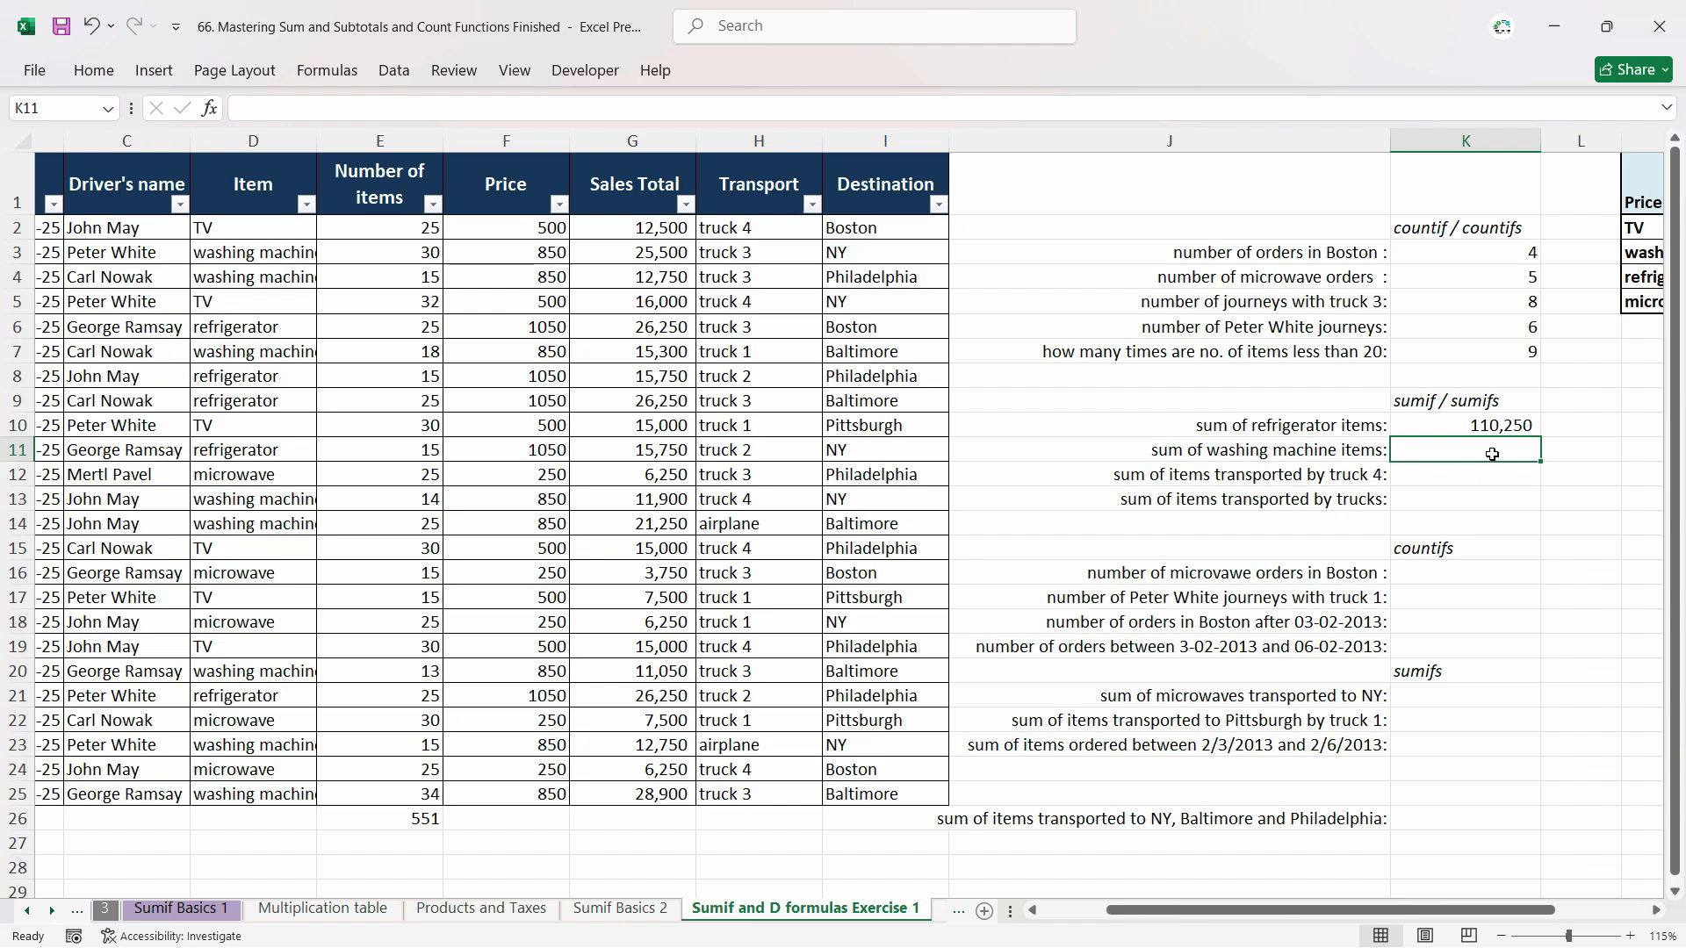
{"action": "type", "text": "=sumif"}
{"action": "double_click", "coordinate": [1454, 474]}
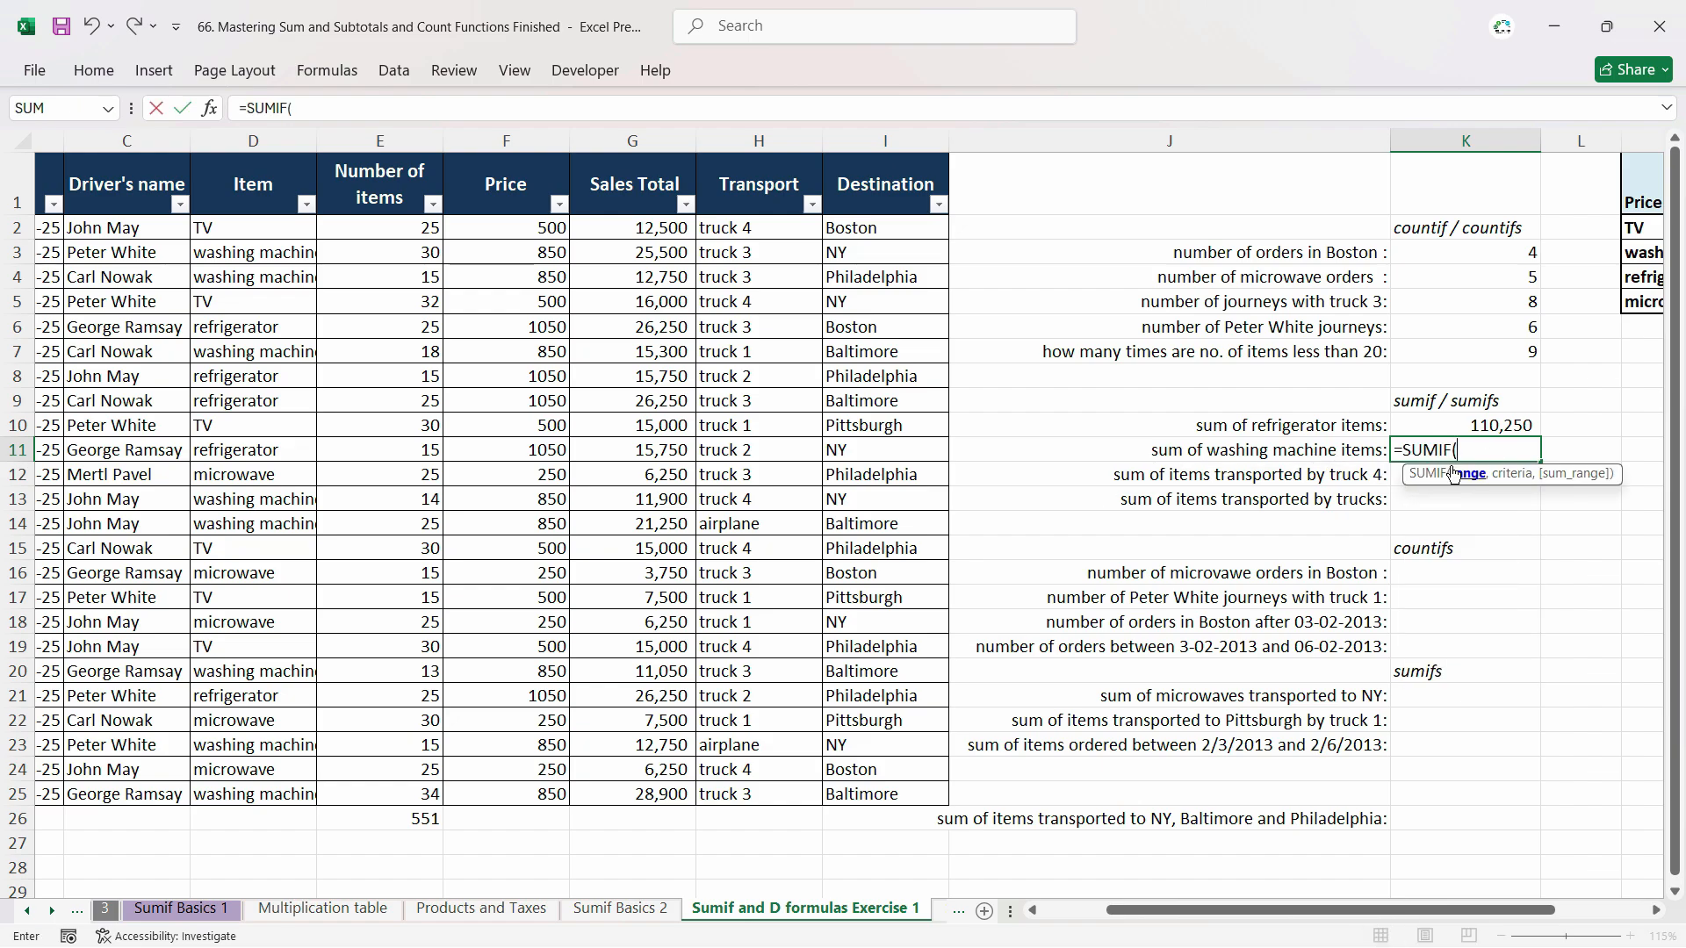
{"action": "type", "text": "ite"}
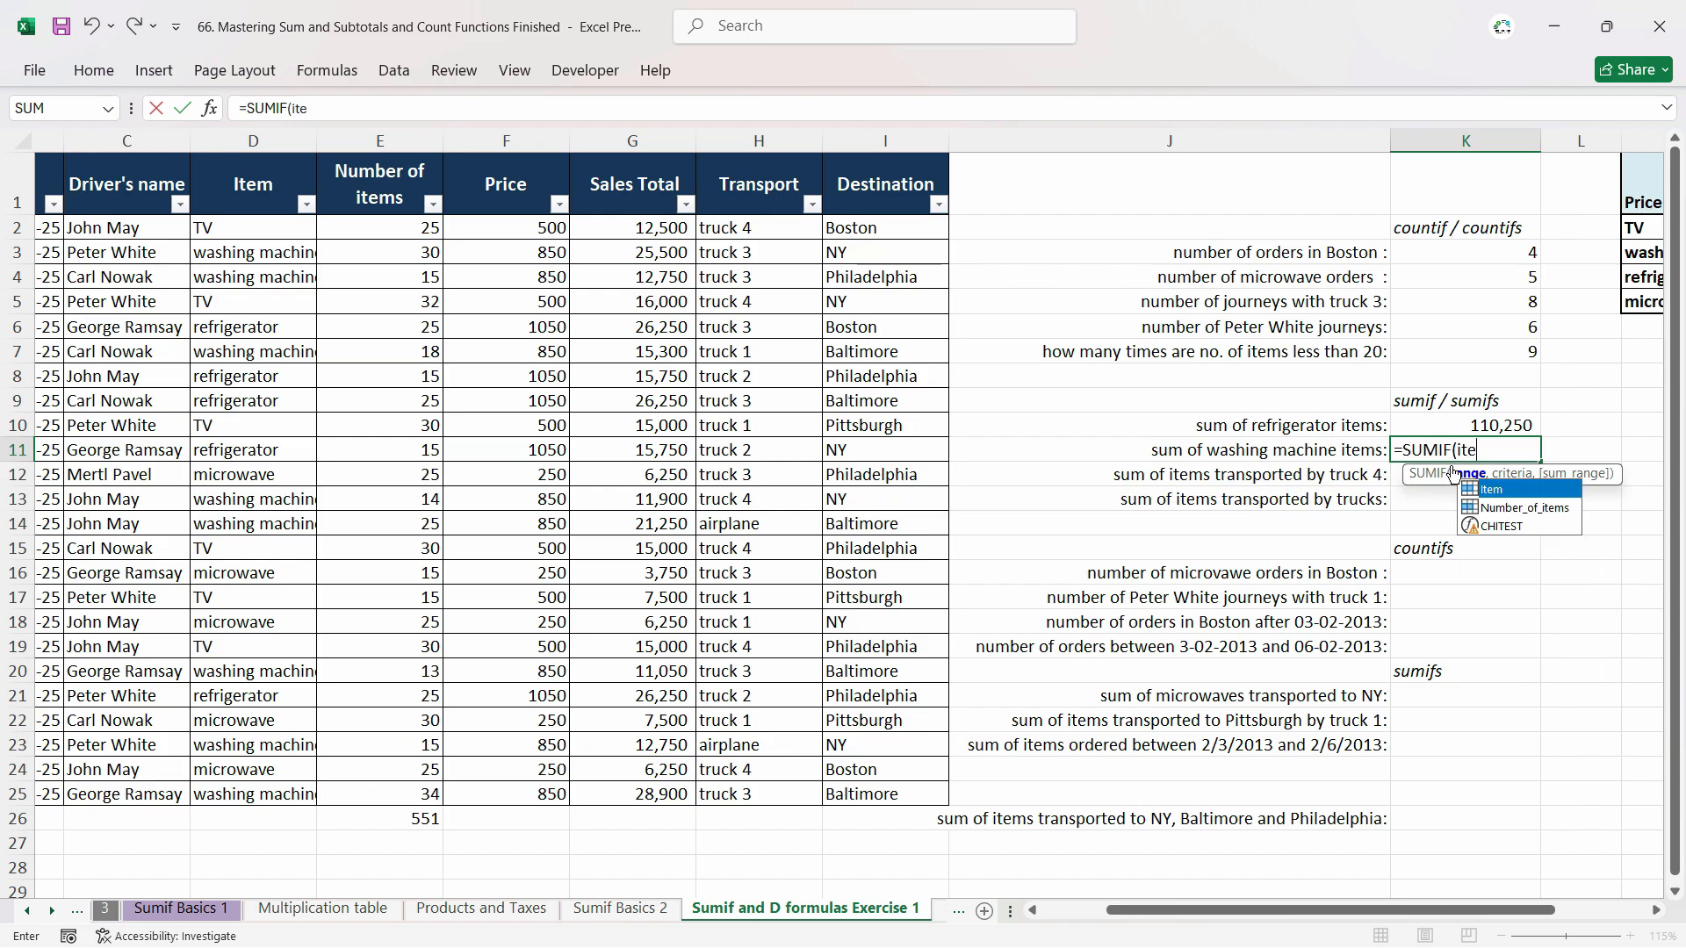
{"action": "type", "text": "m,\"Washing"}
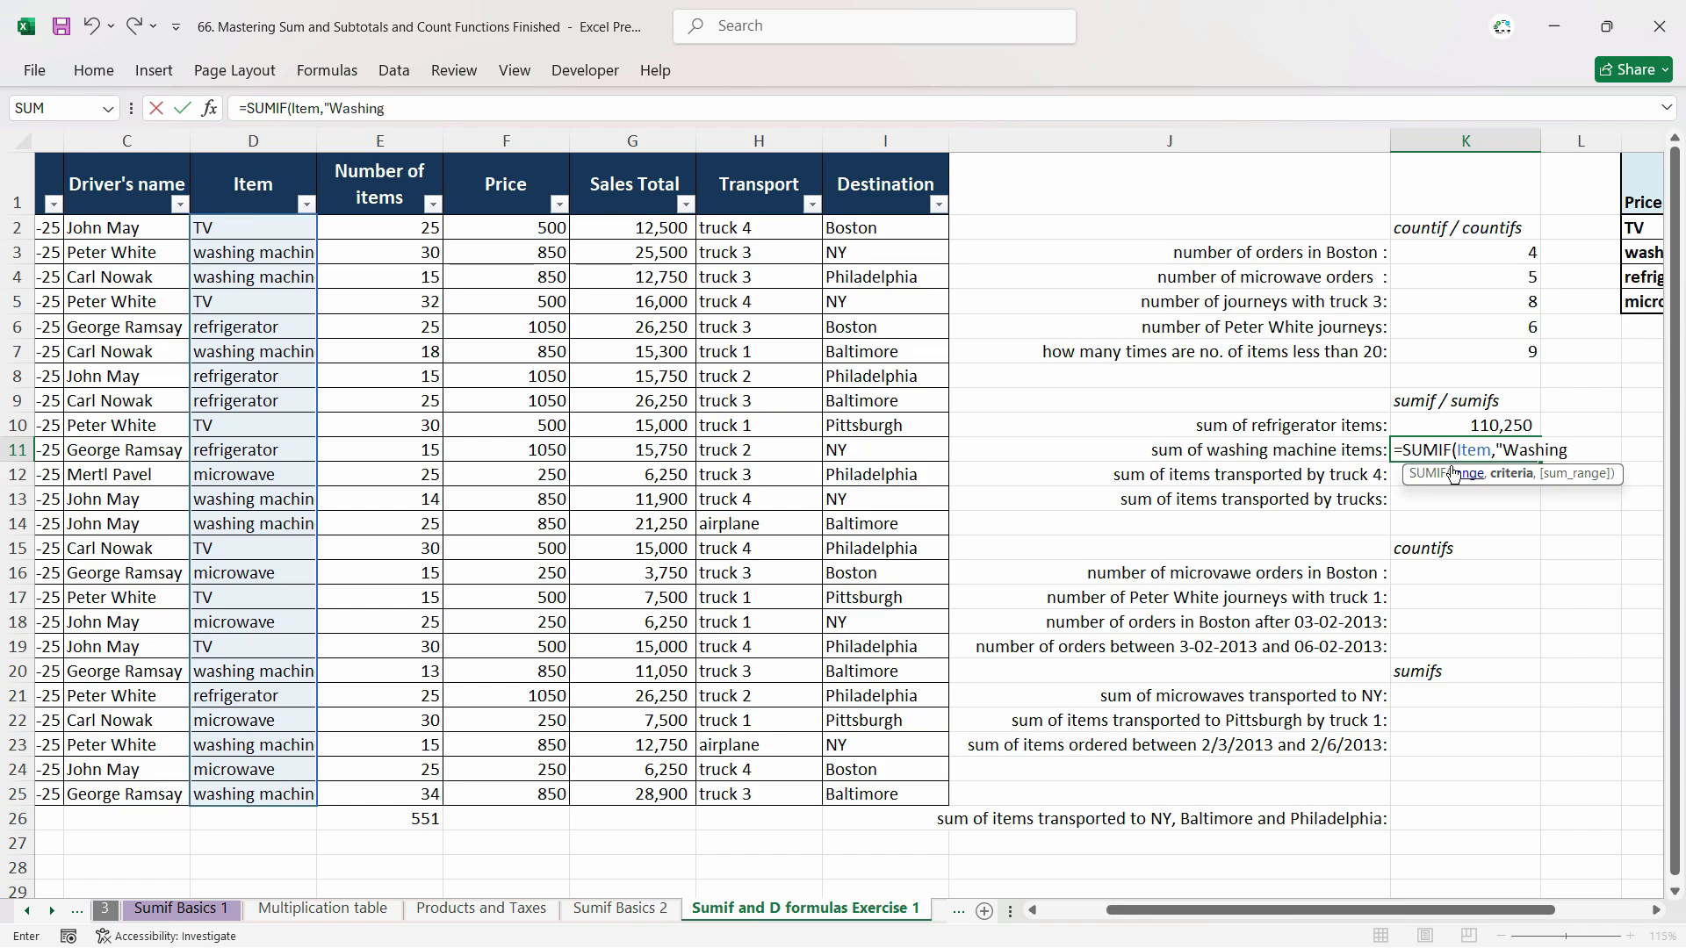
{"action": "type", "text": " Machine\",sal"}
{"action": "key", "text": "Tab"}
{"action": "key", "text": "BackSpace"}
{"action": "key", "text": "BackSpace"}
{"action": "key", "text": "BackSpace"}
{"action": "key", "text": "Down"}
{"action": "key", "text": "Tab"}
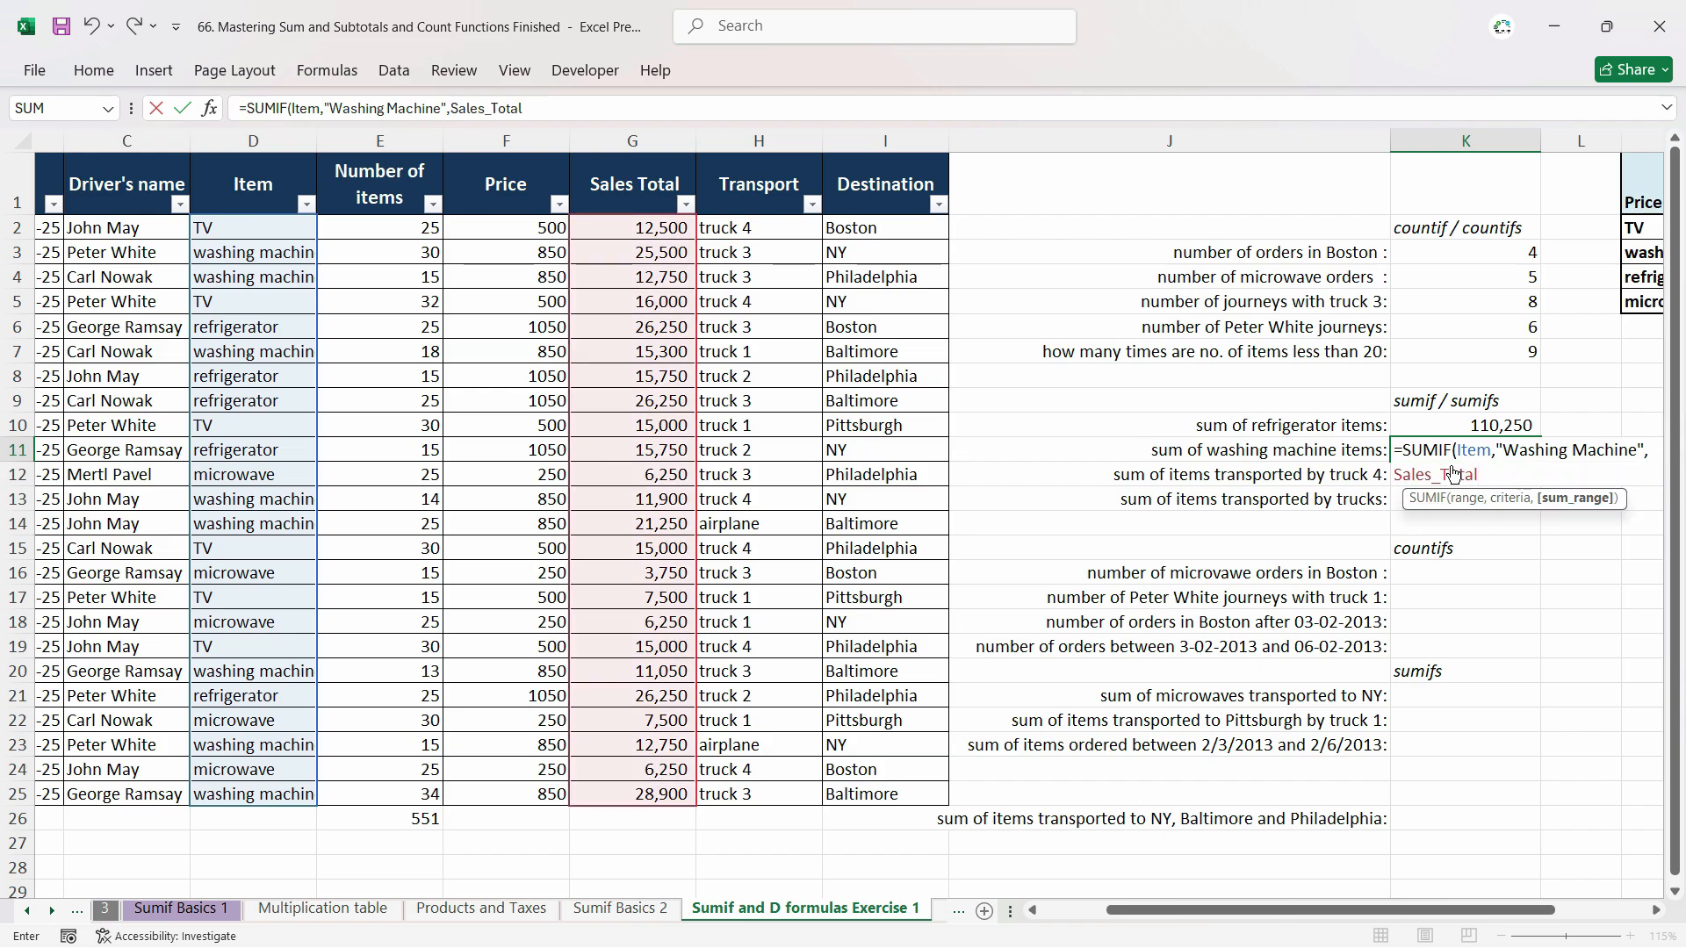
{"action": "key", "text": "Return"}
{"action": "type", "text": "\"Sumi"}
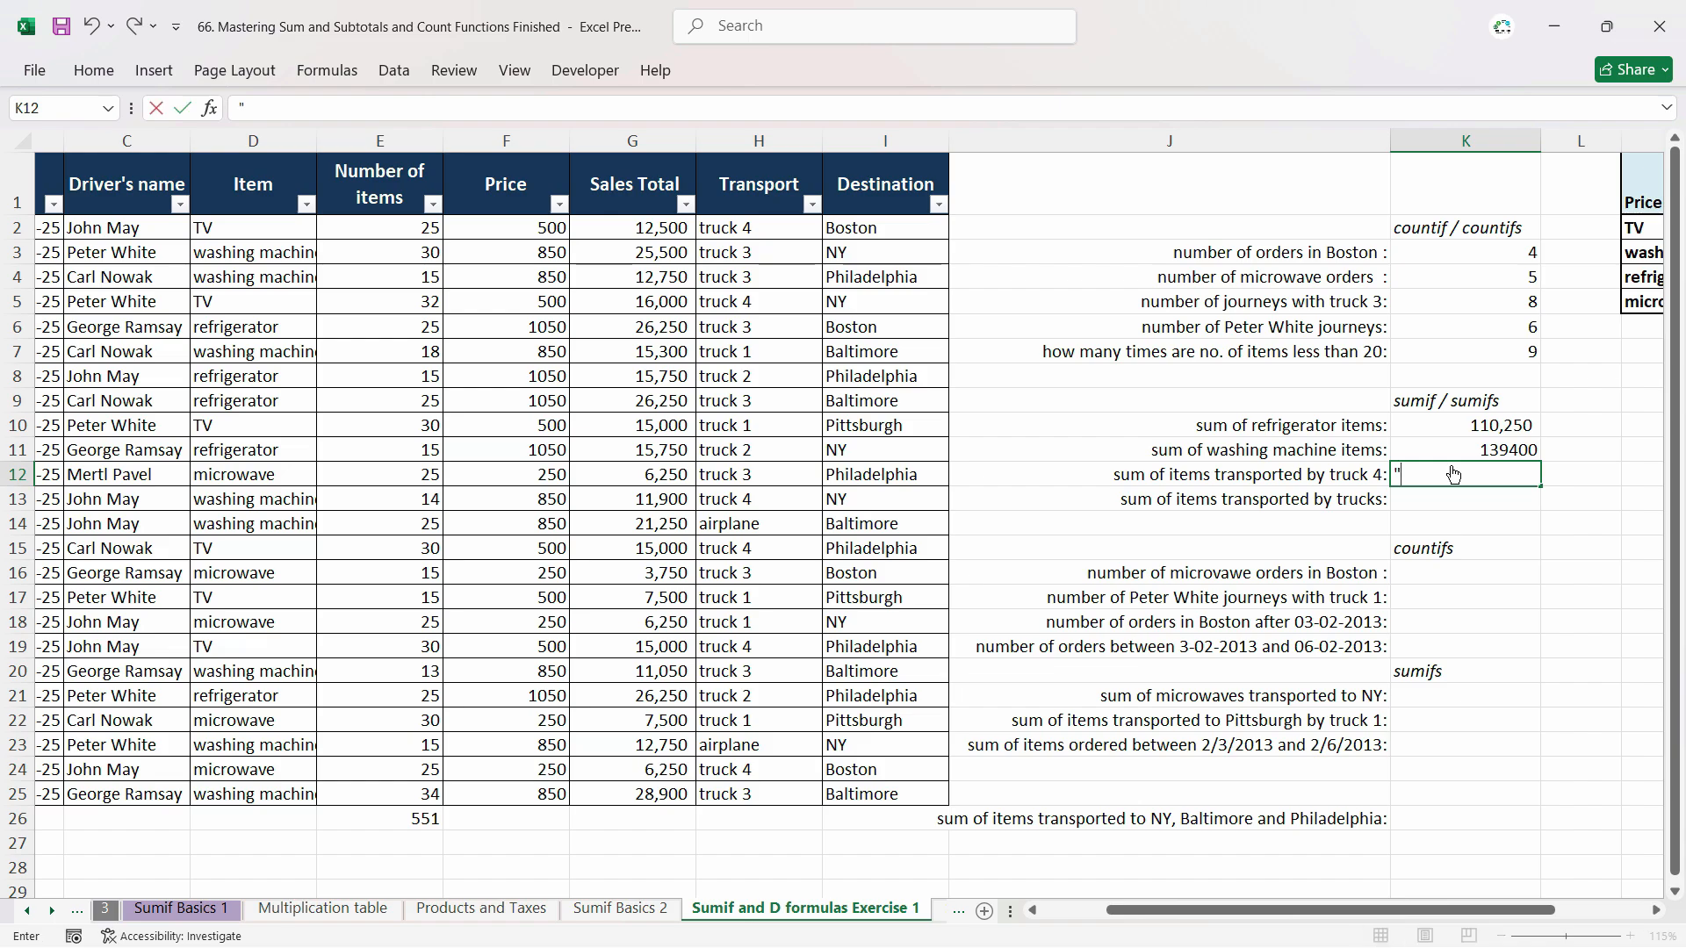
{"action": "key", "text": "BackSpace"}
{"action": "key", "text": "BackSpace"}
{"action": "key", "text": "BackSpace"}
{"action": "key", "text": "BackSpace"}
Step: Enter a SUMIF formula in K12 with the range Transport, the criterion "Truck 4" and the sum range Sales_Total
{"action": "type", "text": "=sumif"}
{"action": "key", "text": "Tab"}
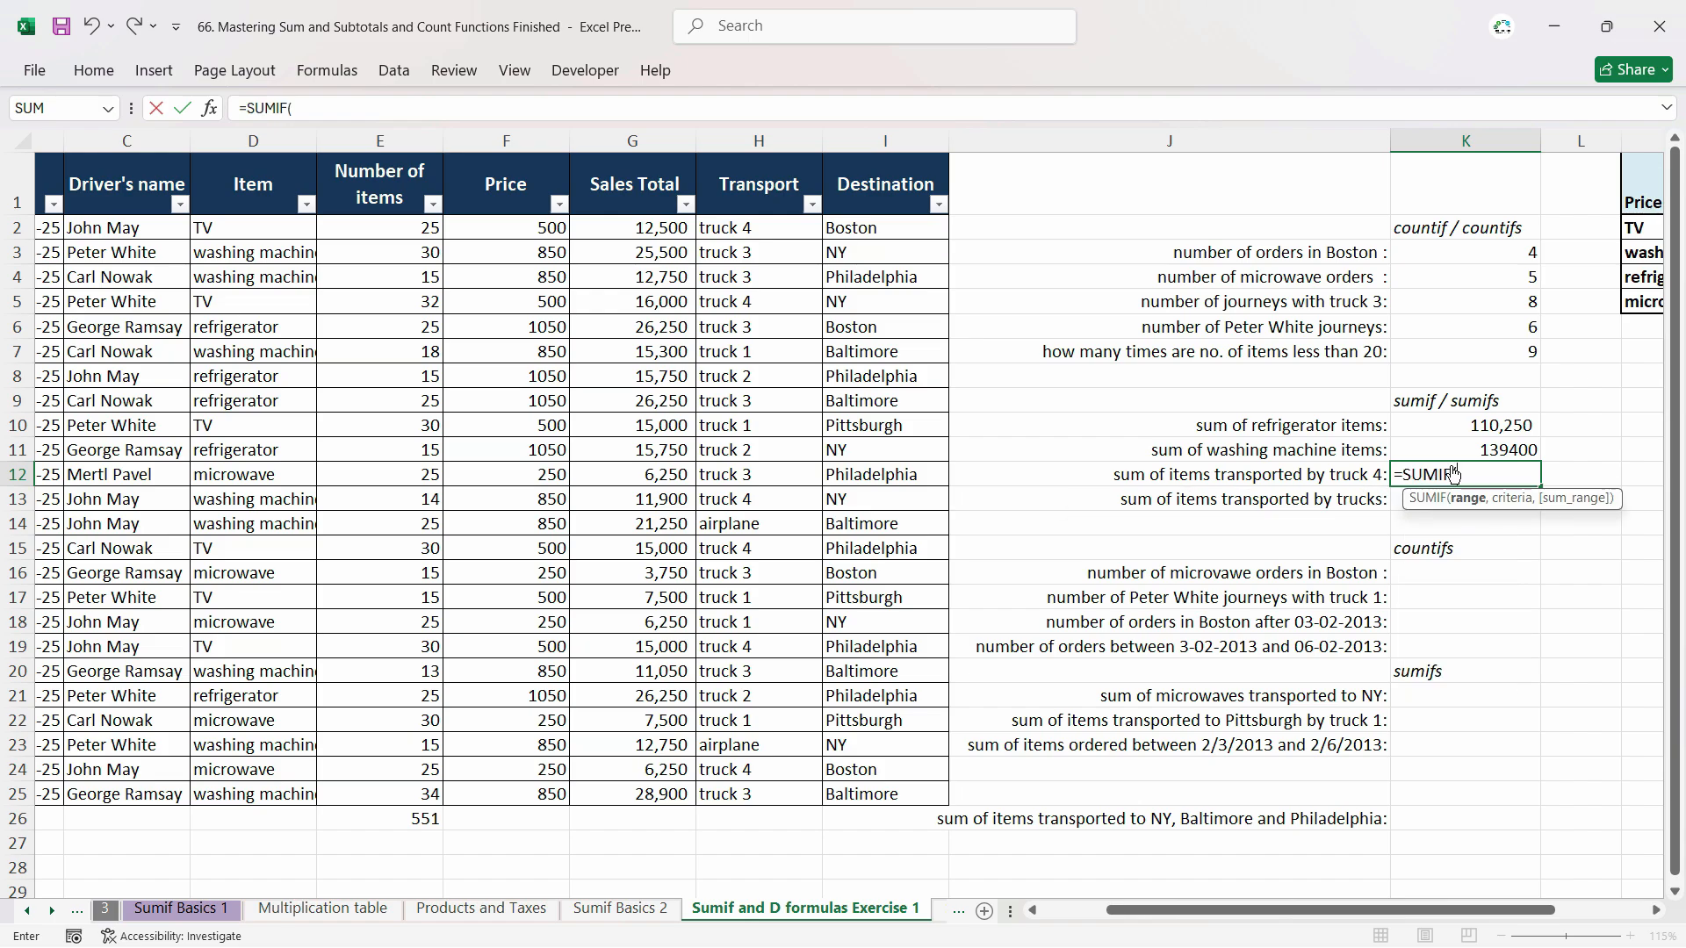
{"action": "type", "text": "tra"}
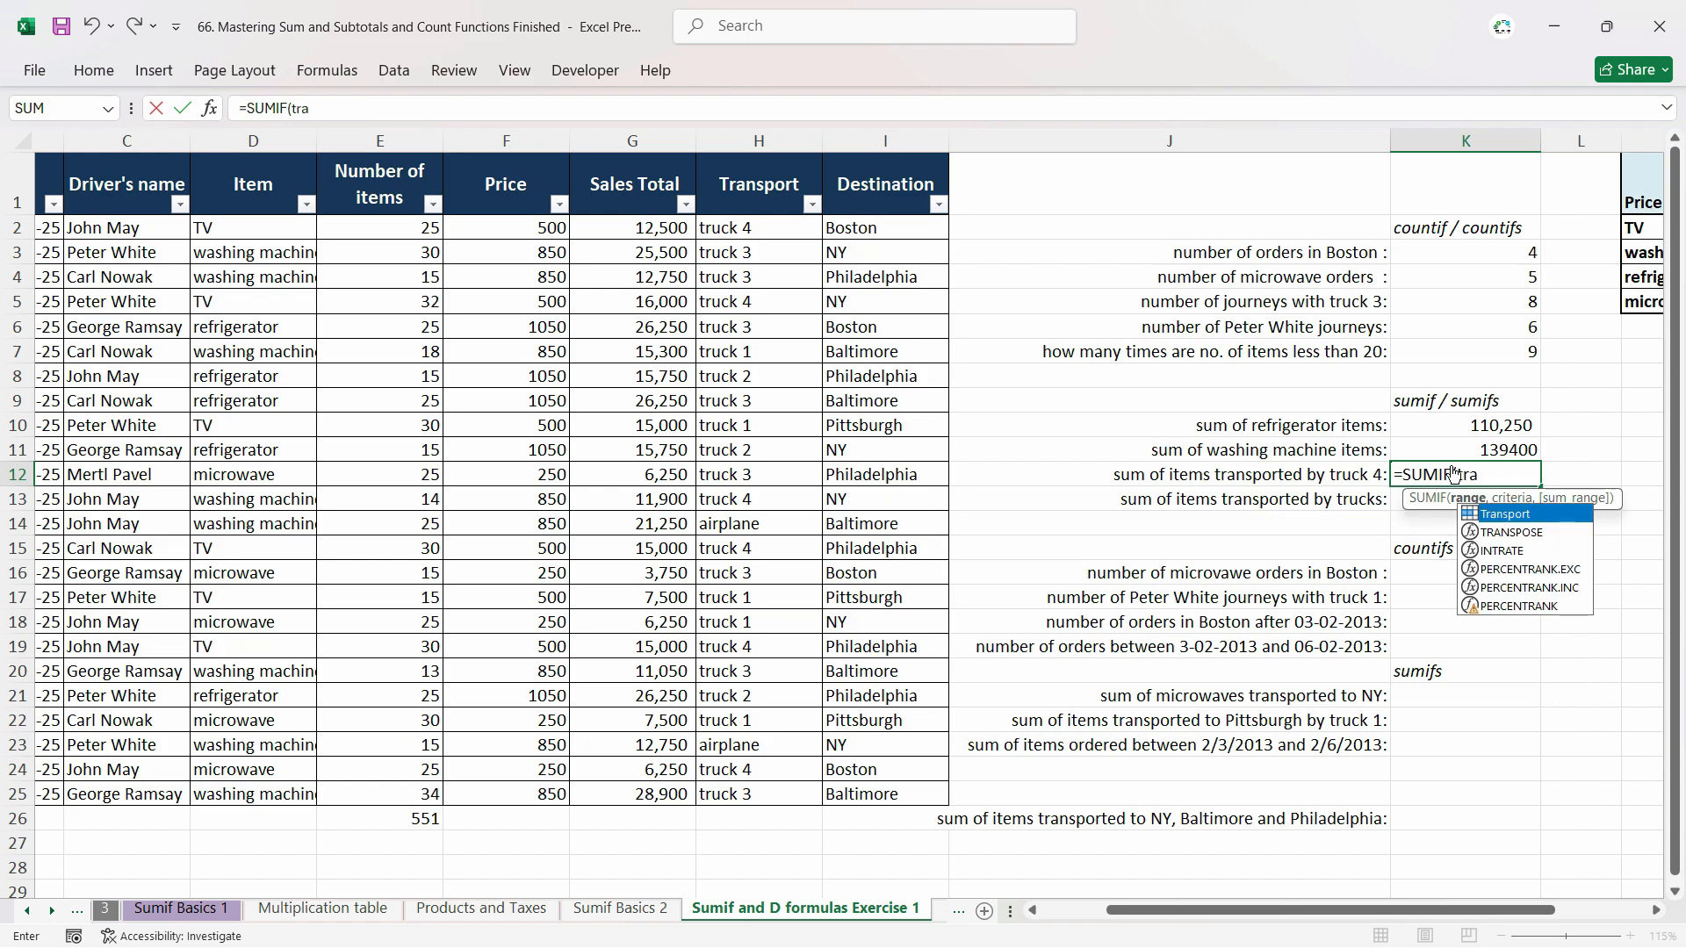
{"action": "key", "text": "Tab"}
{"action": "type", "text": ","}
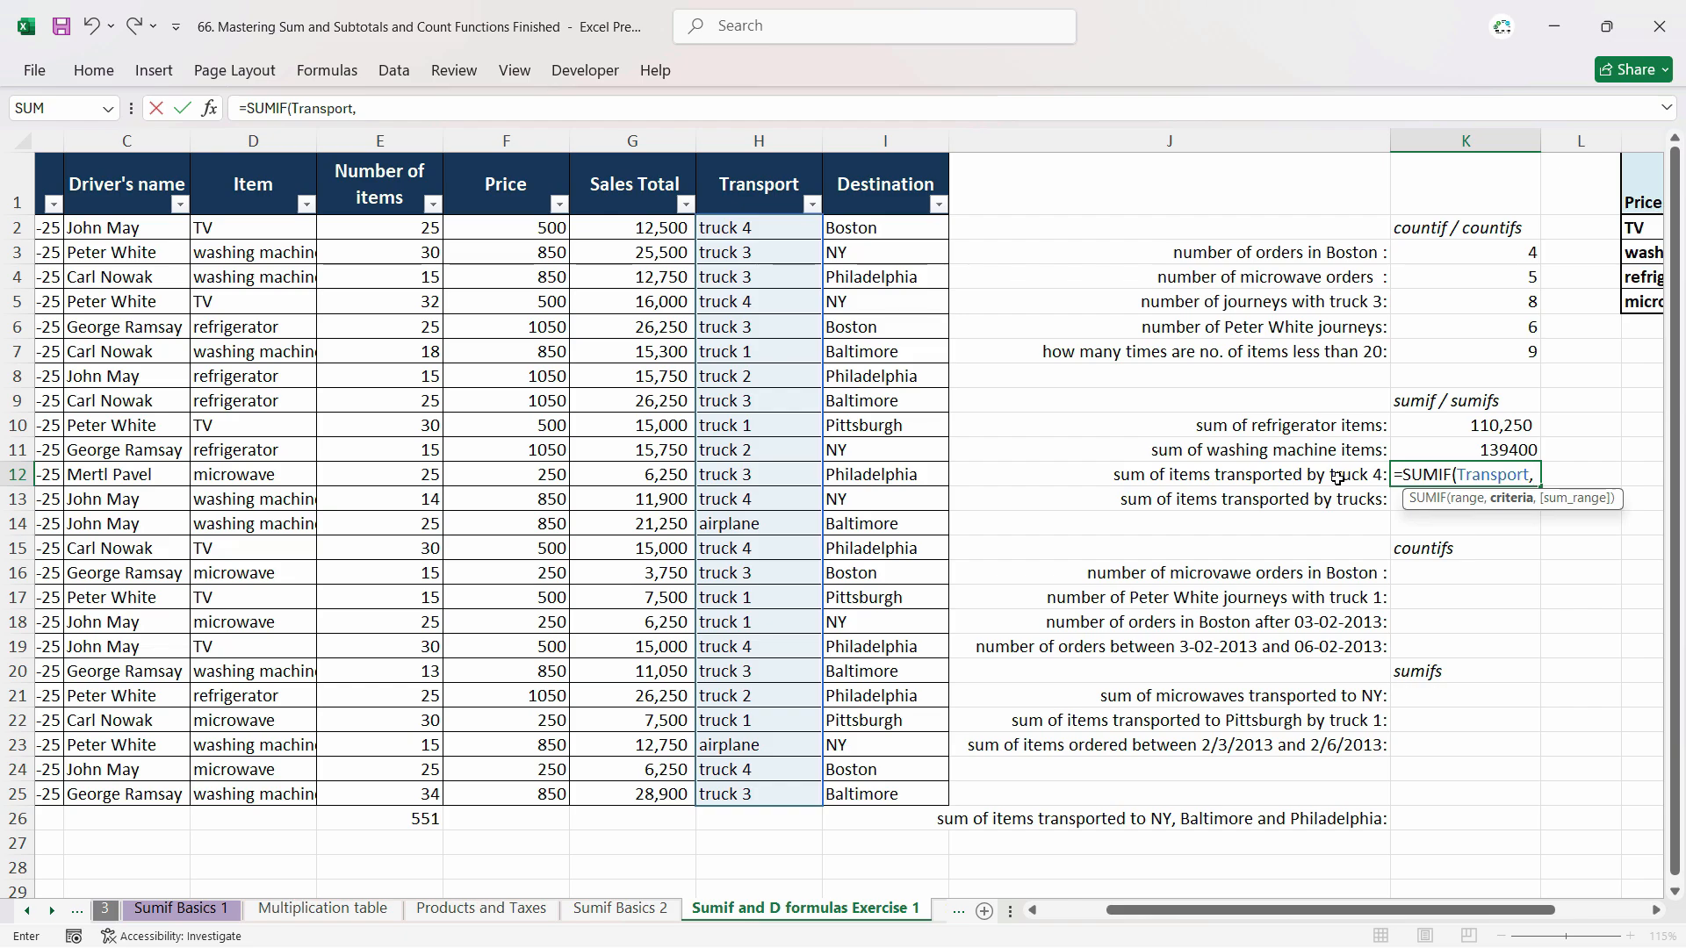
{"action": "type", "text": "\"Truck 4\",sal"}
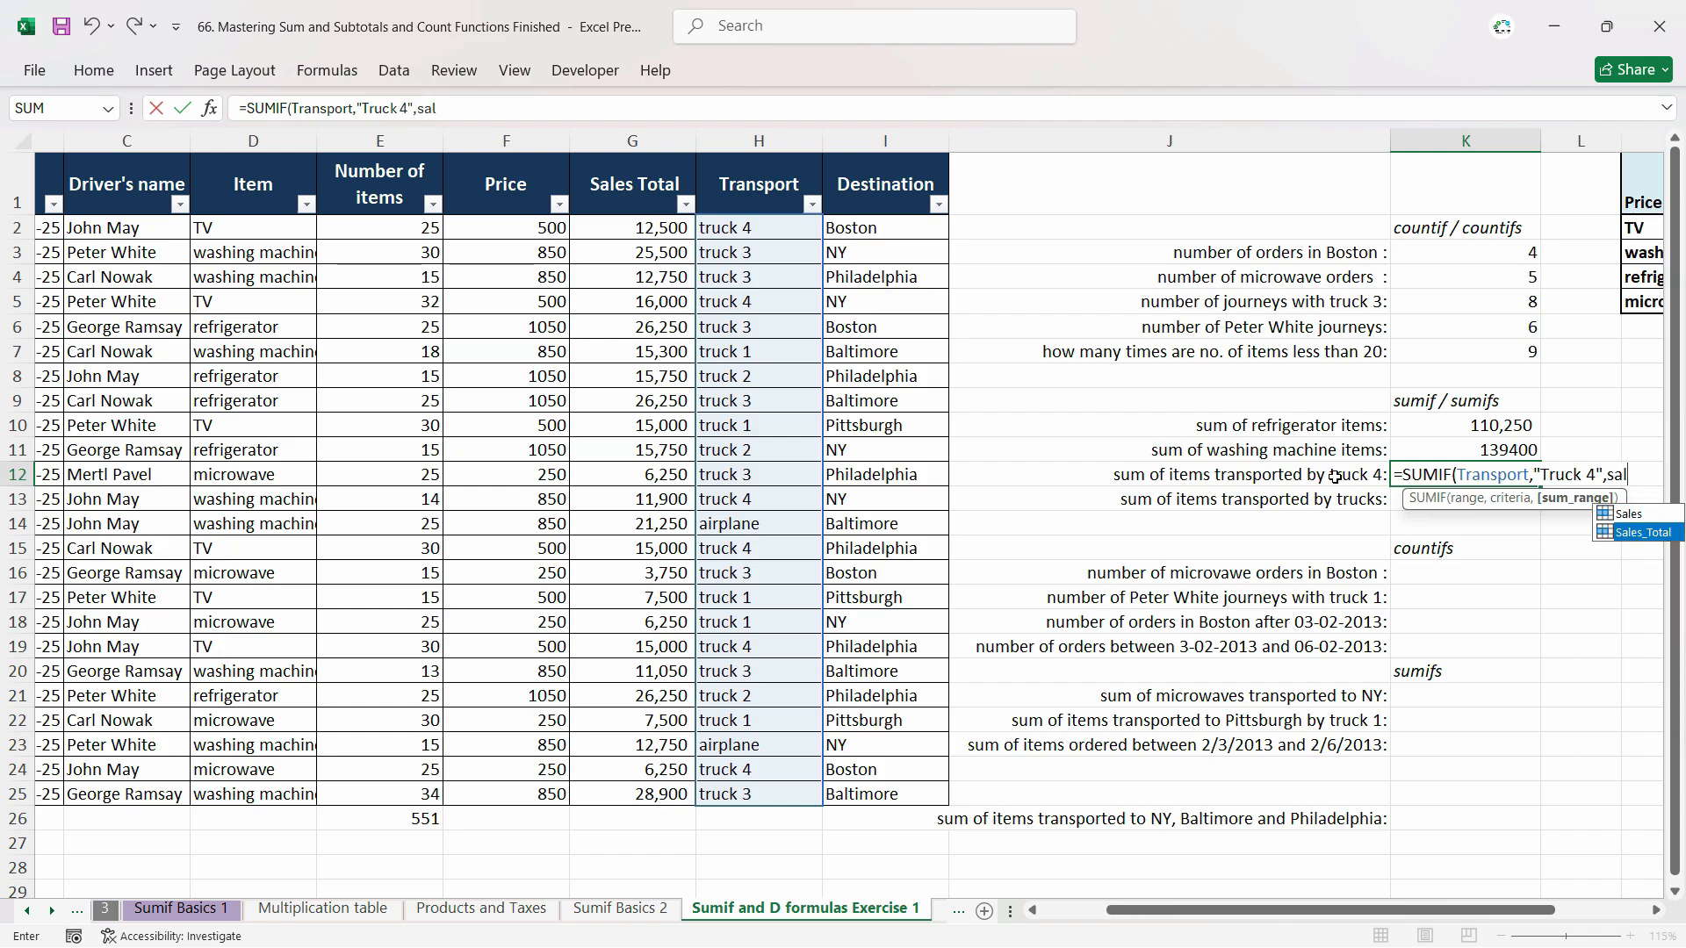
{"action": "key", "text": "Down"}
{"action": "key", "text": "Tab"}
{"action": "key", "text": "Return"}
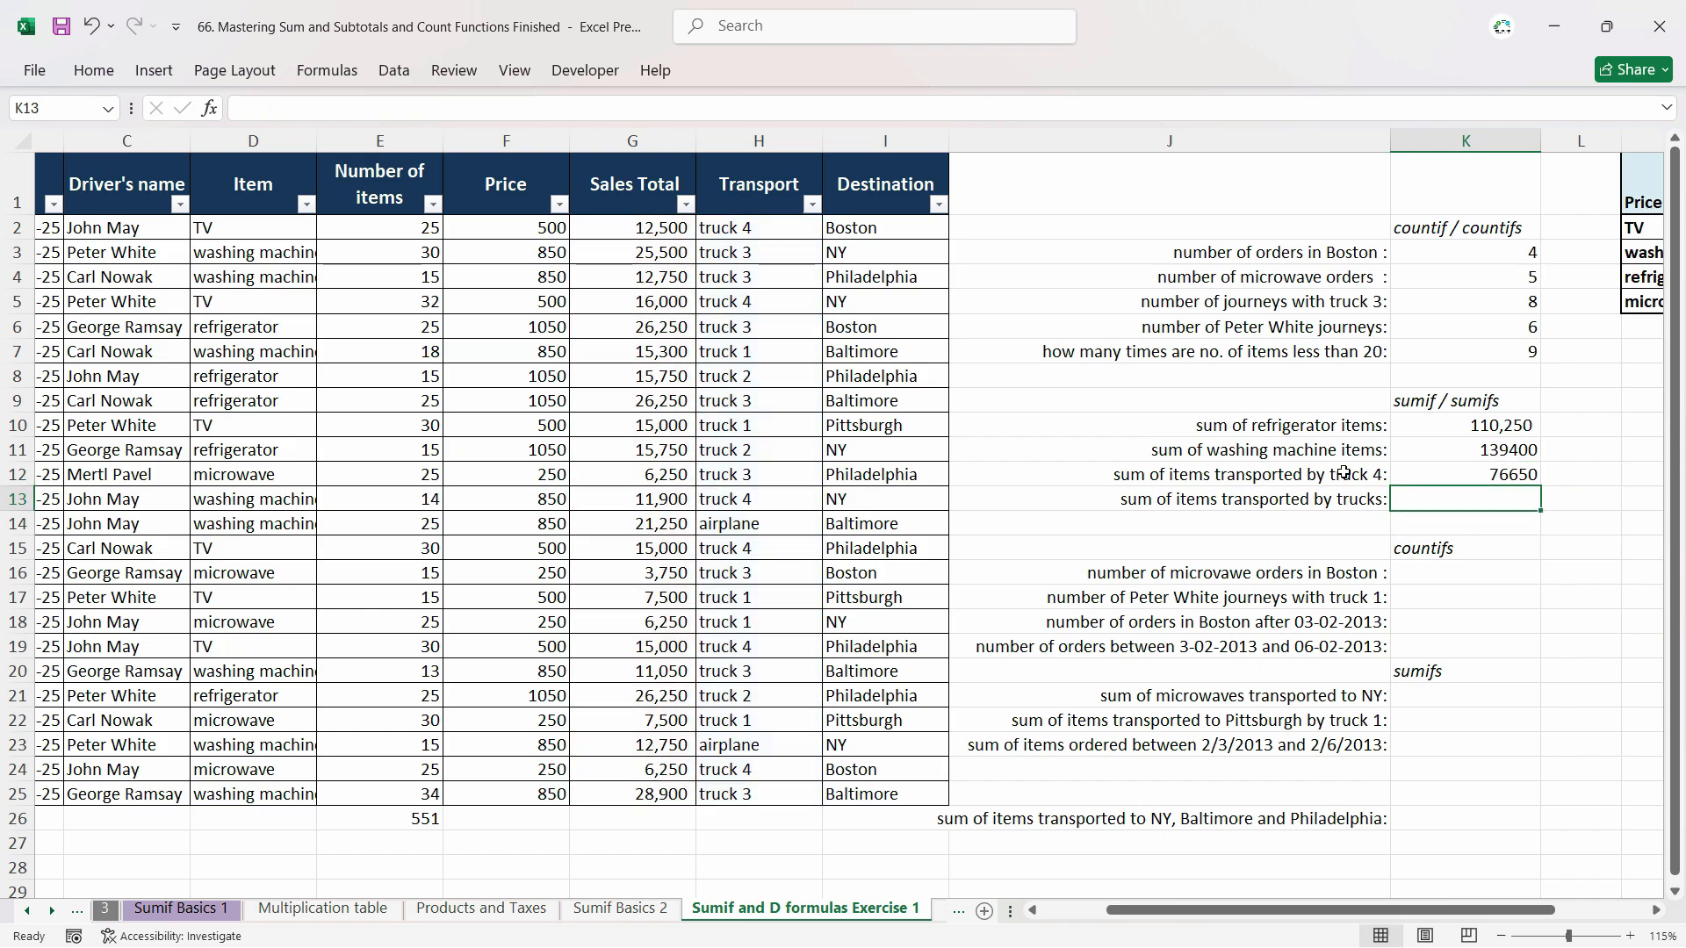
Step: Enter a SUMIF formula in K13 with the range Transport, the wildcard criterion "Truck *" and the sum range Sales_Total
{"action": "type", "text": "=sumif"}
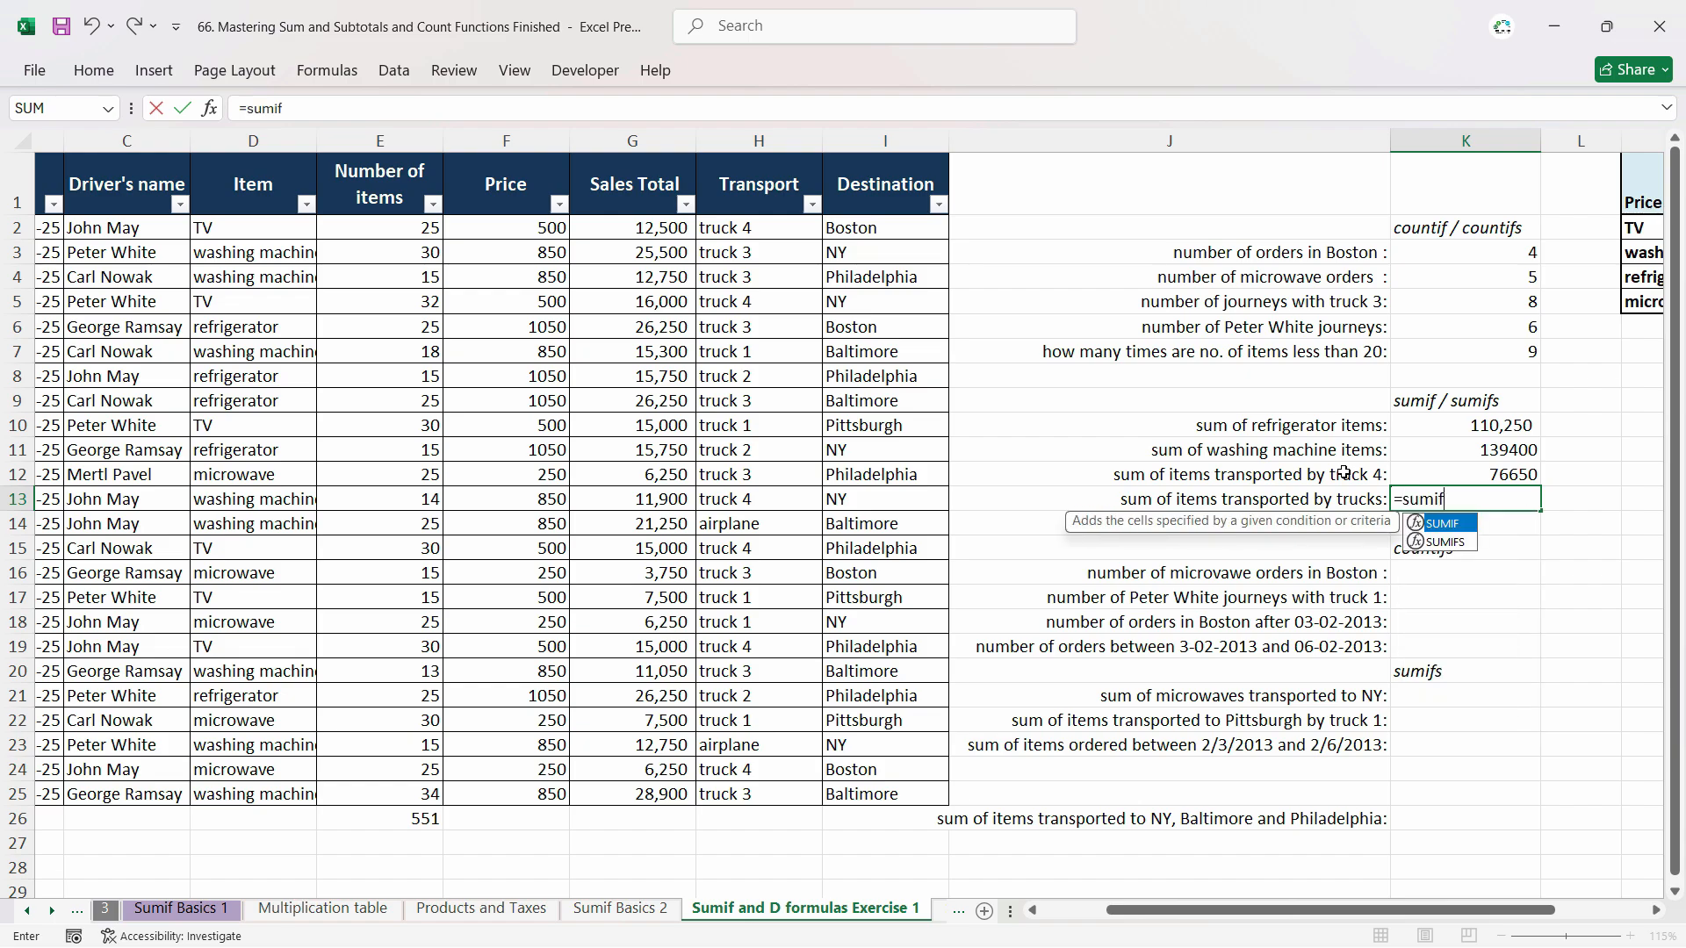
{"action": "key", "text": "Tab"}
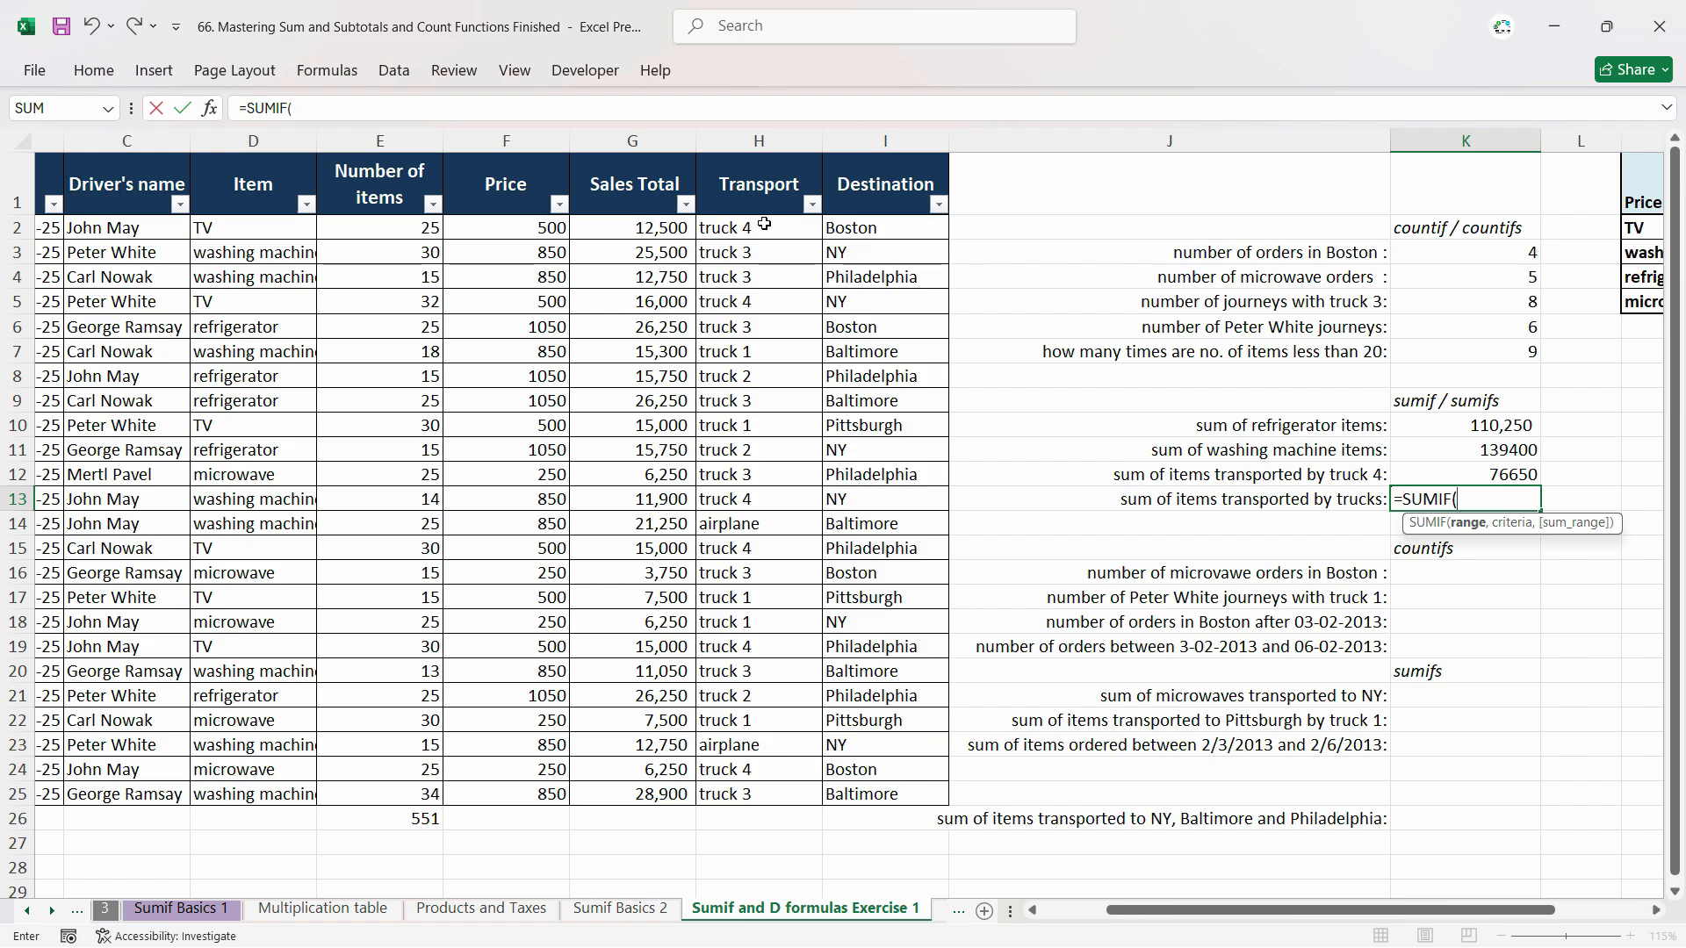
{"action": "type", "text": "Transport"}
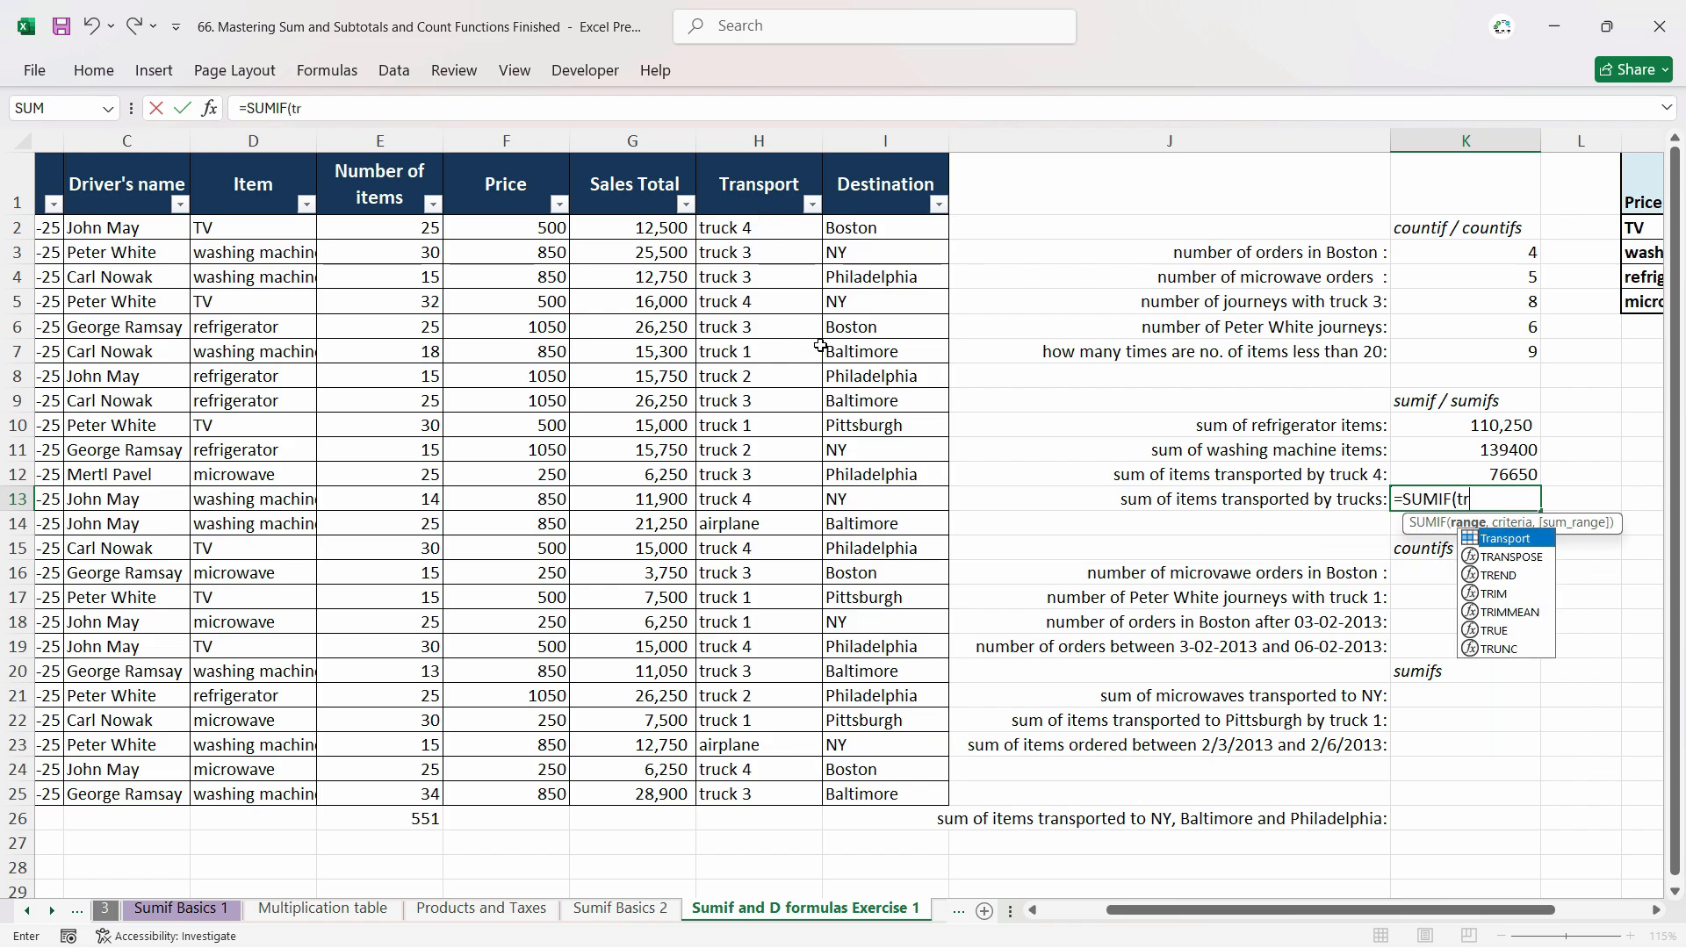
{"action": "type", "text": ","}
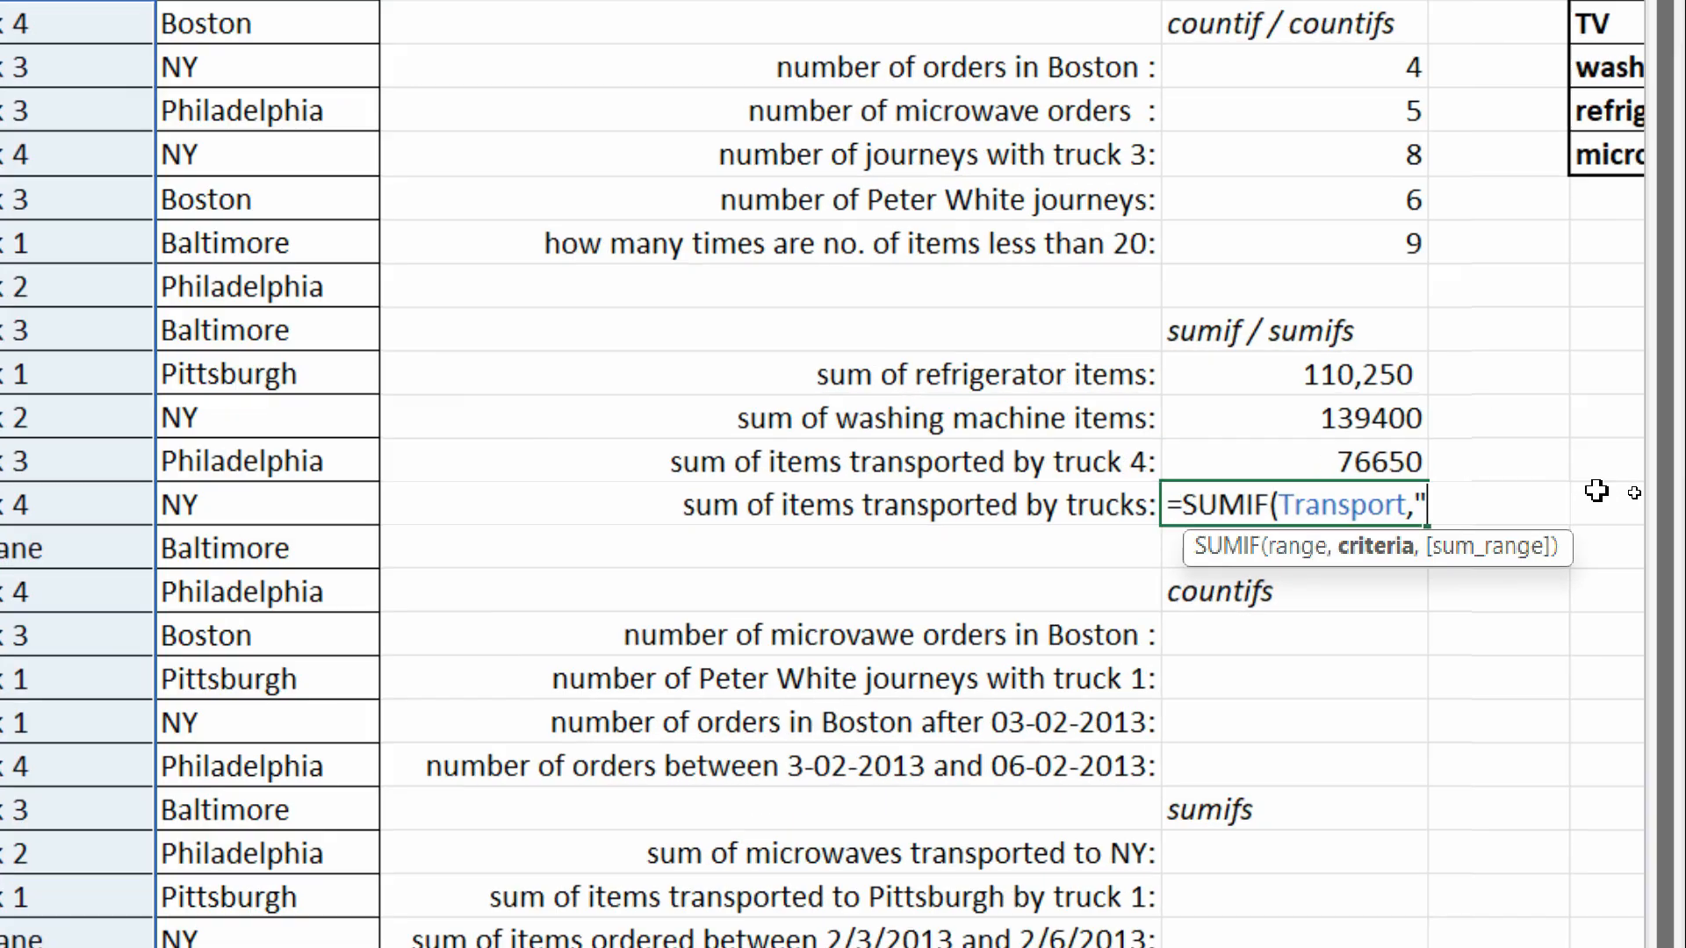
{"action": "type", "text": "Truck"}
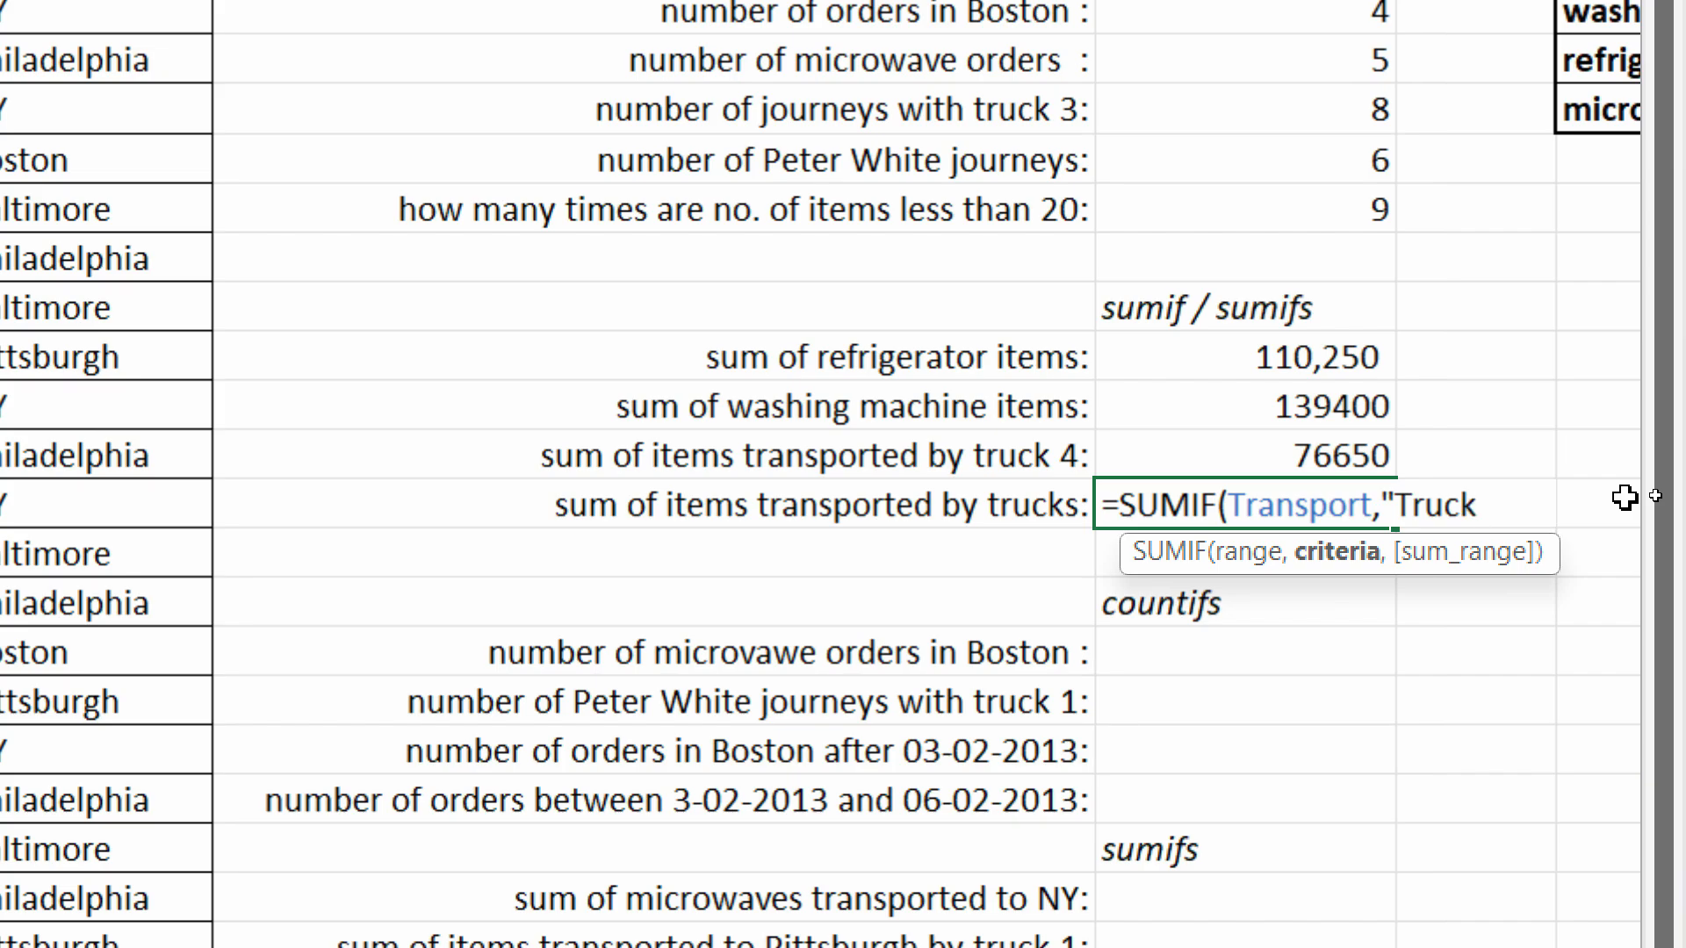
{"action": "type", "text": " *"}
{"action": "type", "text": ","}
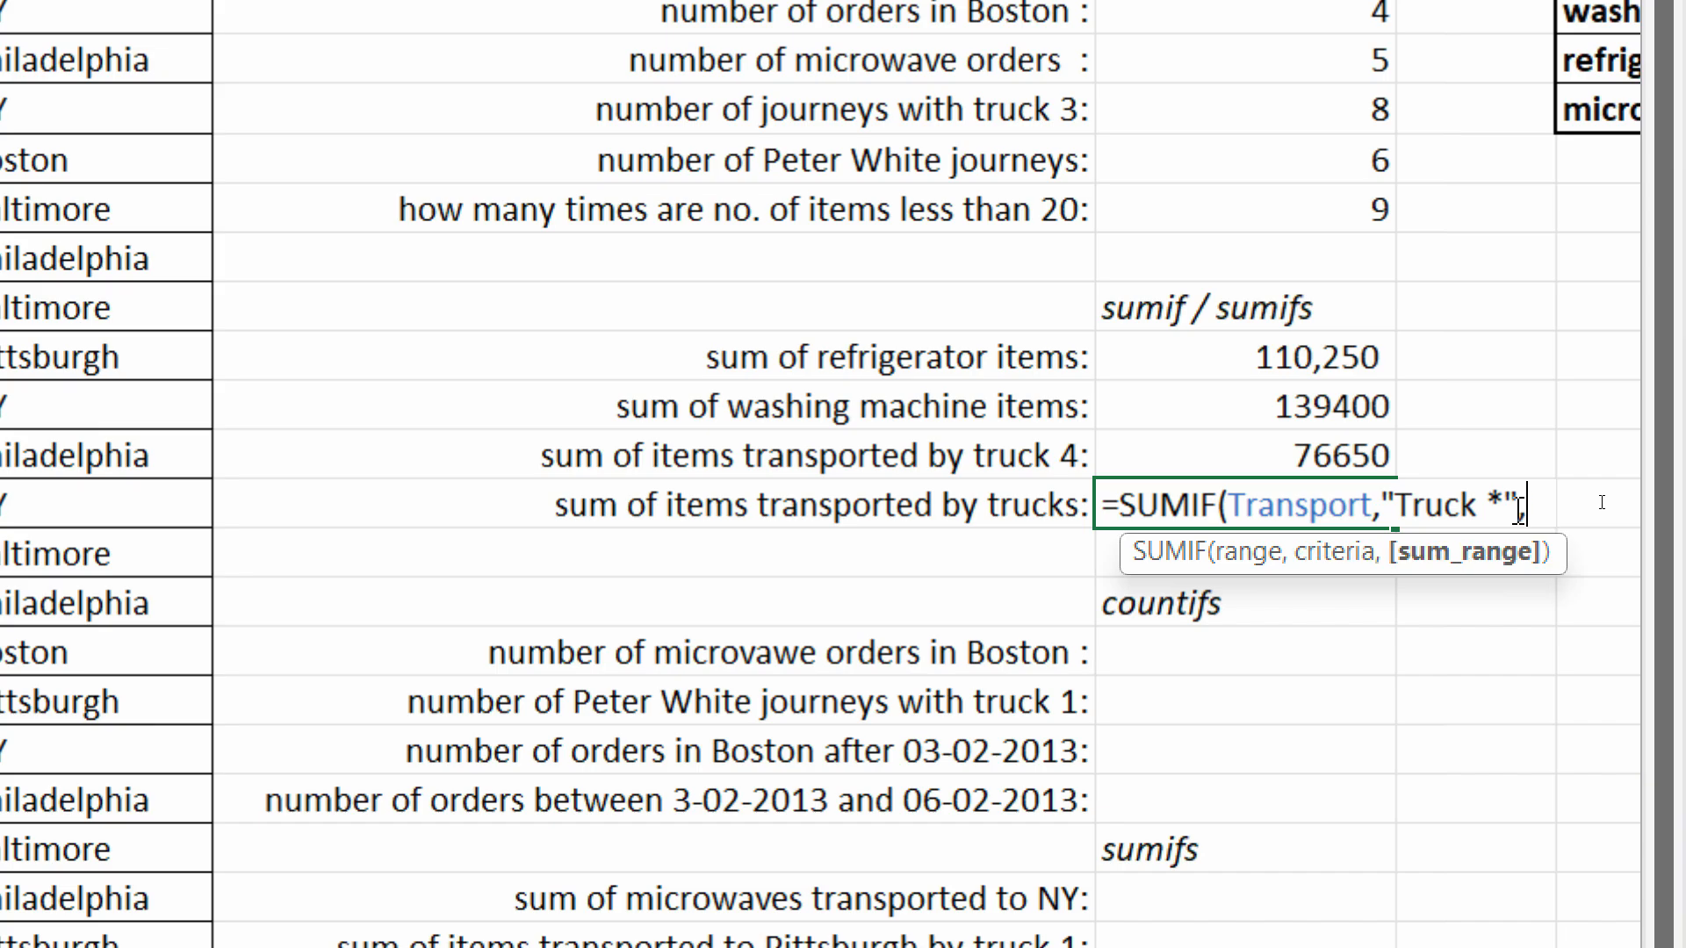
{"action": "type", "text": "sal"}
{"action": "key", "text": "Down"}
{"action": "key", "text": "Tab"}
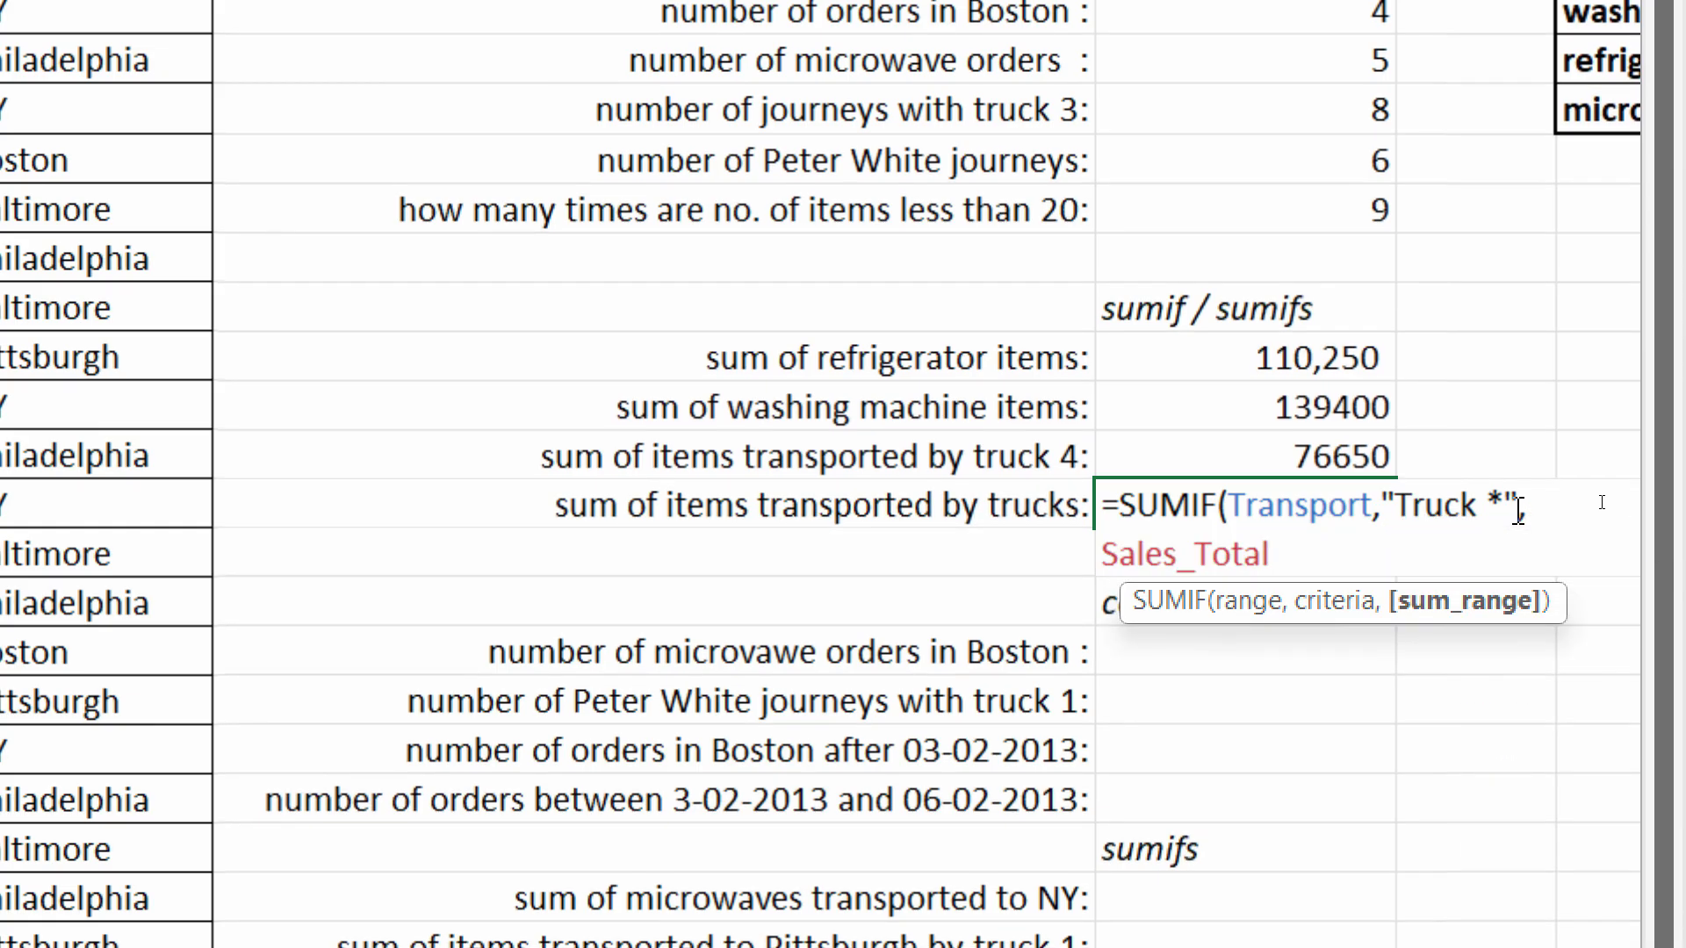
{"action": "key", "text": "Return"}
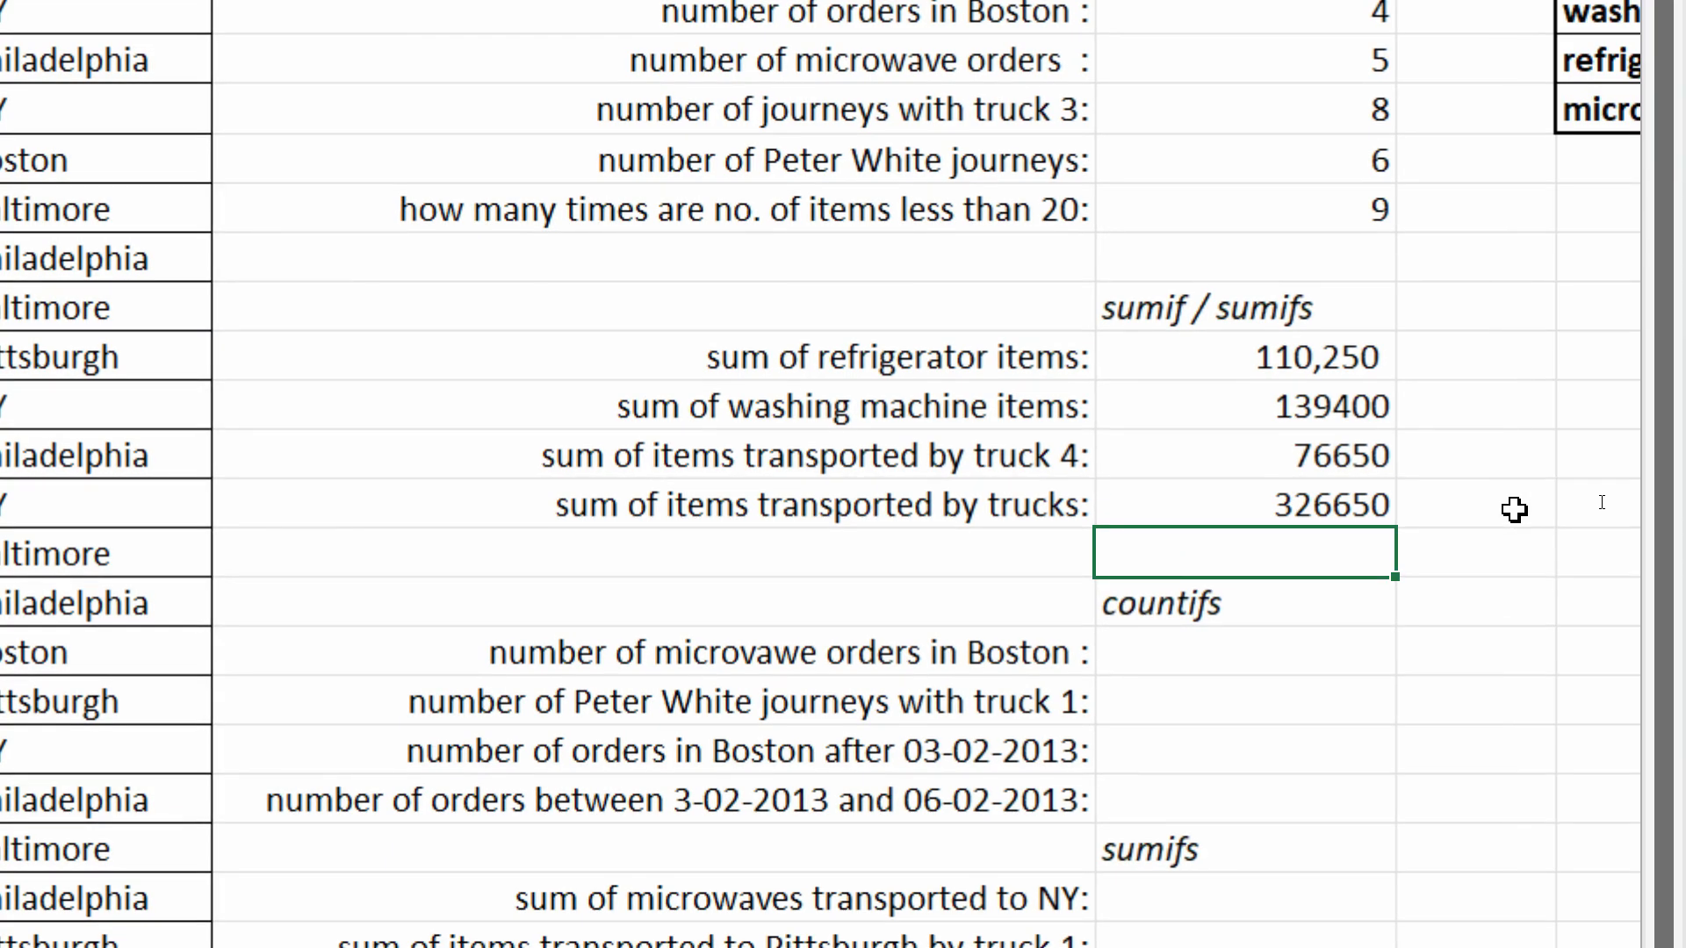
Step: Filter the Transport column to exclude airplane and select the filtered Sales Total values to check the trucks sum
{"action": "left_click", "coordinate": [1306, 510]}
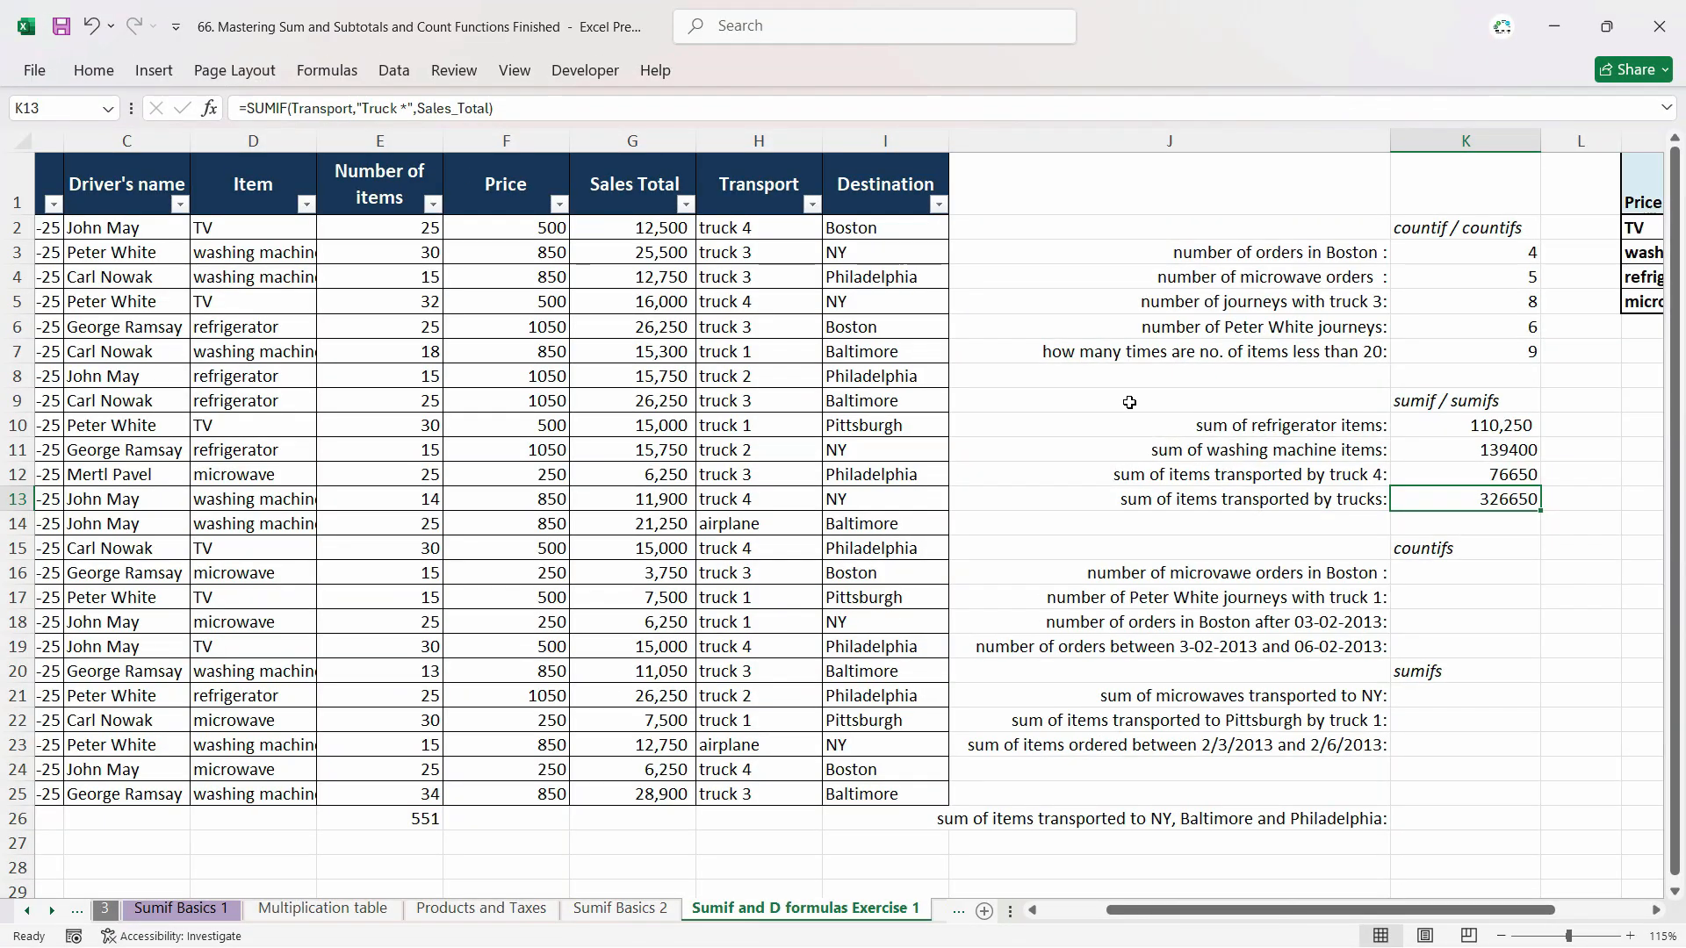
{"action": "left_click", "coordinate": [812, 204]}
{"action": "left_click", "coordinate": [589, 507]}
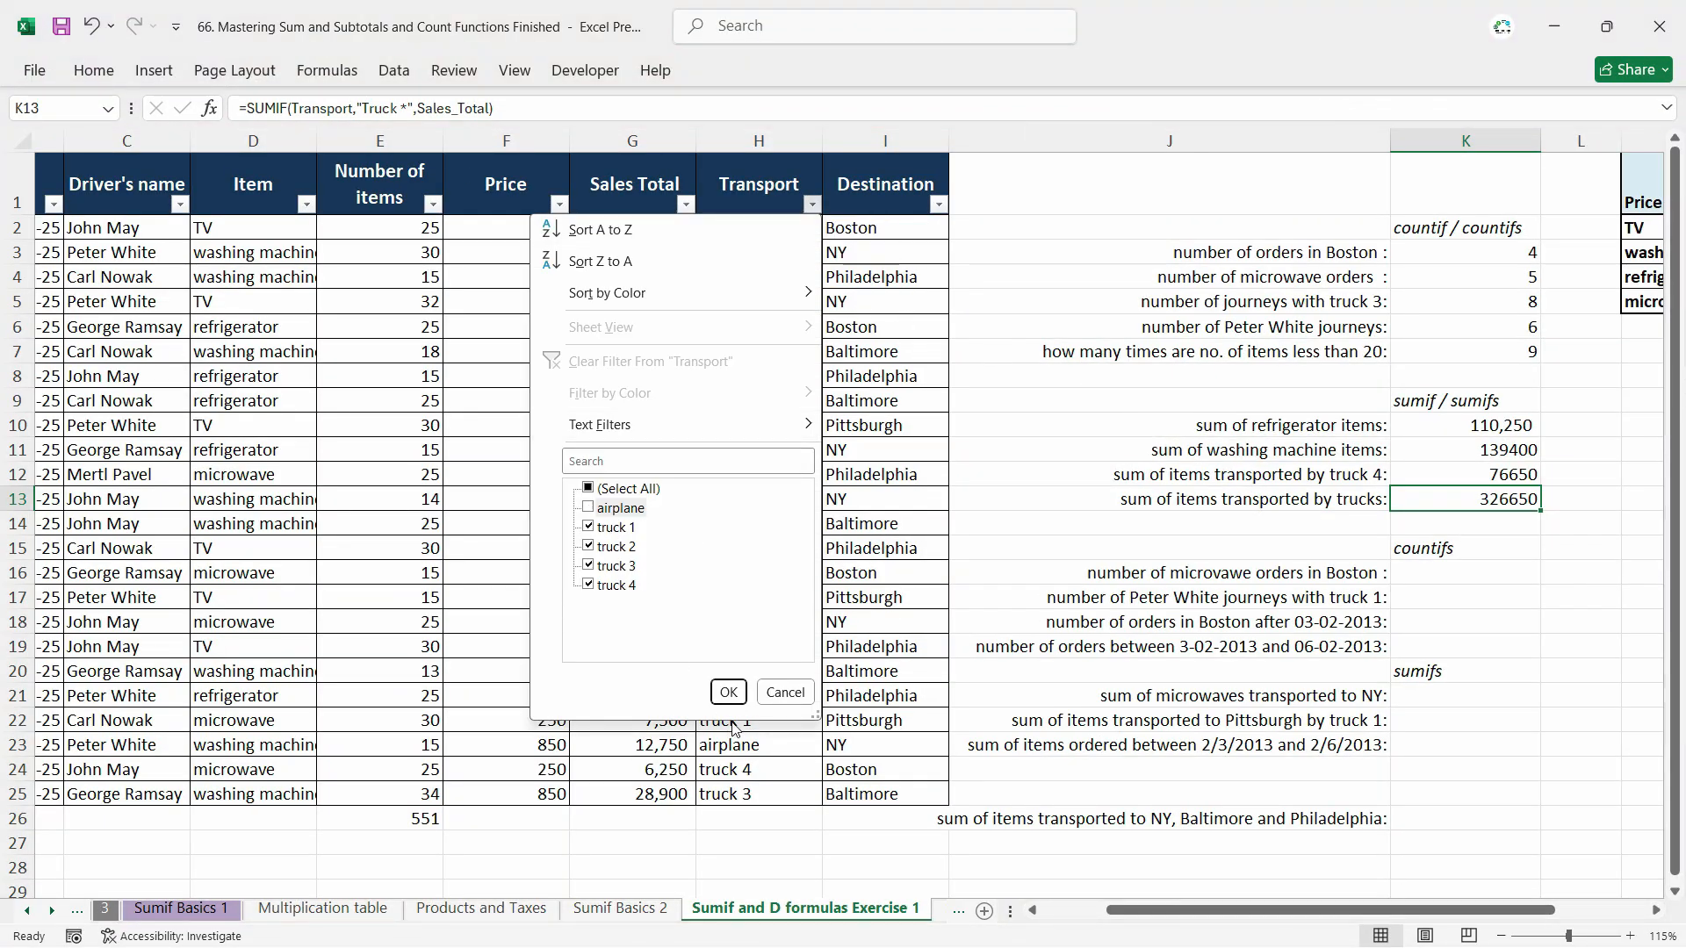
{"action": "left_click", "coordinate": [729, 693]}
{"action": "left_click_drag", "start_coordinate": [628, 228], "coordinate": [618, 746]}
{"action": "key", "text": "ctrl+q"}
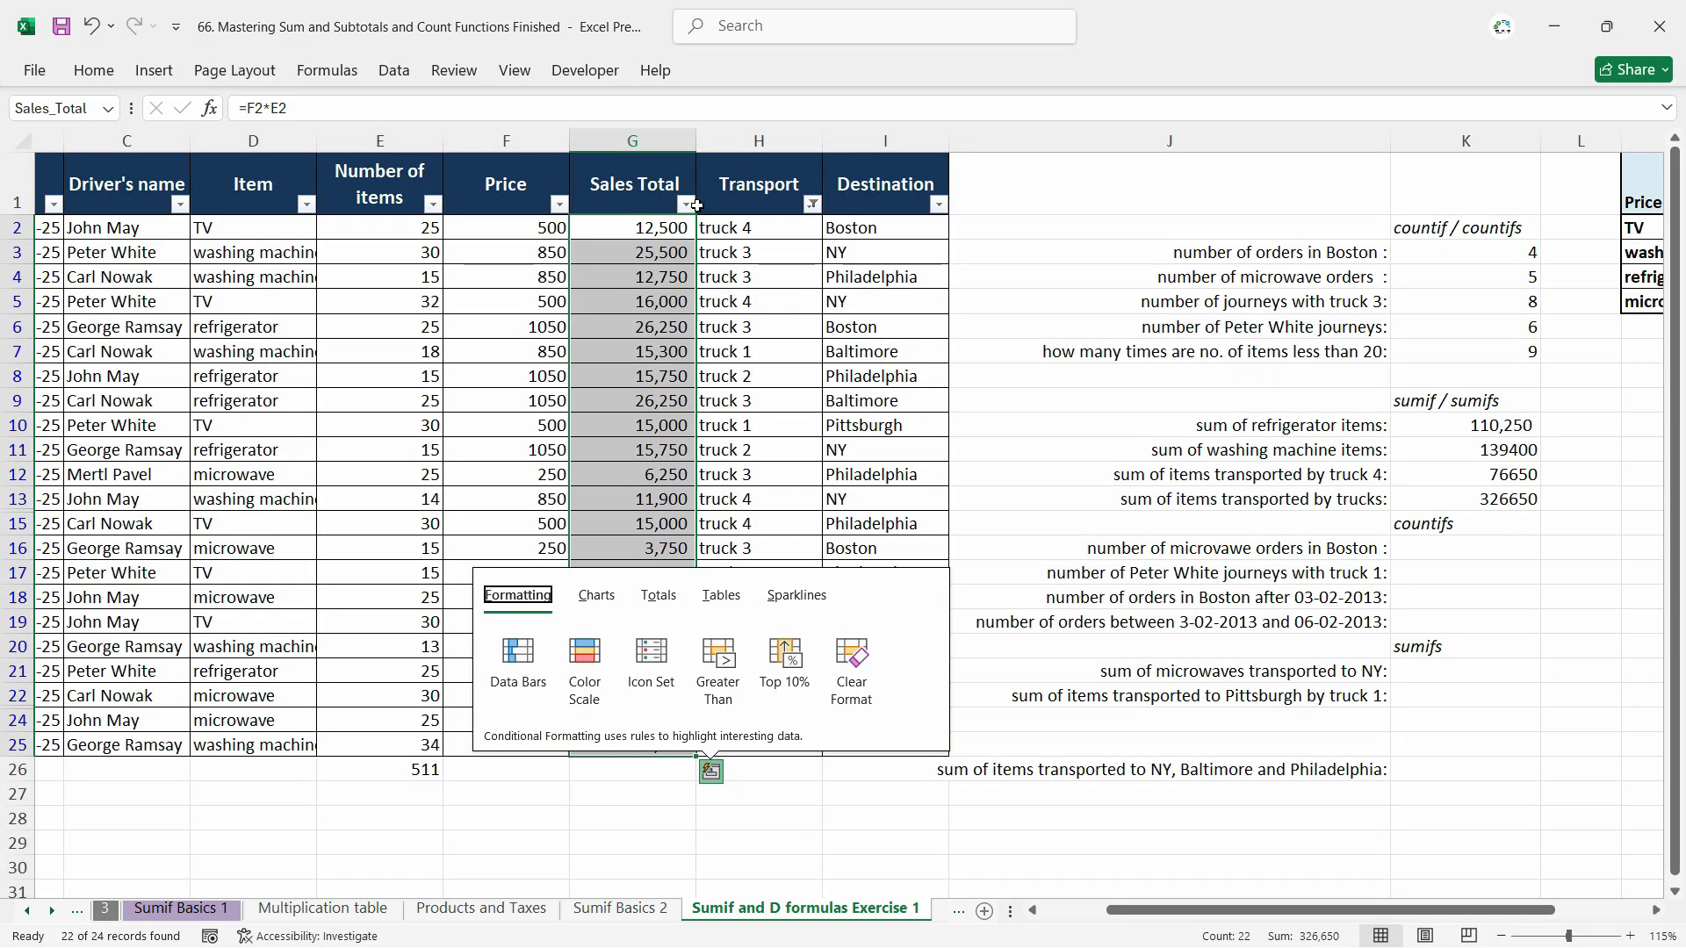
Step: Clear the filter from the Transport column and deselect the Sales Total values
{"action": "left_click", "coordinate": [812, 203]}
{"action": "left_click", "coordinate": [638, 364]}
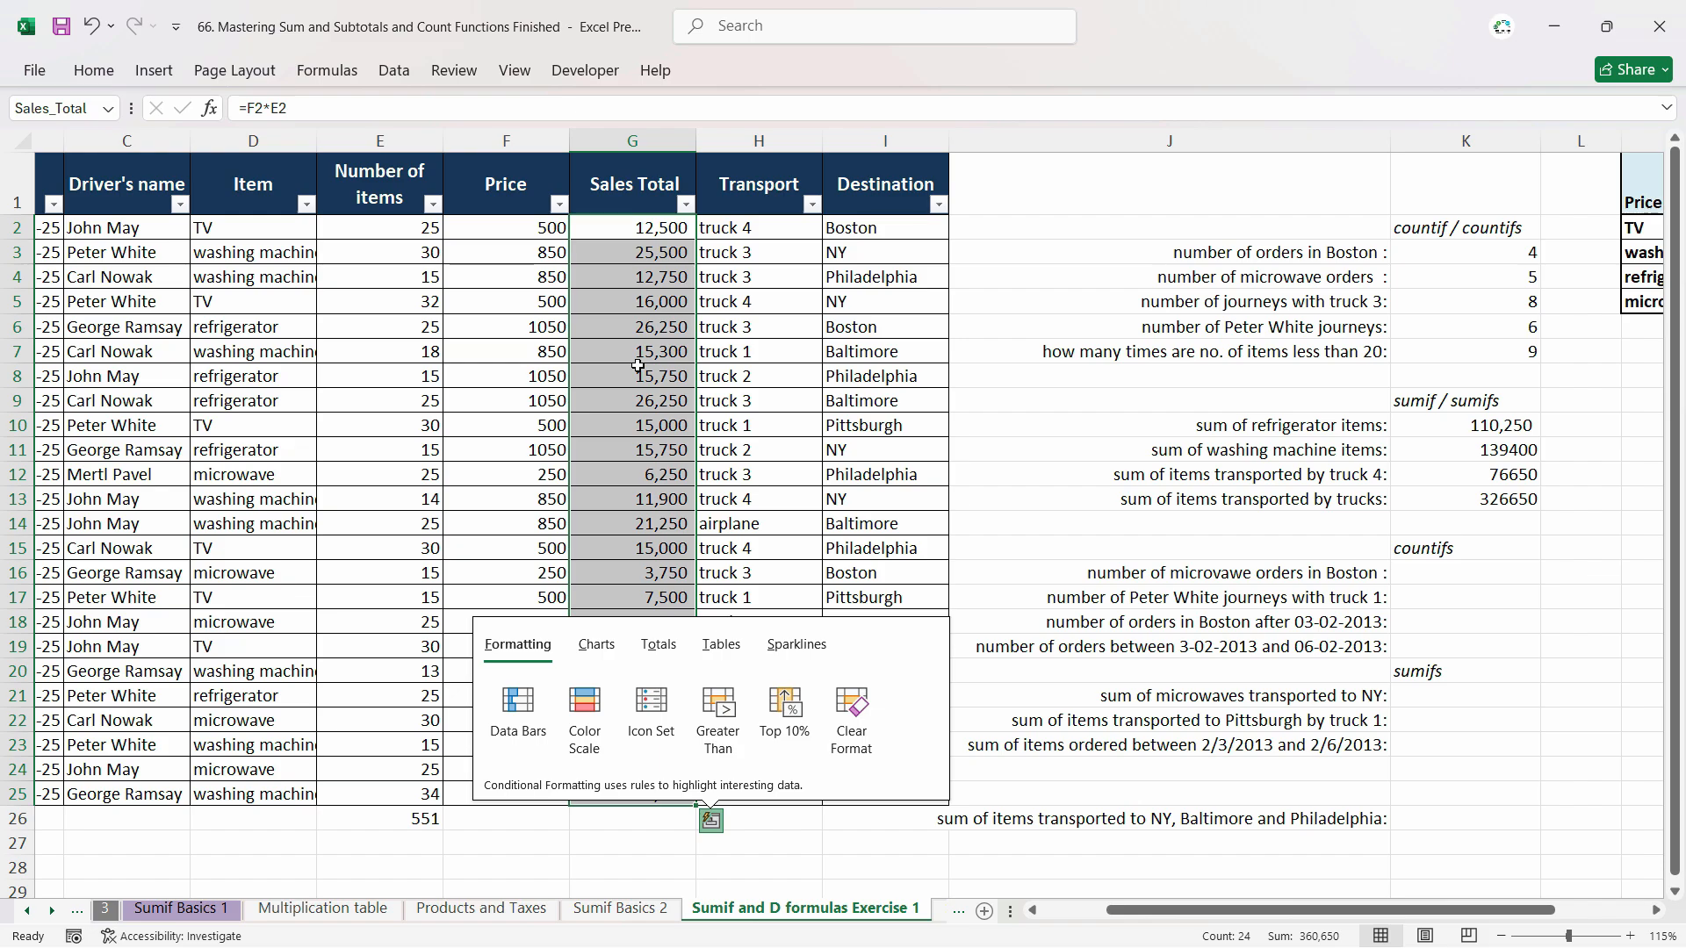
{"action": "left_click", "coordinate": [639, 366]}
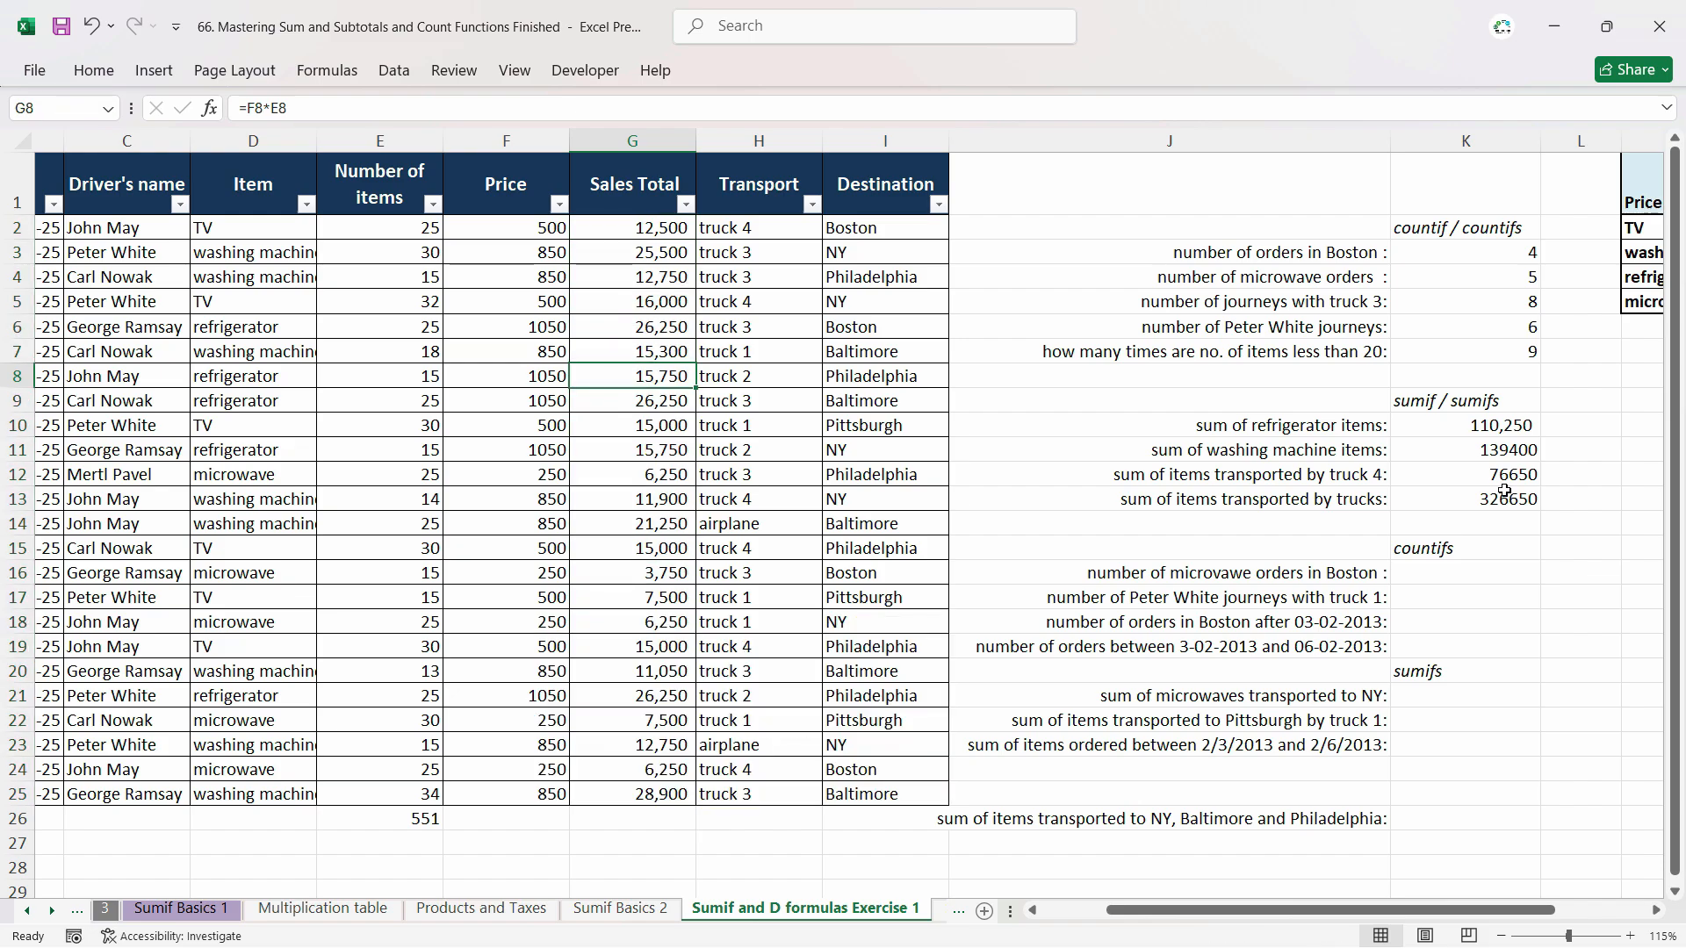